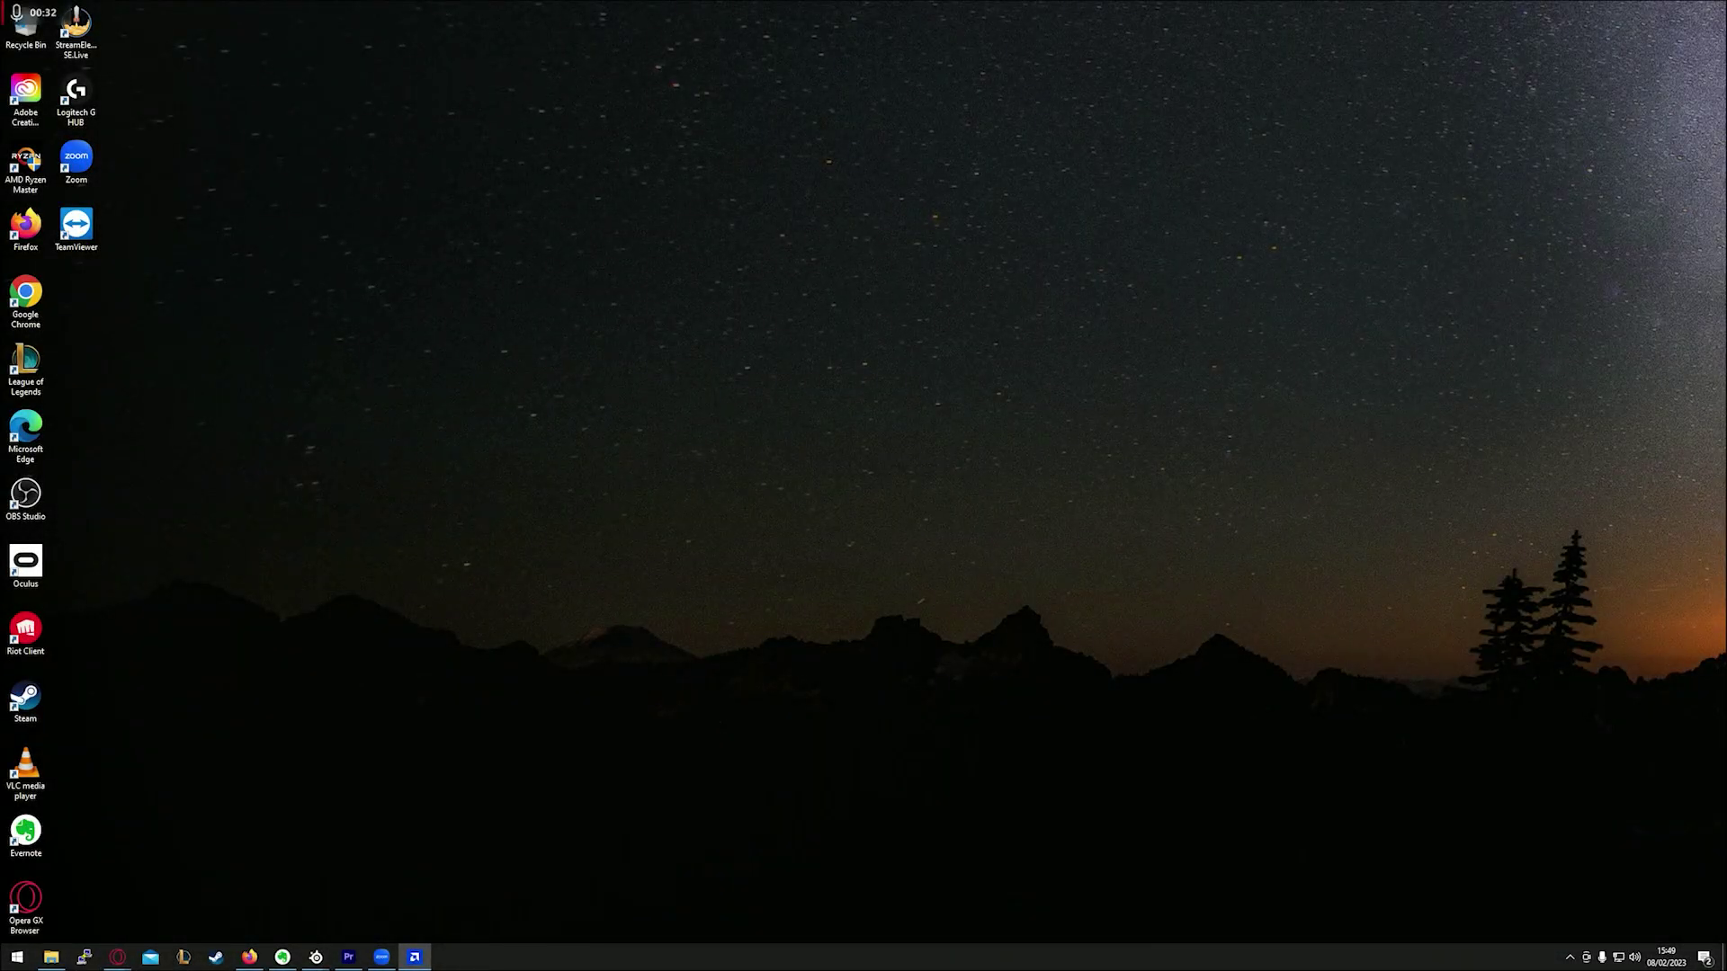
Step: Launch OBS Studio (64bit) by searching 'obs' from the Windows Start menu
click(16, 957)
text(obs)
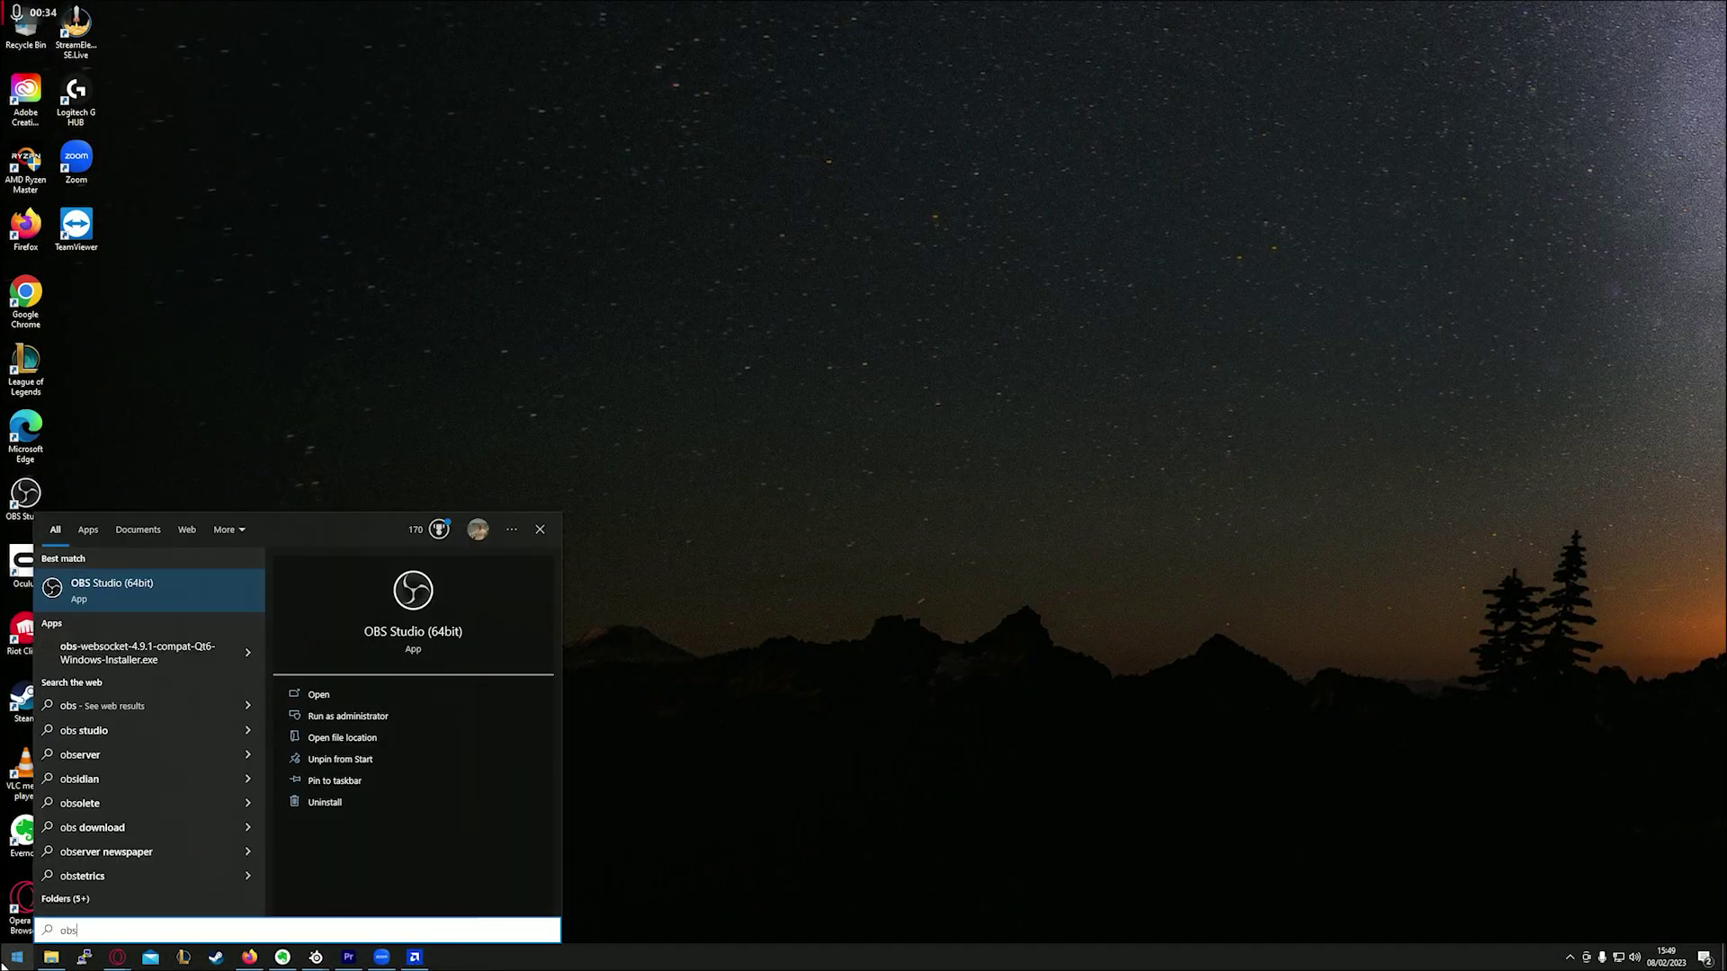
key(Return)
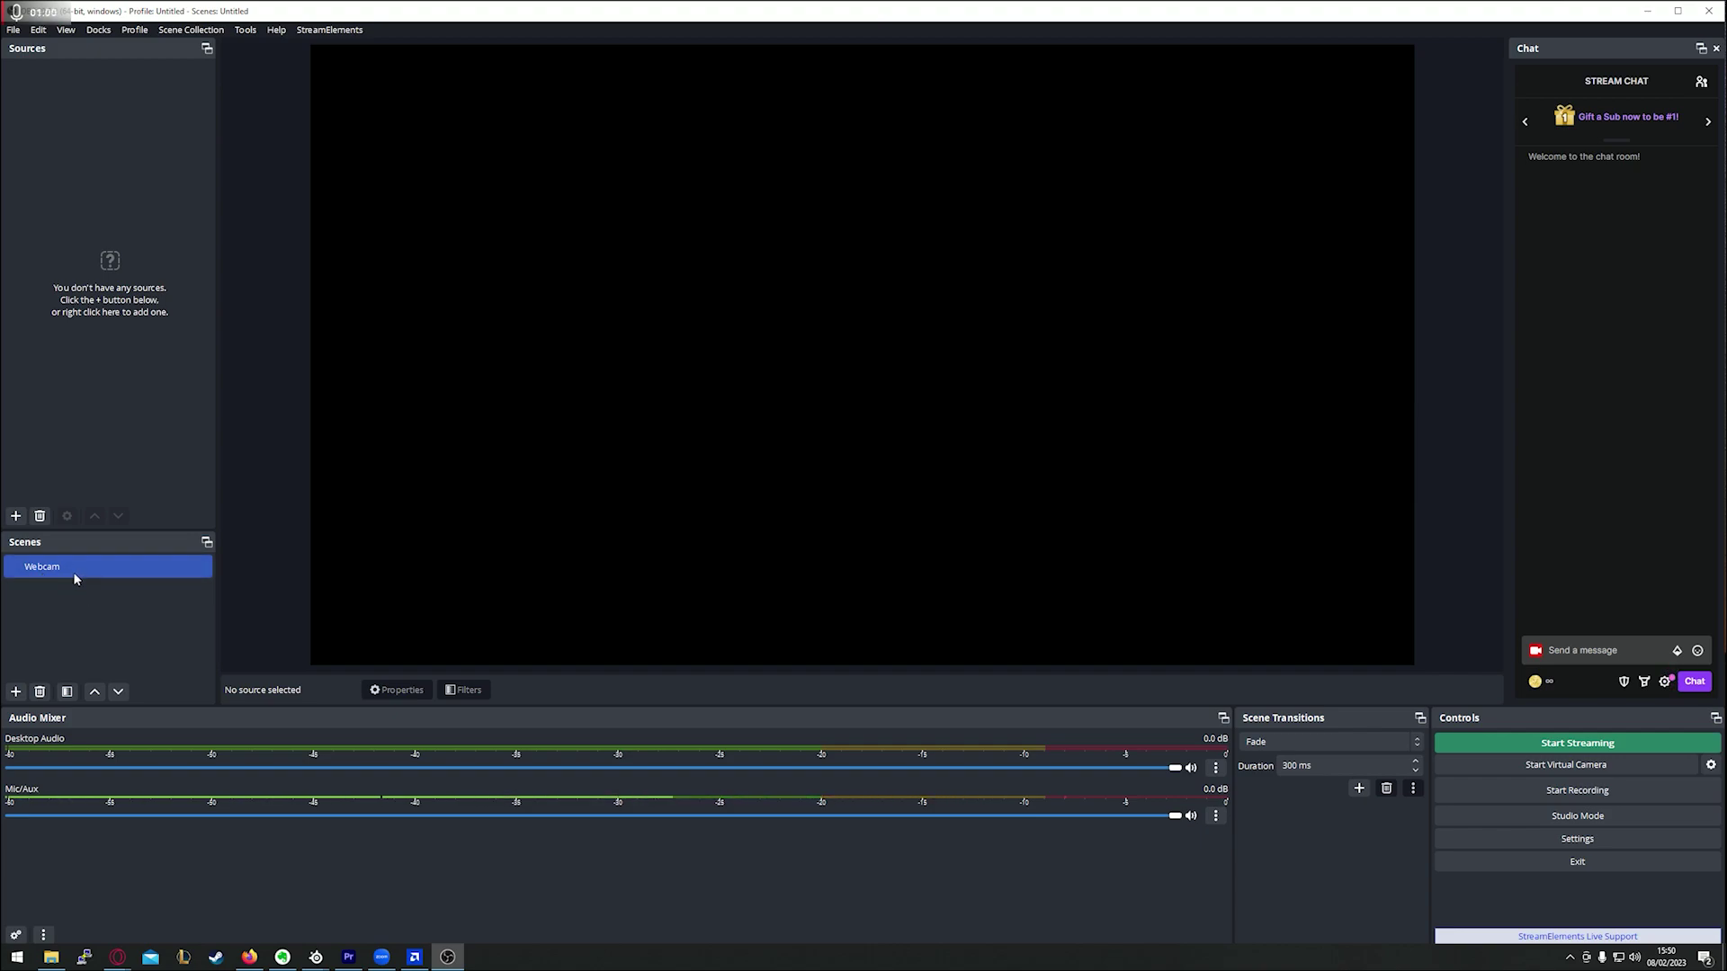
Step: Add a Video Capture Device source named C920 using the HD Pro Webcam C920 device
right_click(118, 153)
mouse_move(144, 163)
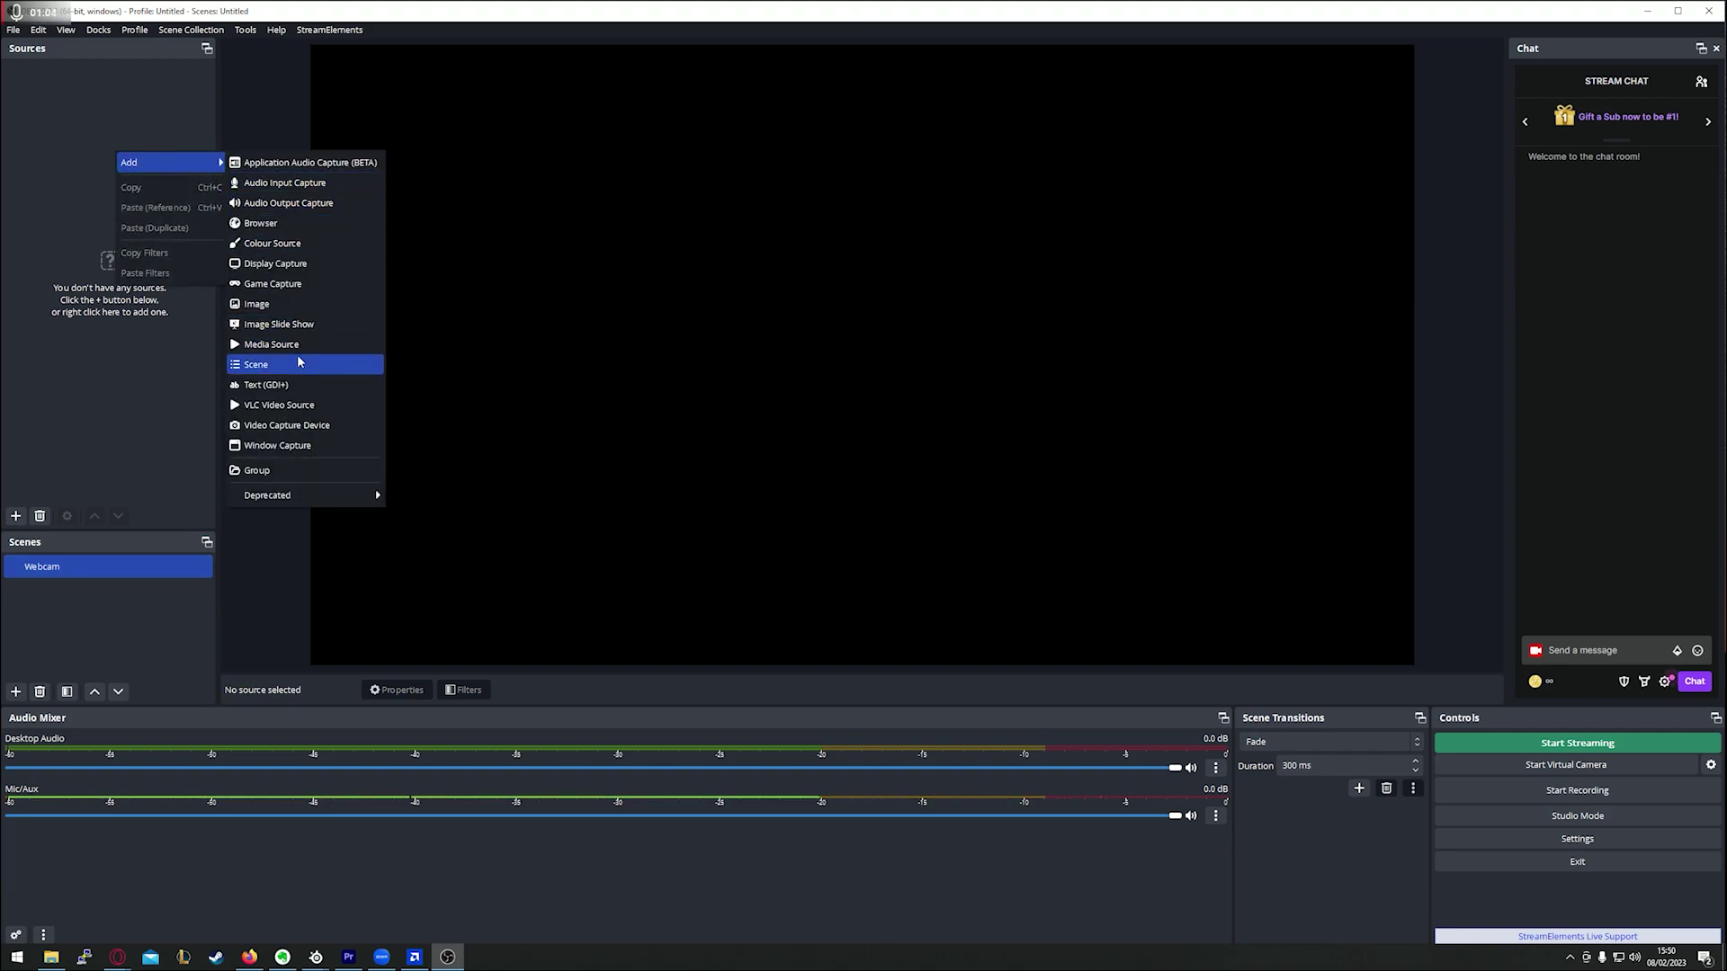
click(333, 425)
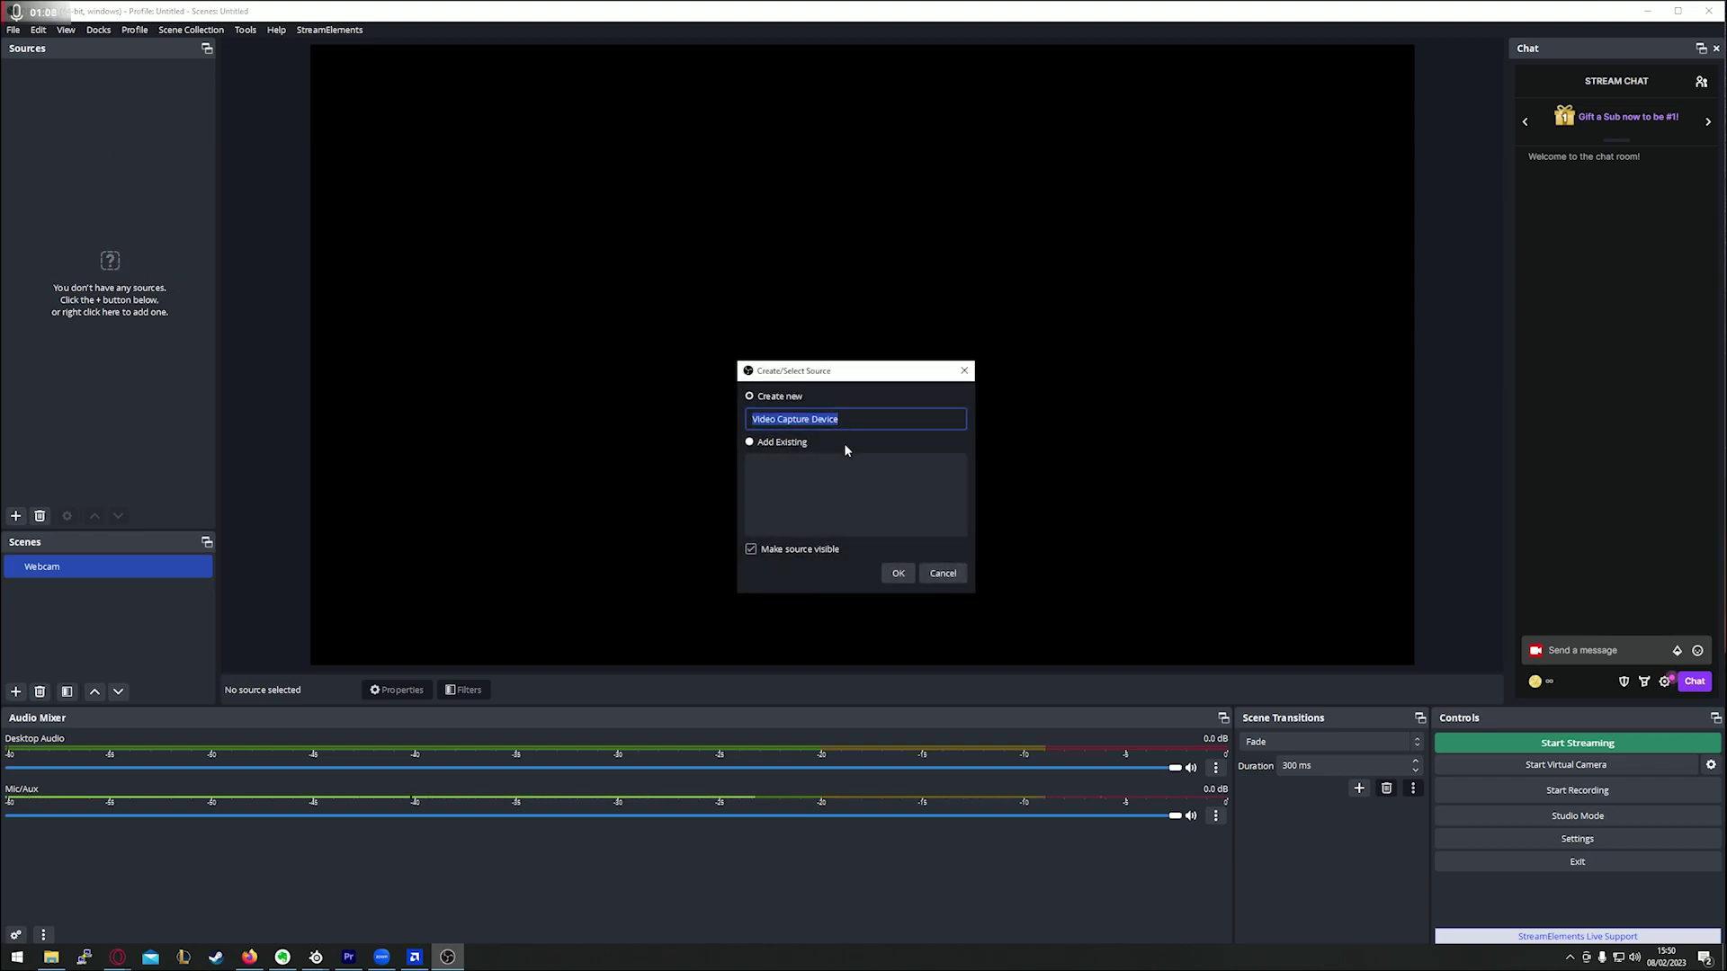
text(C920)
click(898, 573)
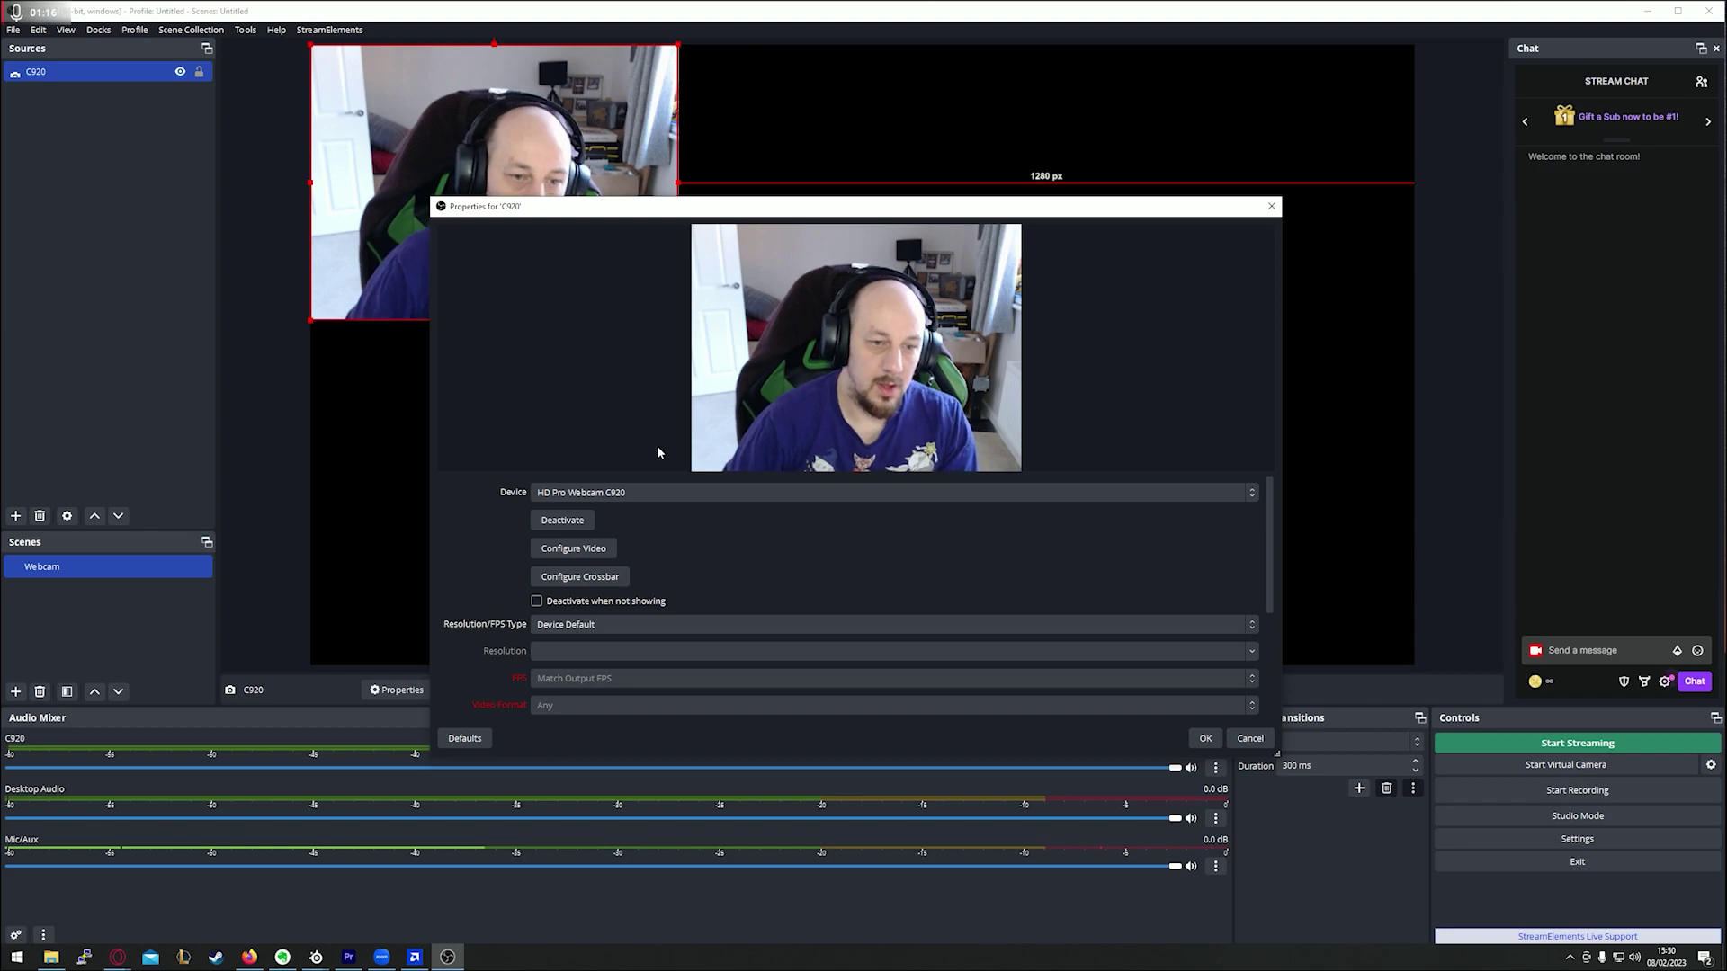
click(700, 492)
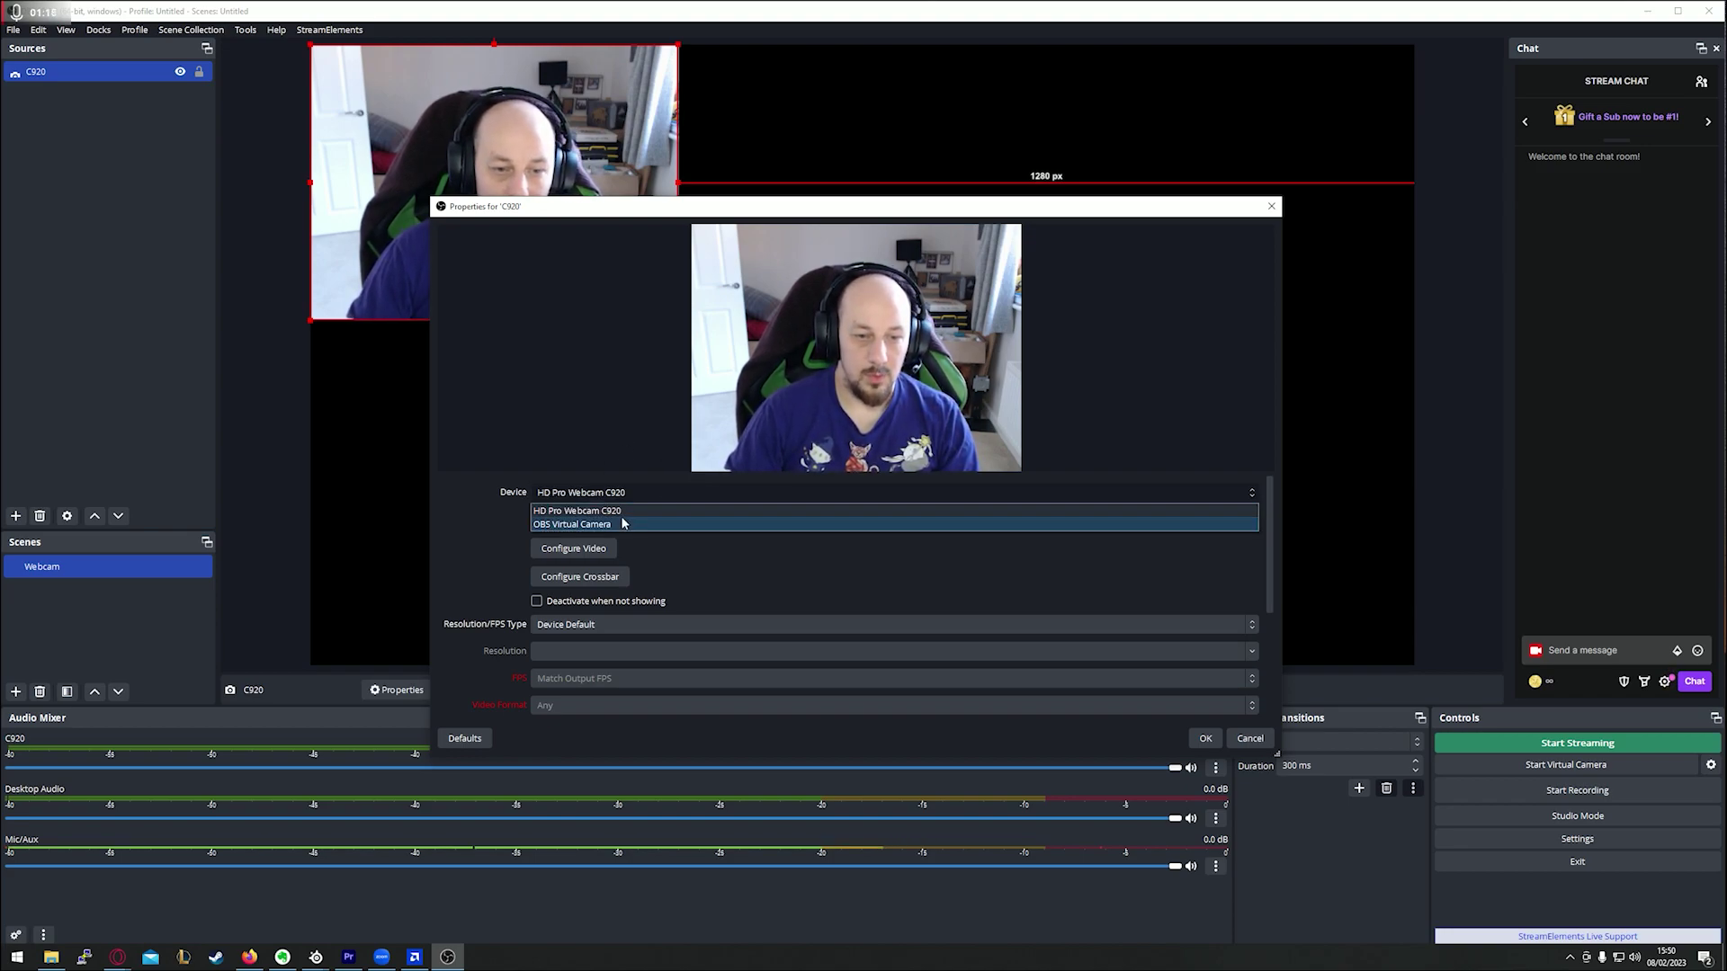
click(639, 510)
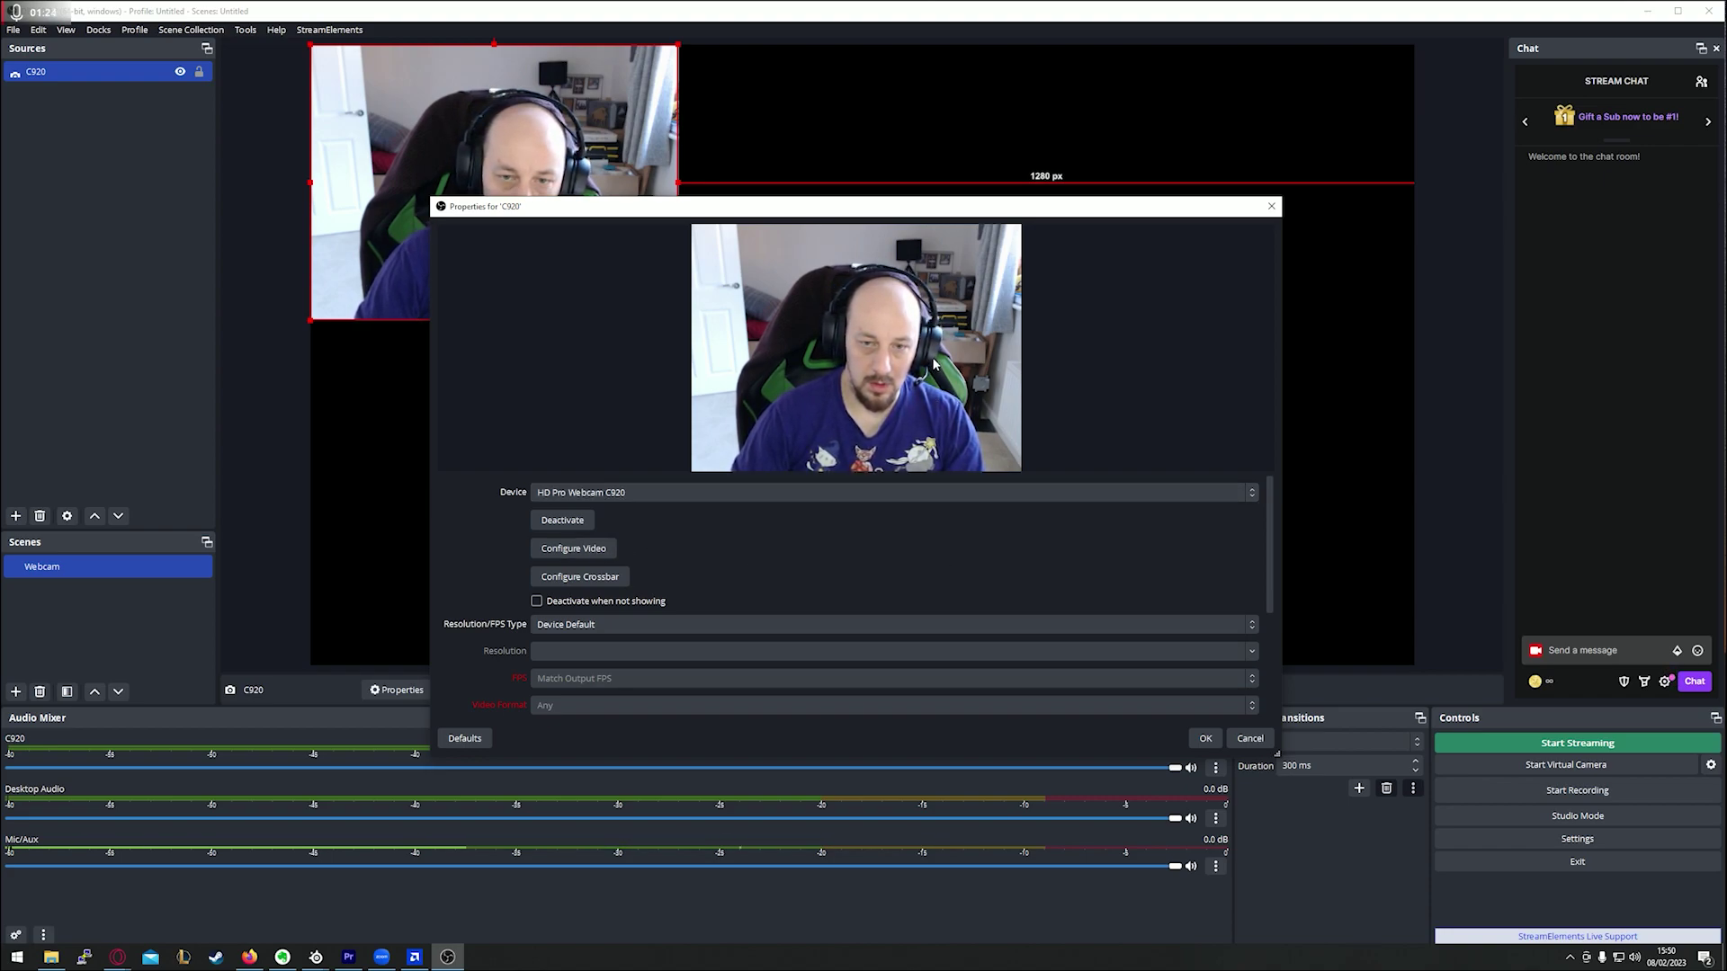
Step: Lower the webcam brightness, return Zoom to 100, apply, and close the camera settings window
click(594, 558)
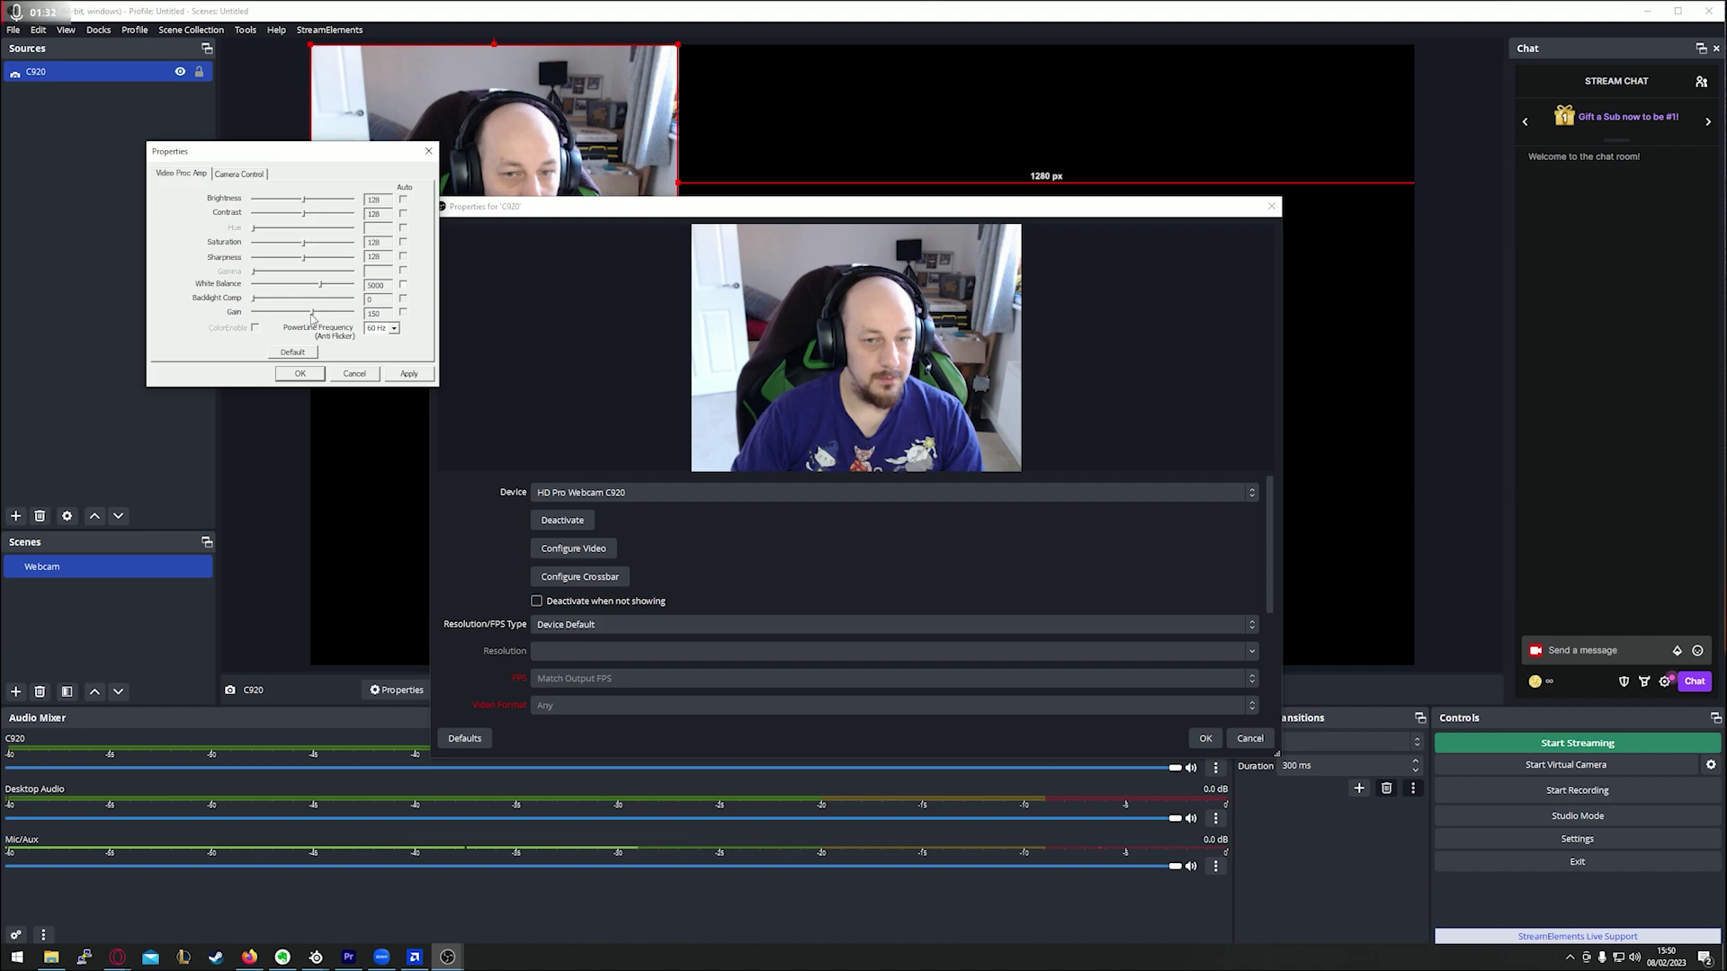
mouse_move(304, 198)
mouse_down()
mouse_move(282, 201)
mouse_move(308, 205)
mouse_up()
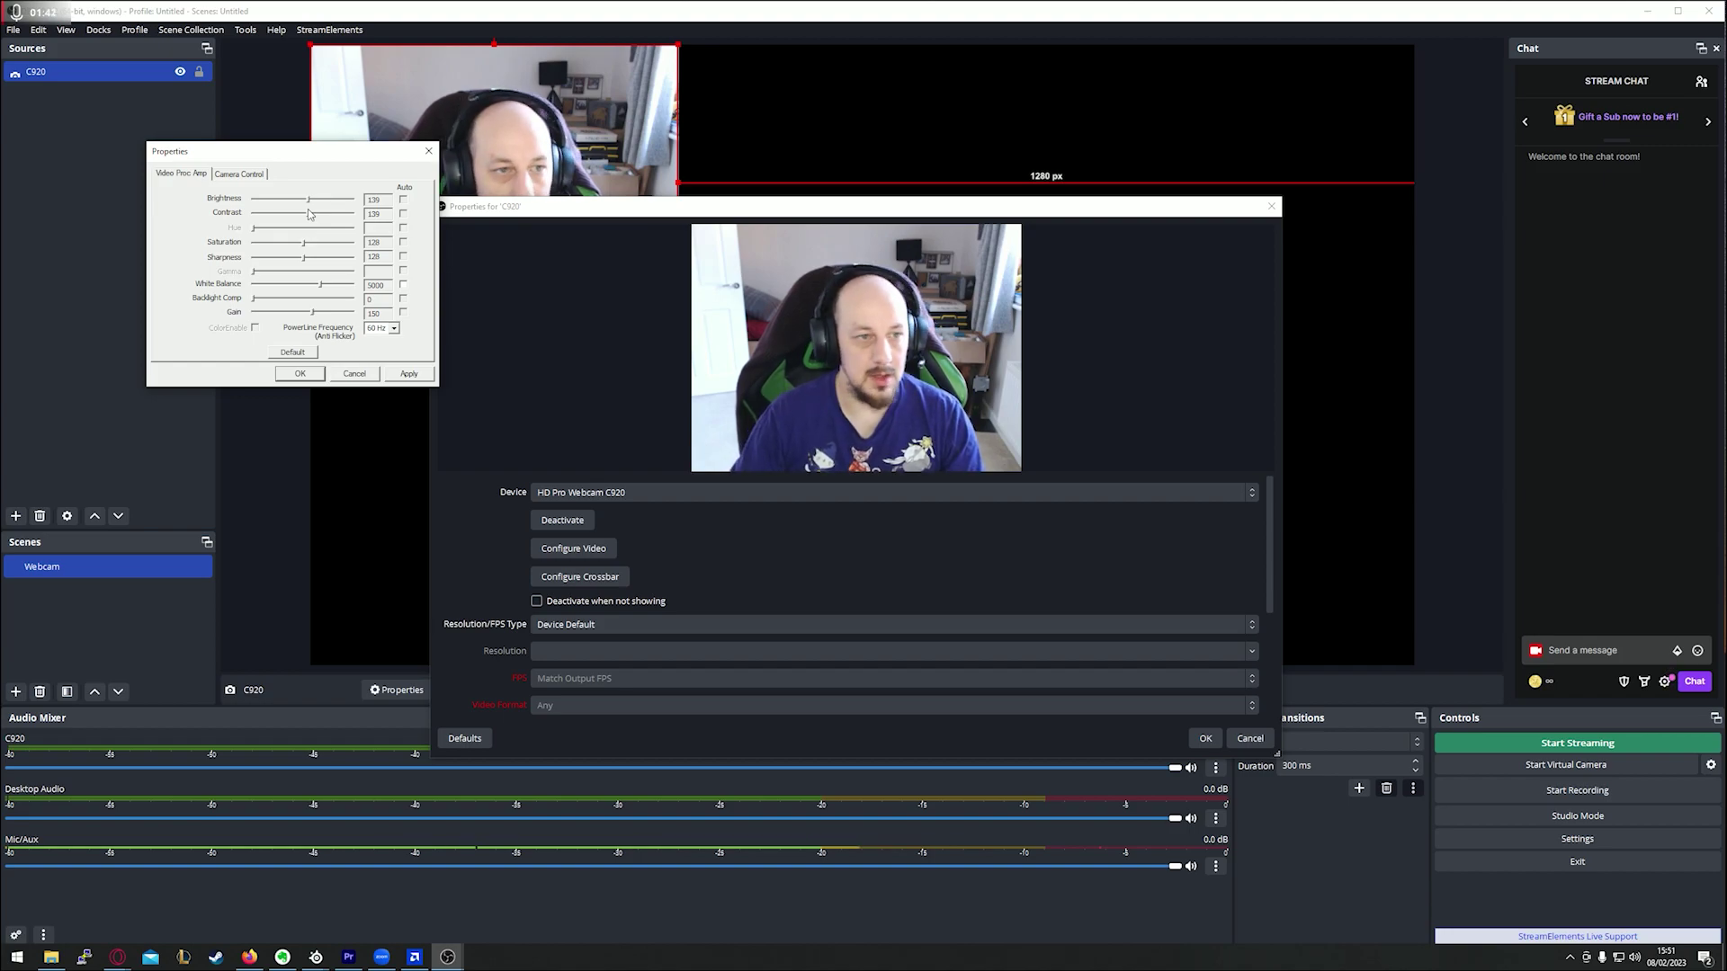
click(241, 174)
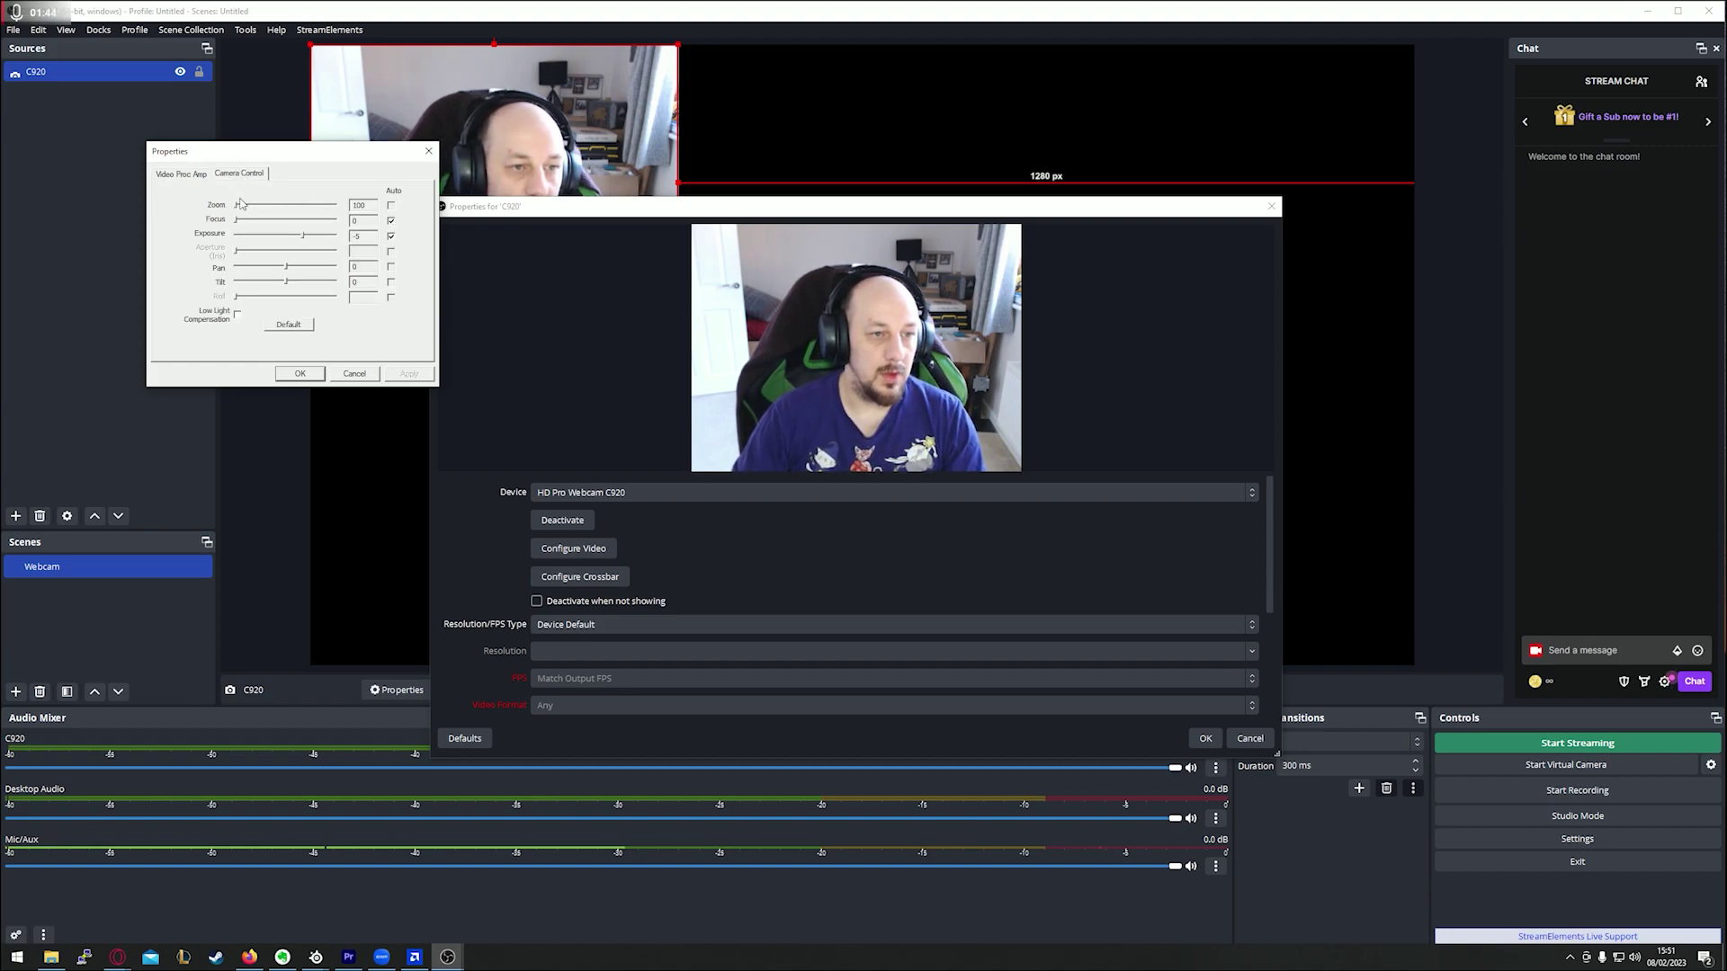
click(241, 205)
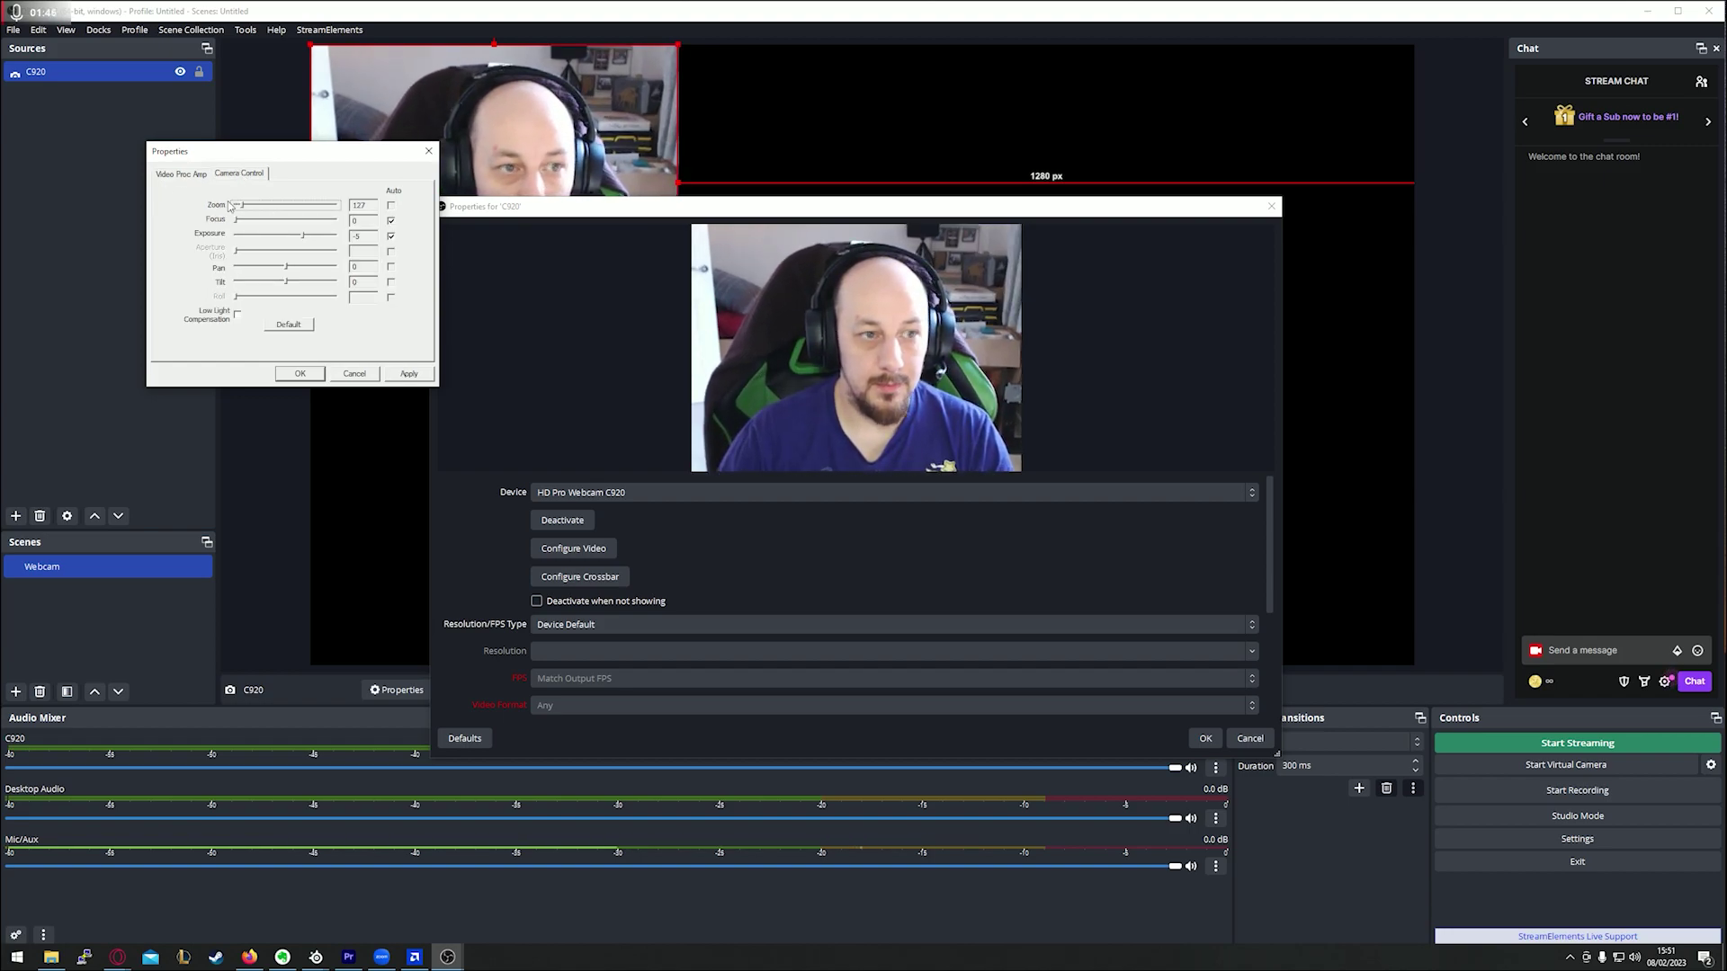
drag(243, 207, 124, 192)
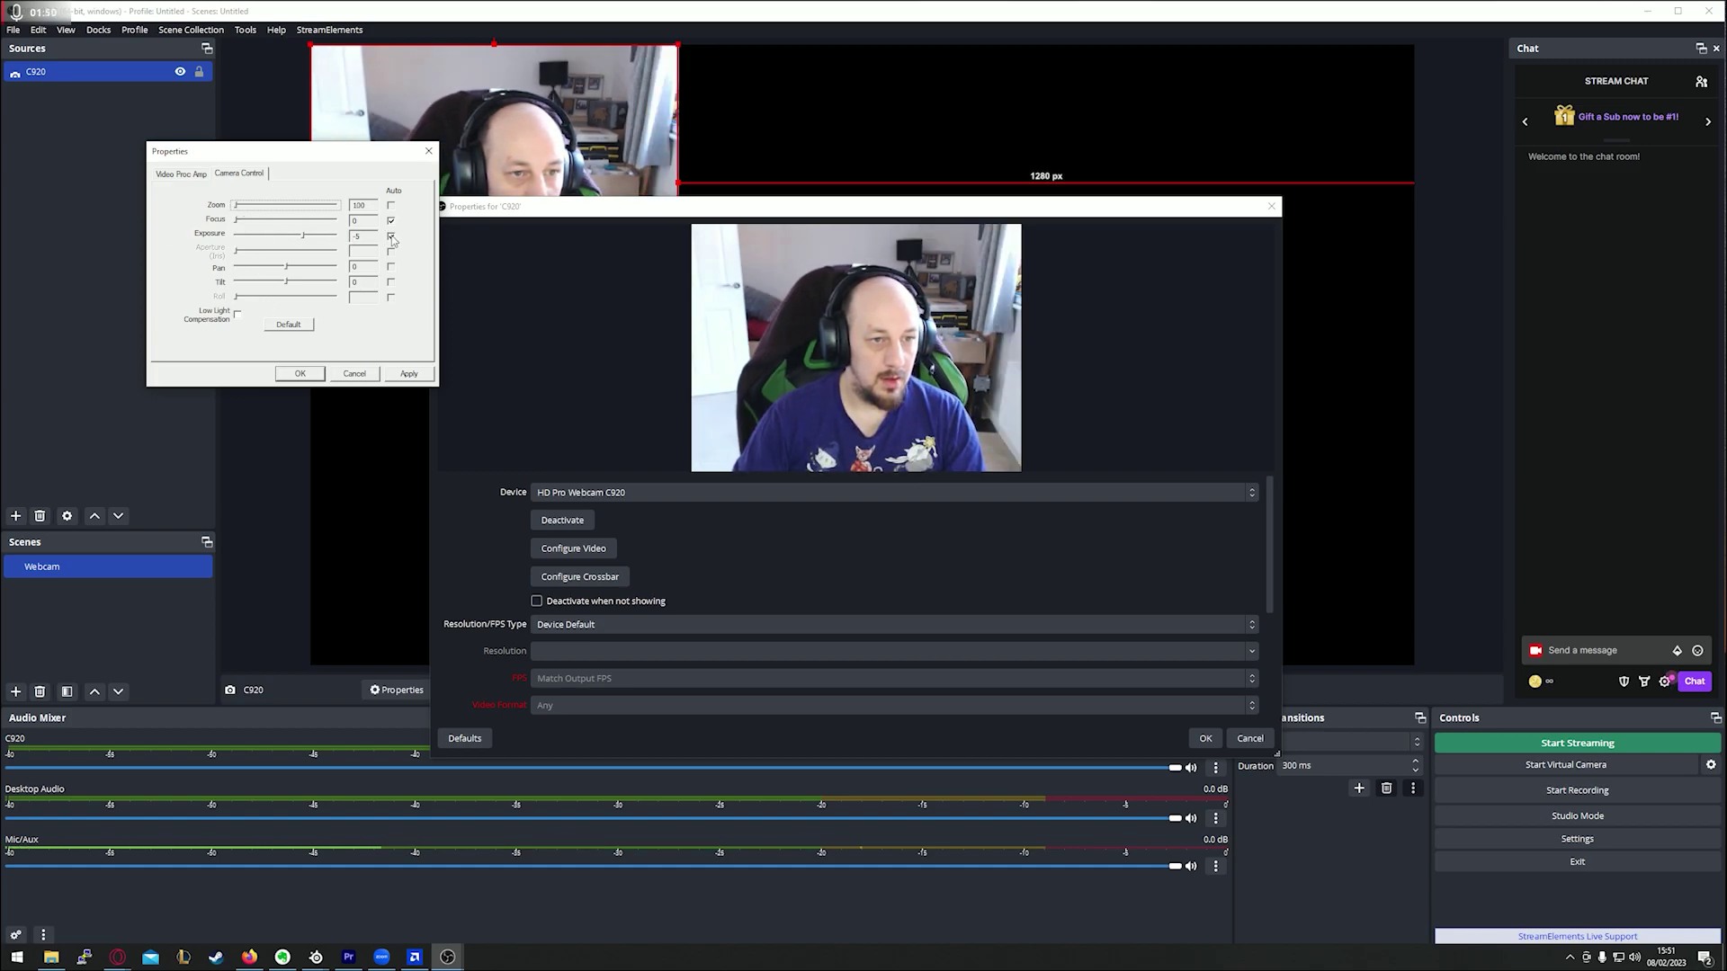
click(408, 374)
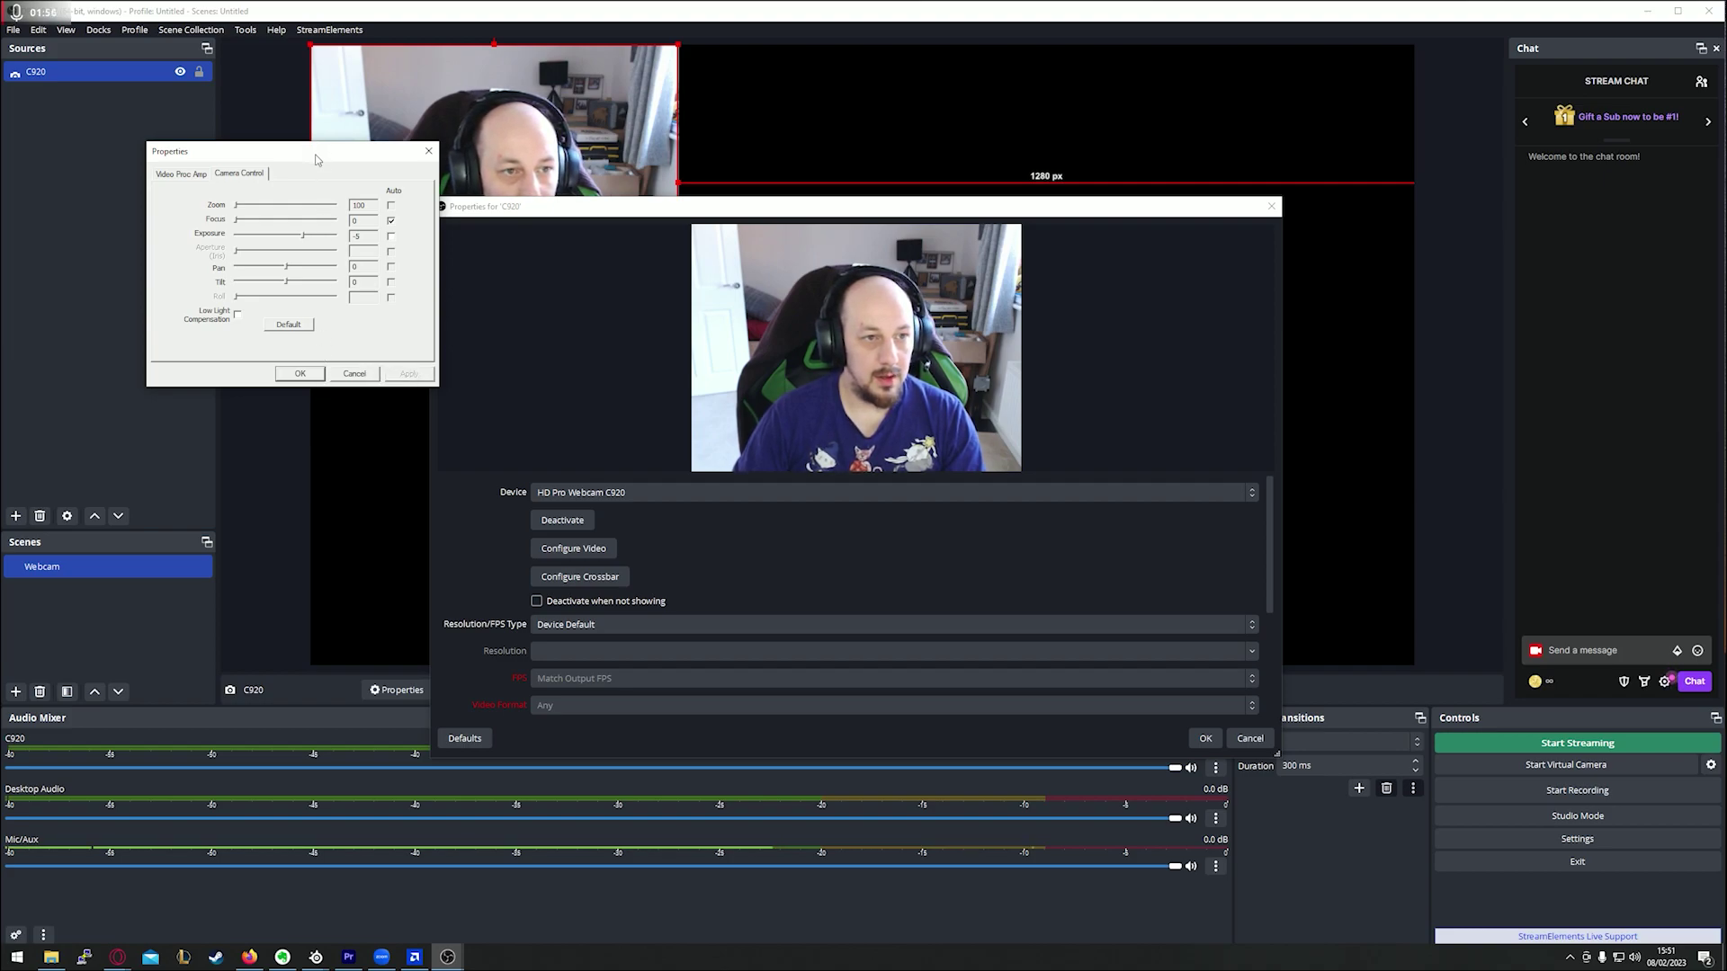
drag(324, 354, 270, 461)
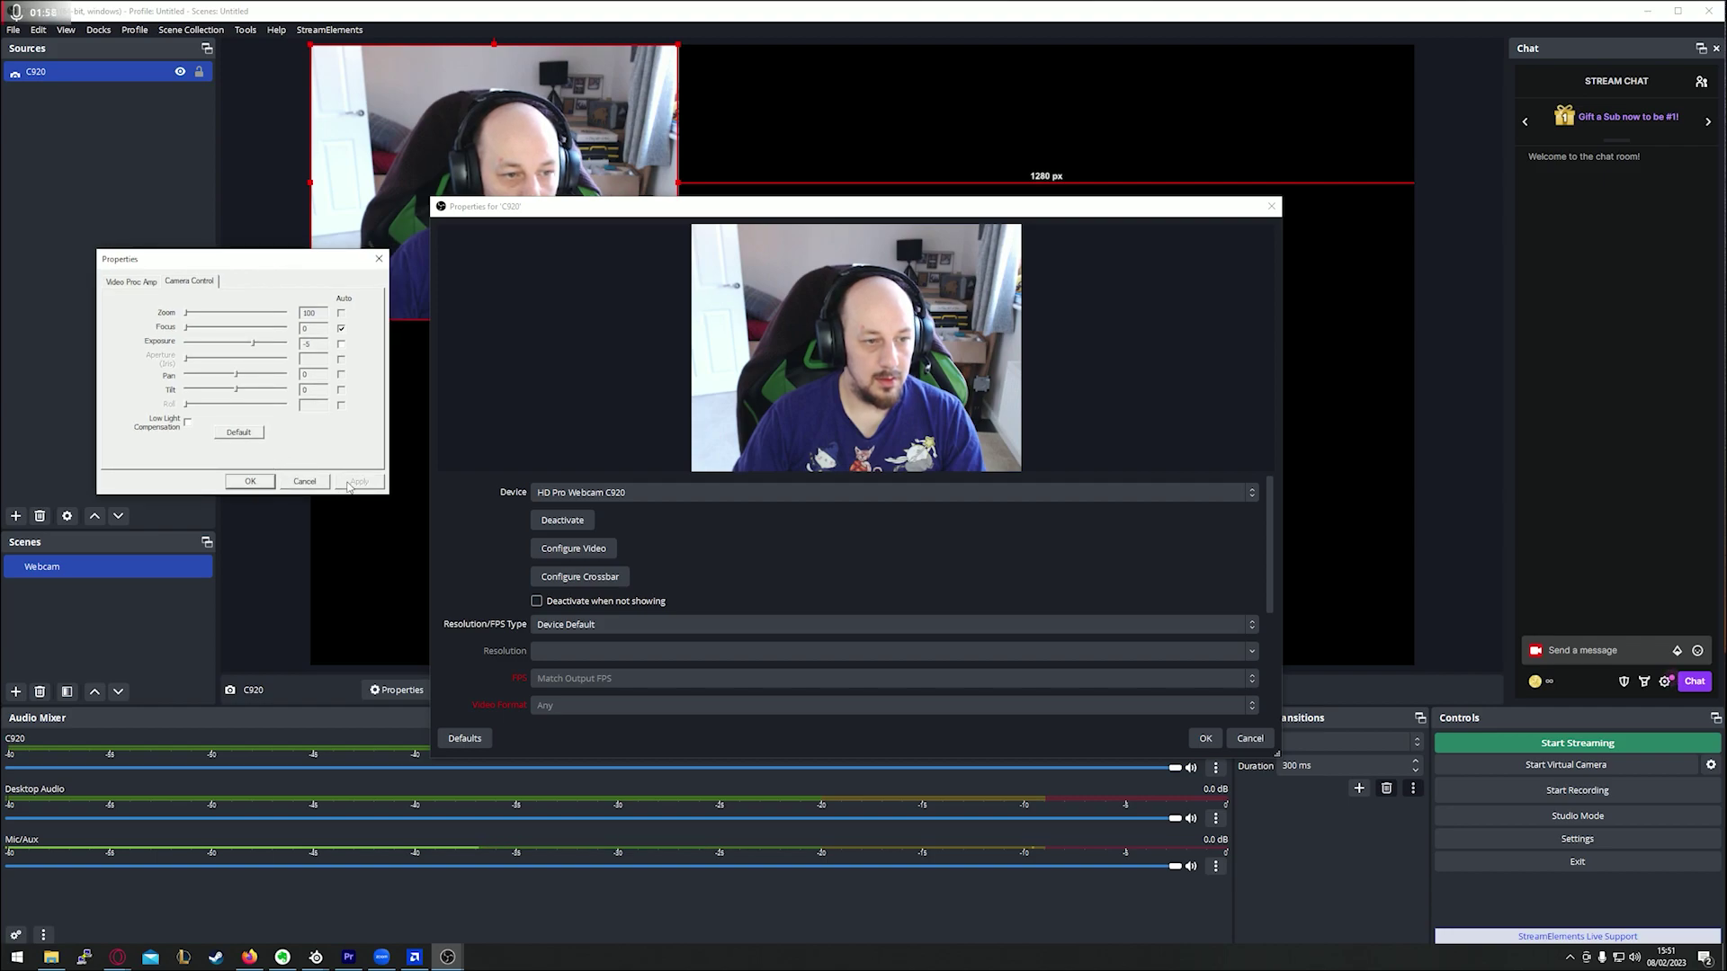
click(250, 481)
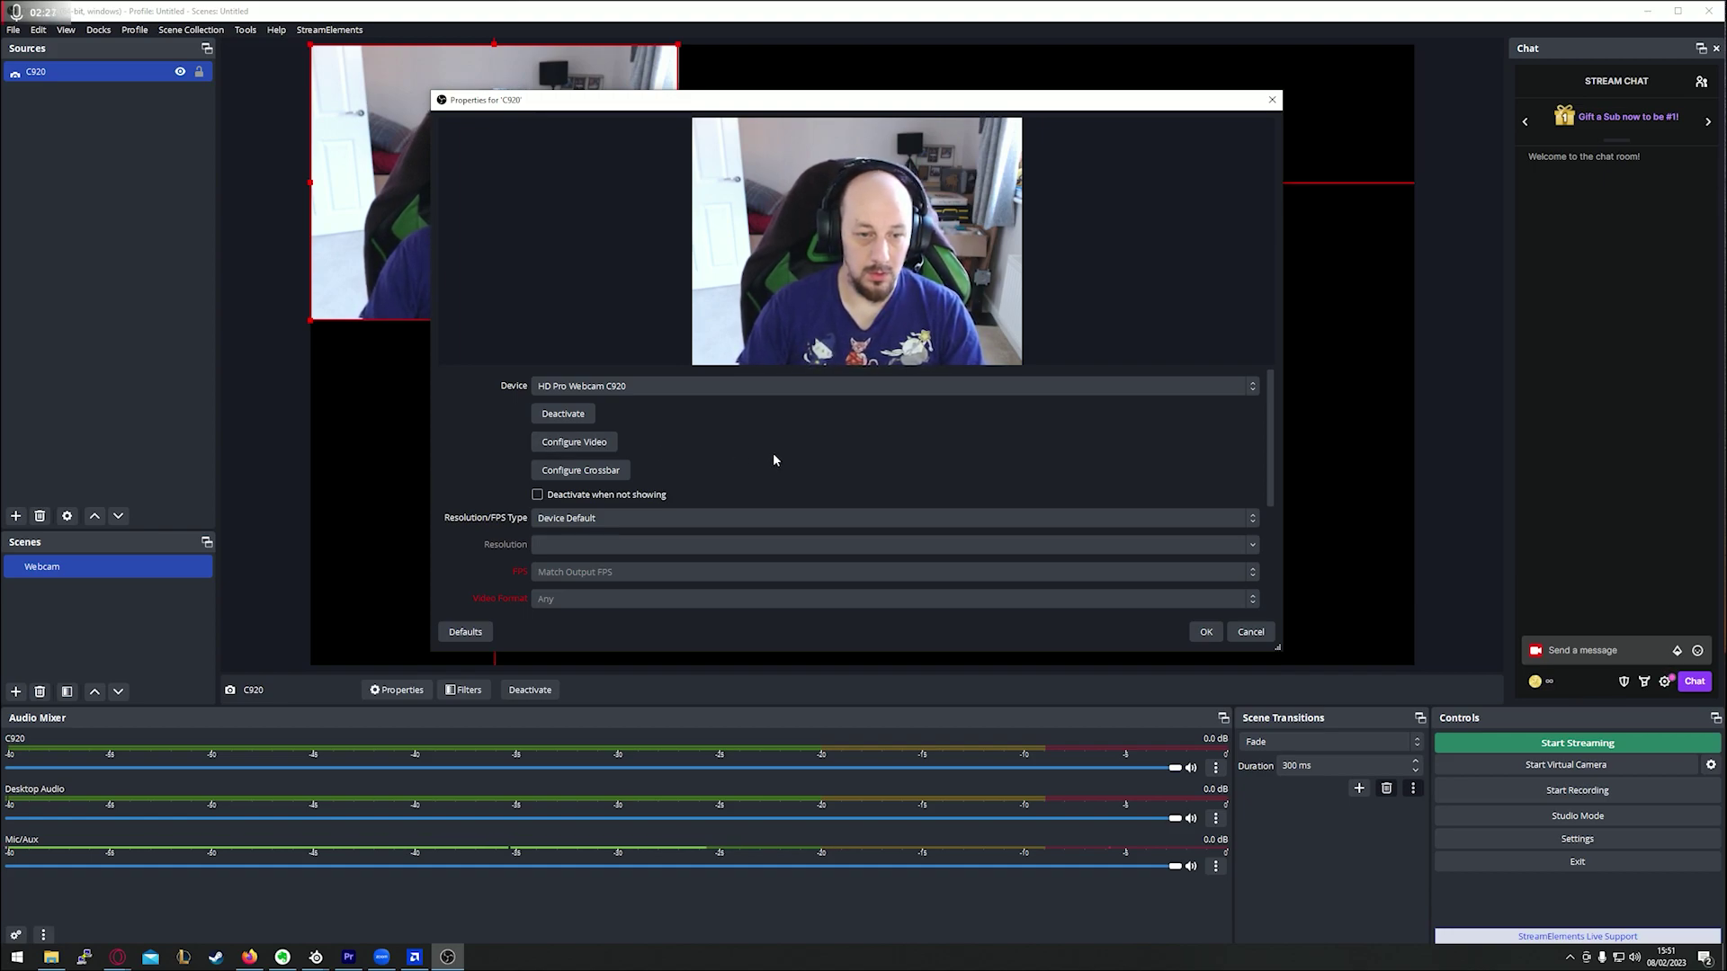
Step: Enable 'Use hardware decoding when available' in the C920 properties
scroll(1272, 456, down, 3)
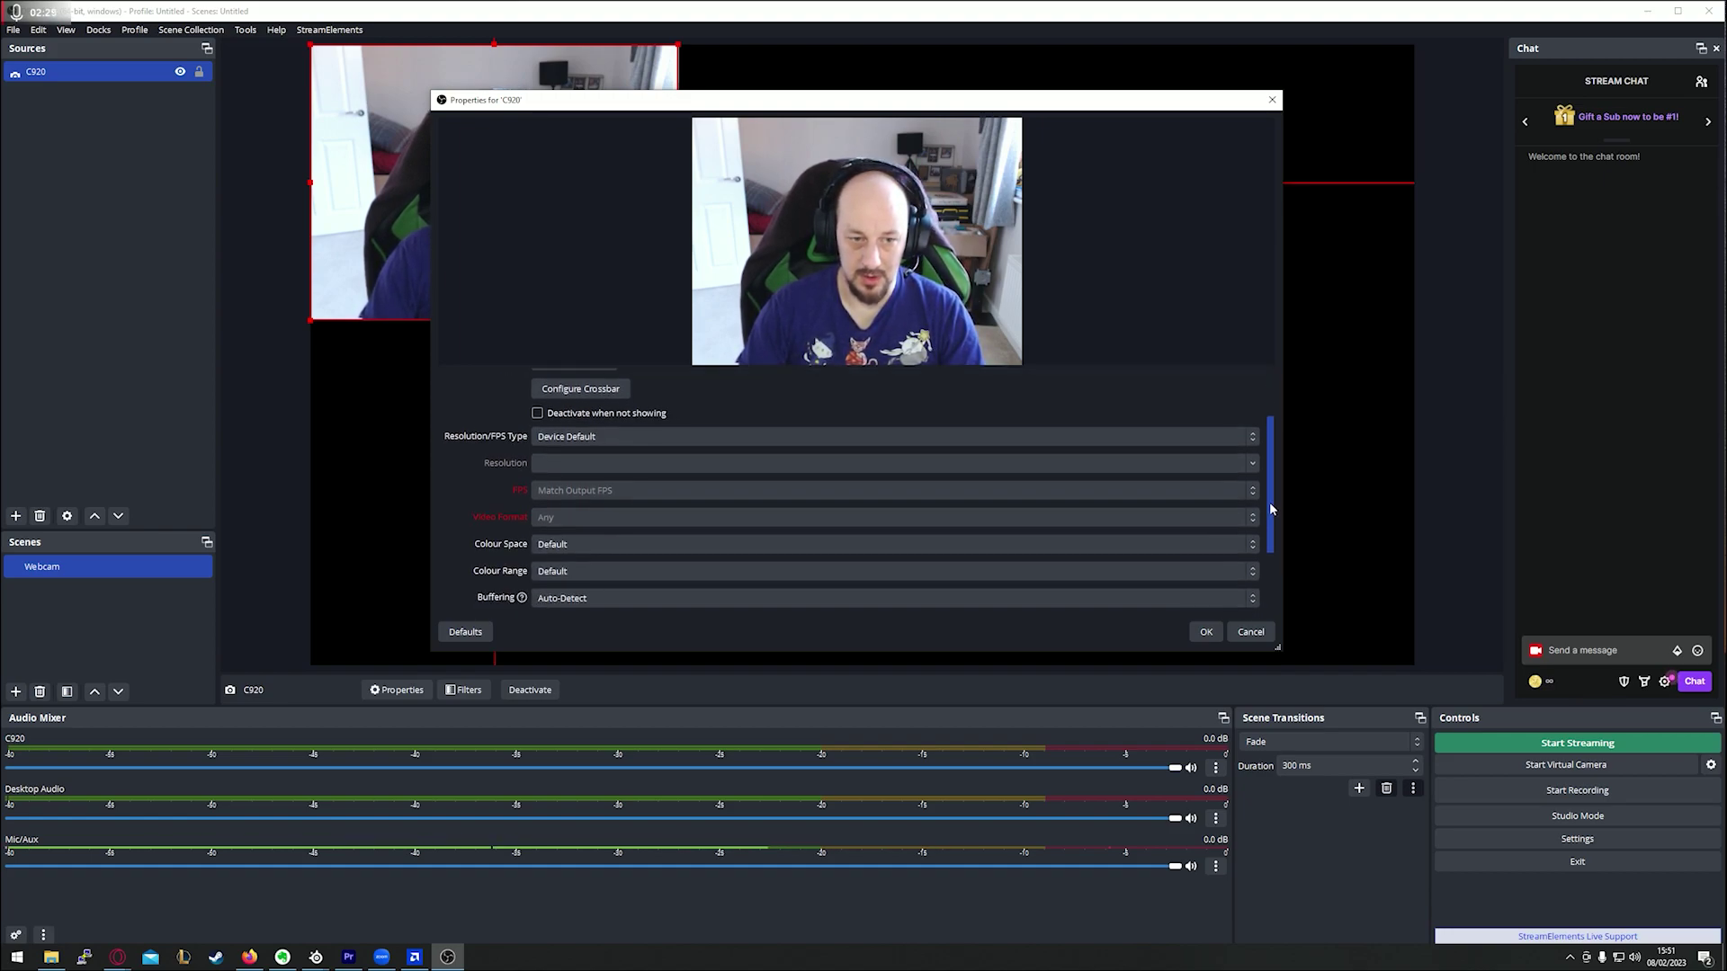
scroll(1272, 457, up, 2)
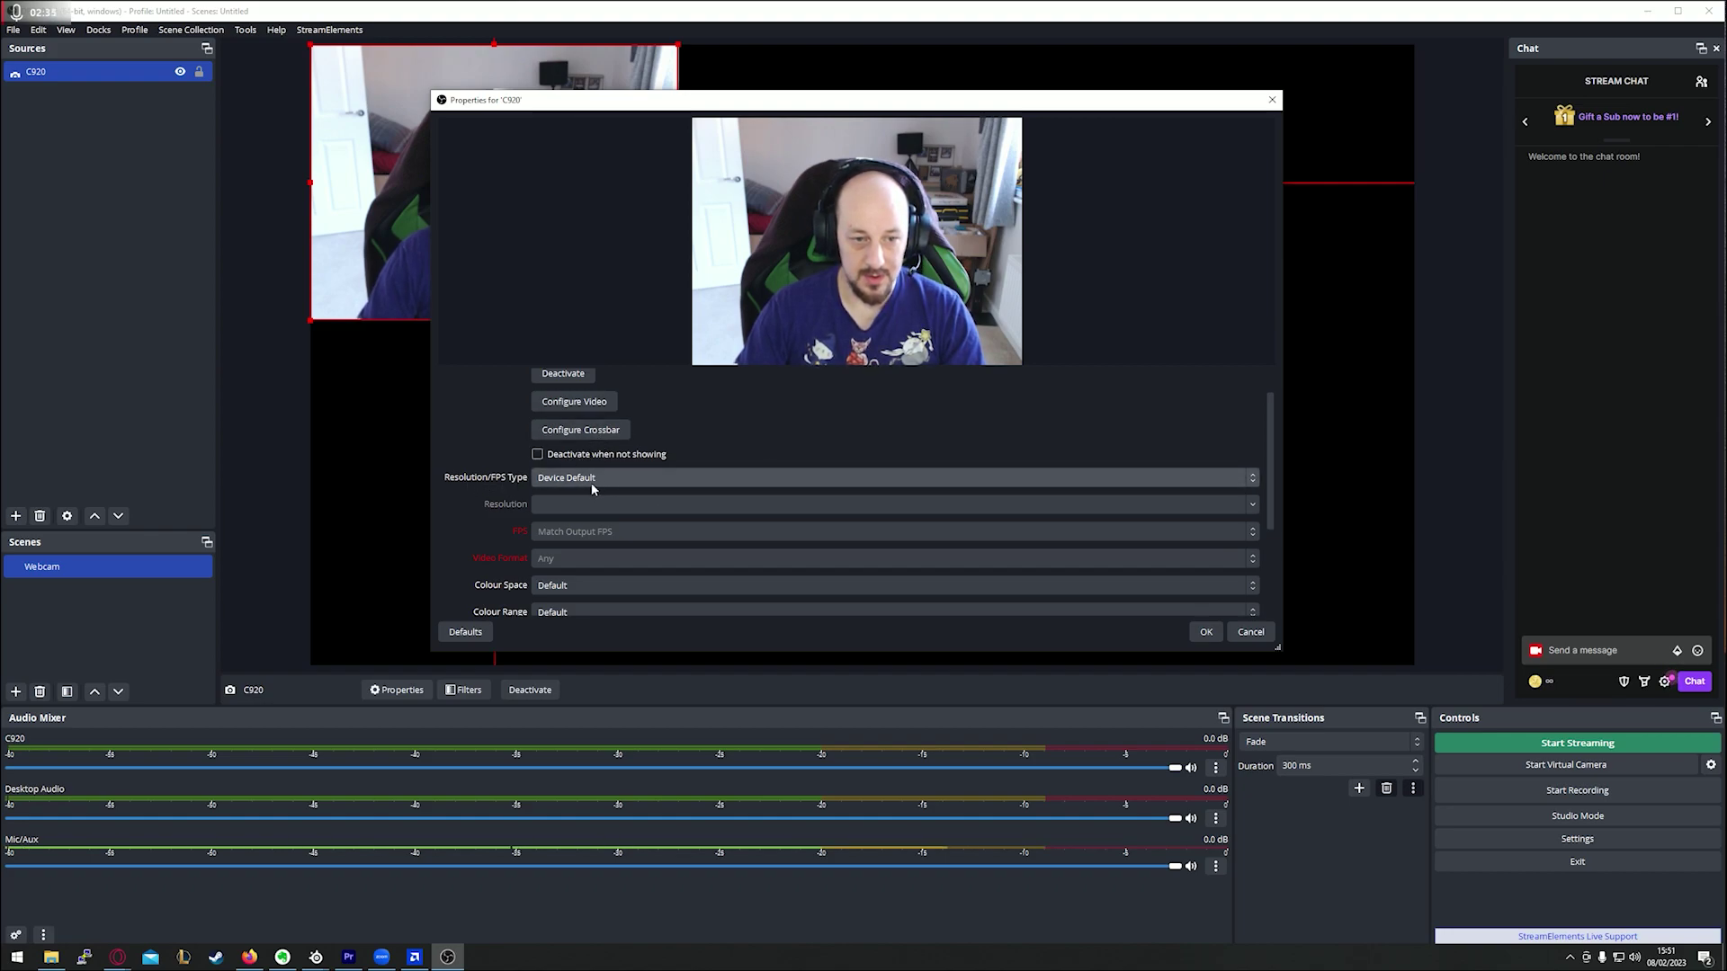
drag(1271, 493, 1272, 577)
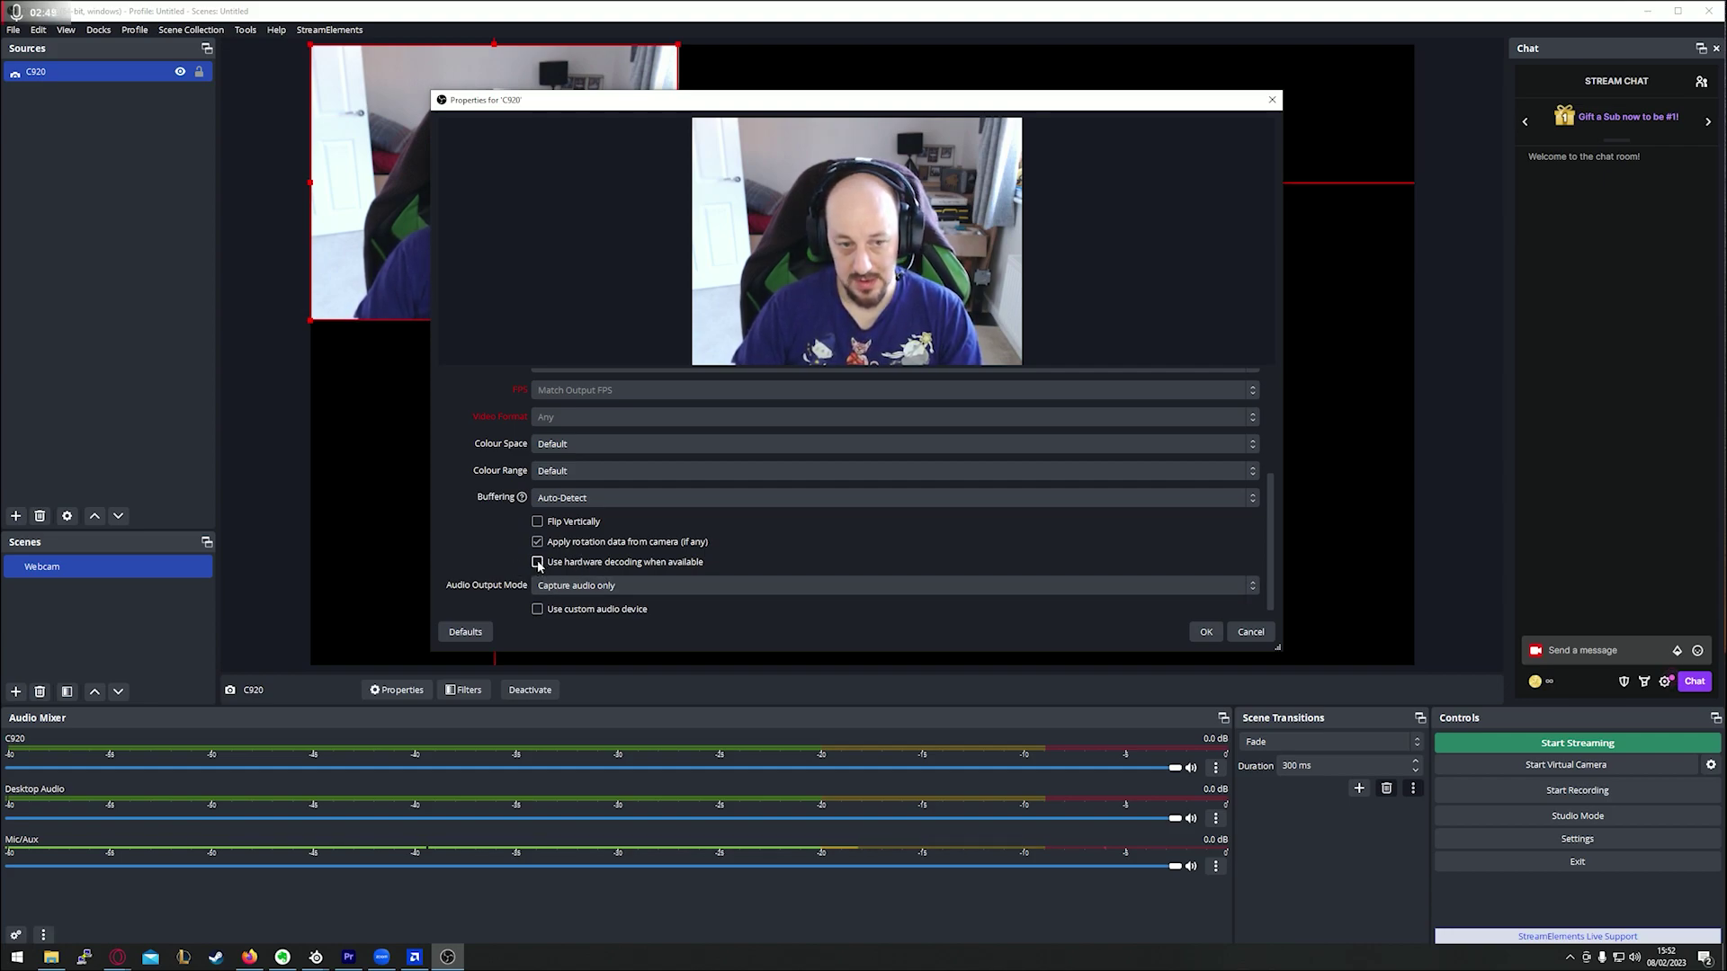
click(601, 565)
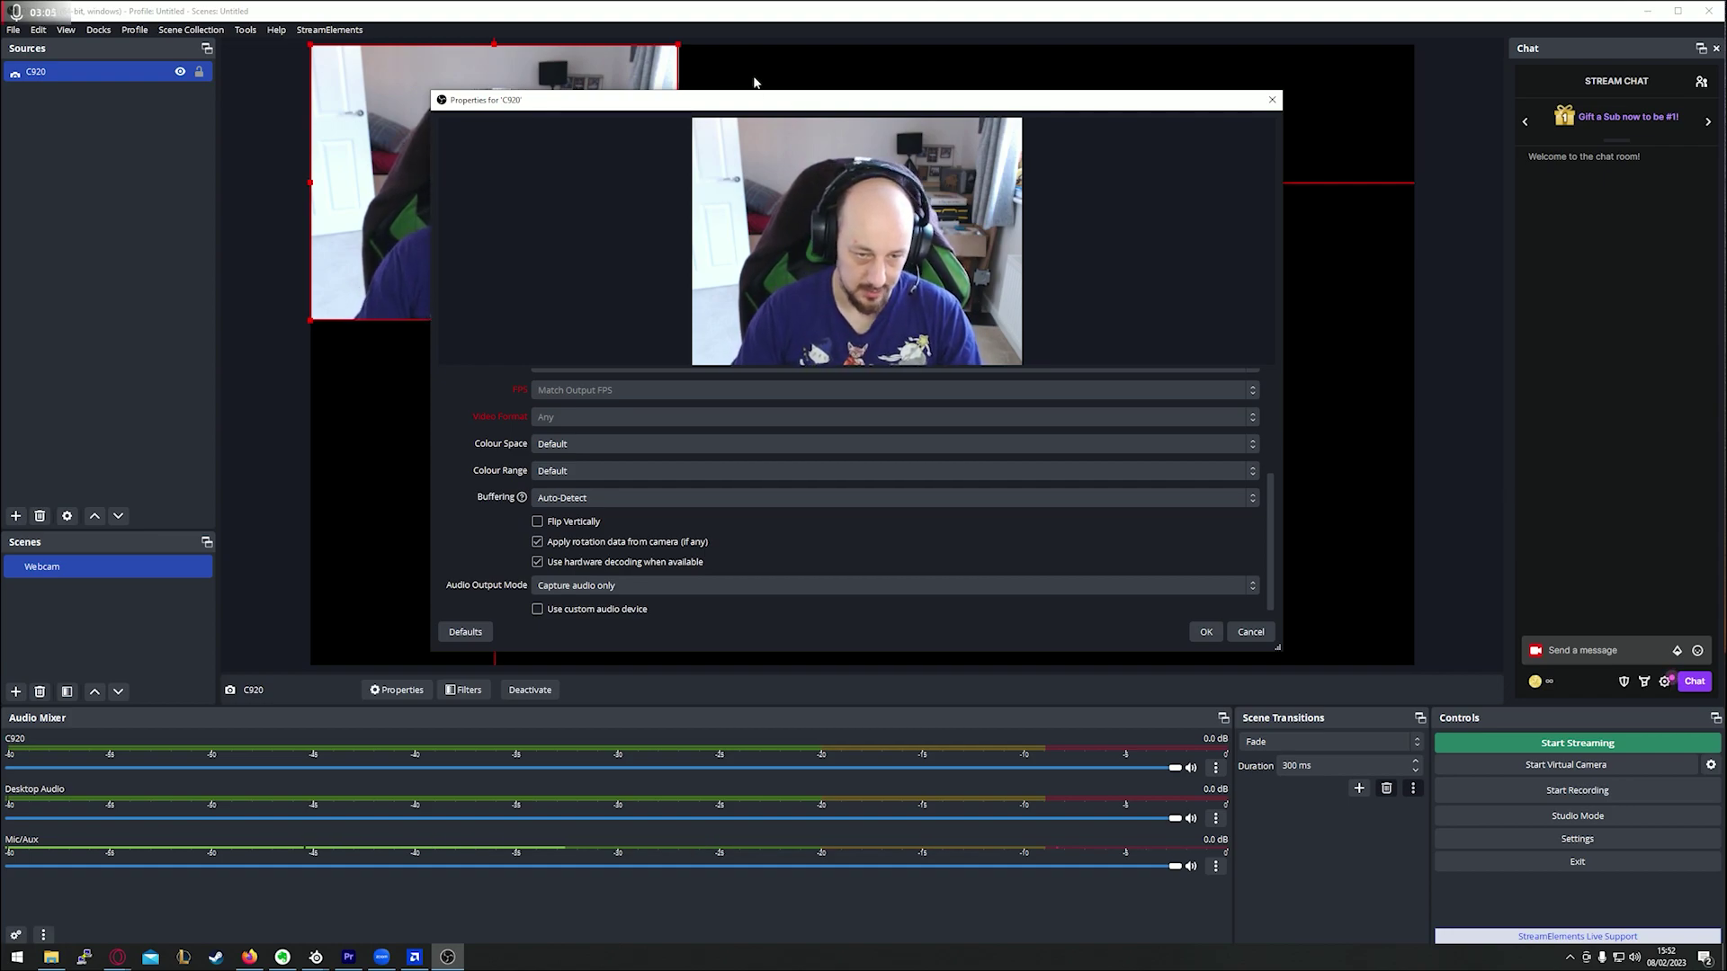
Step: Keep Audio Output Mode on 'Capture audio only', leave custom audio device off, and close C920 properties
scroll(545, 562, down, 1)
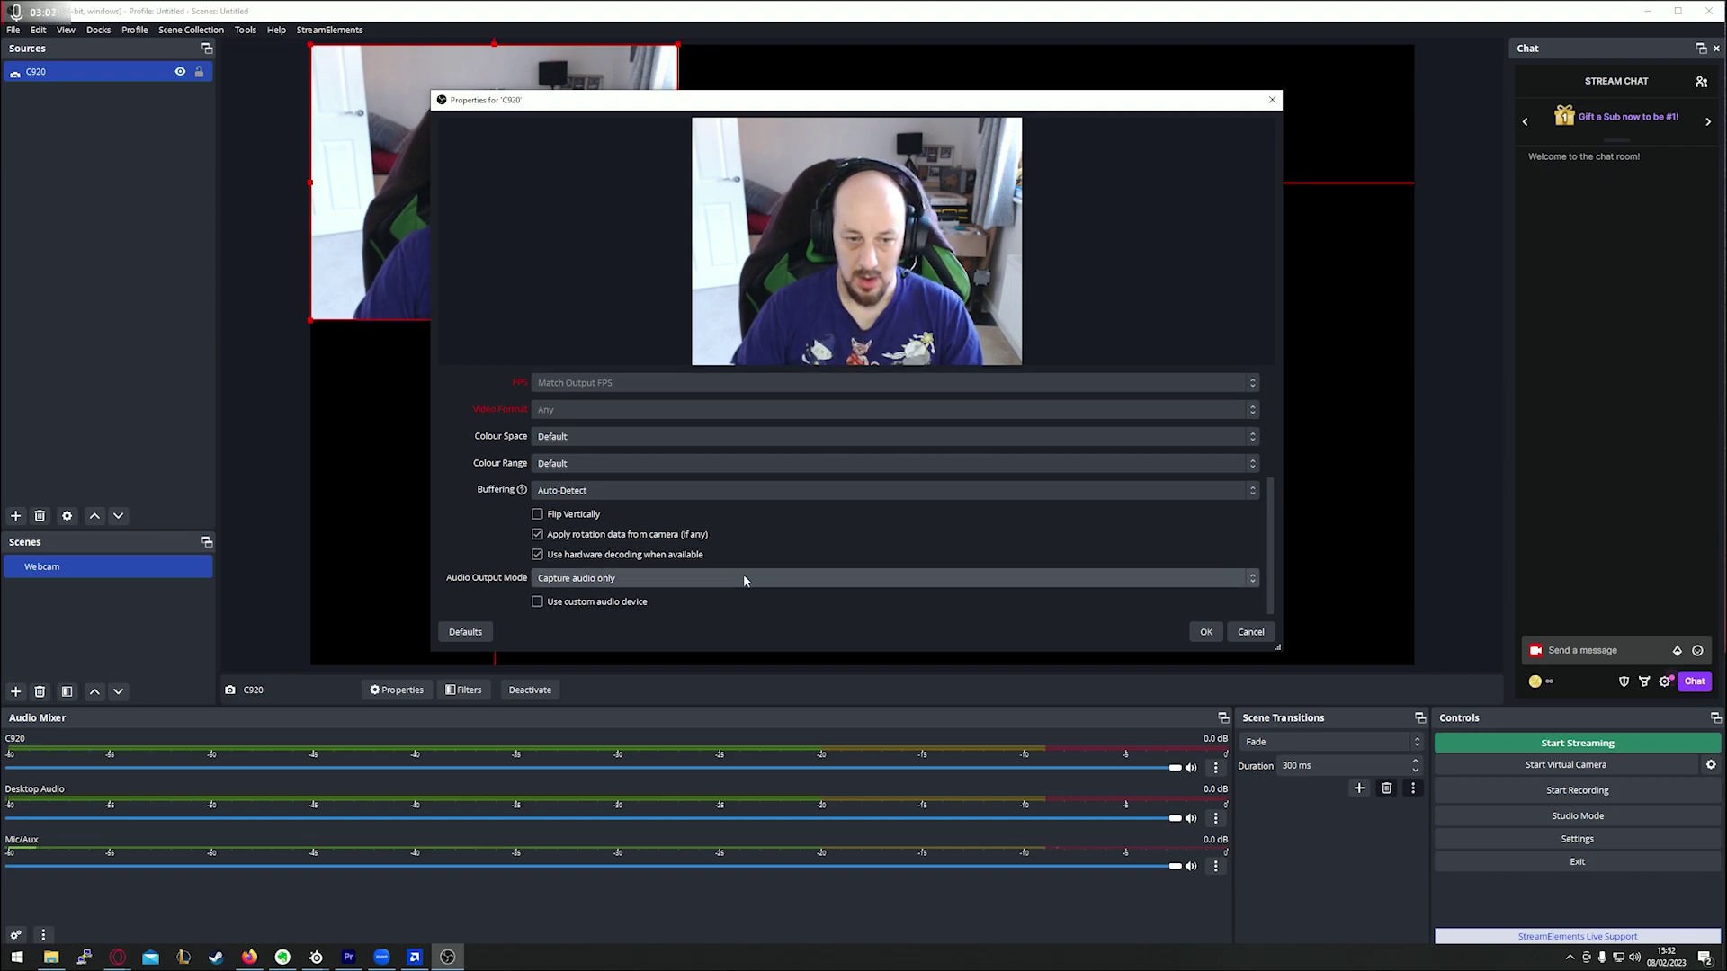
click(662, 580)
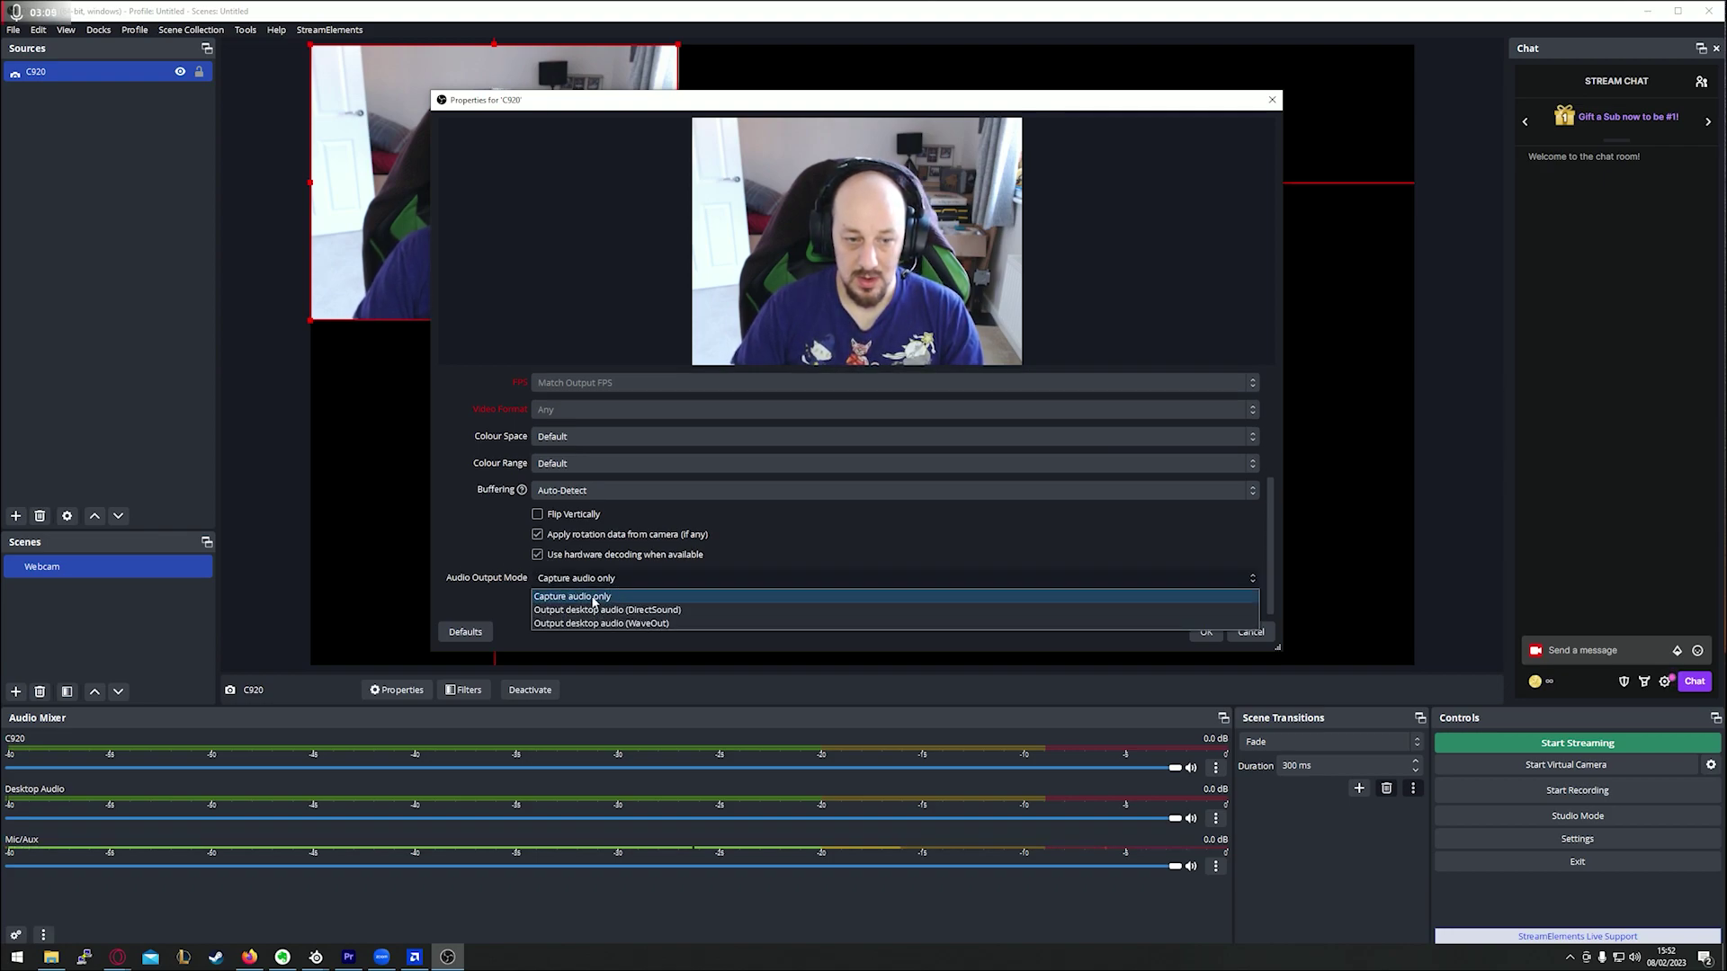
click(650, 599)
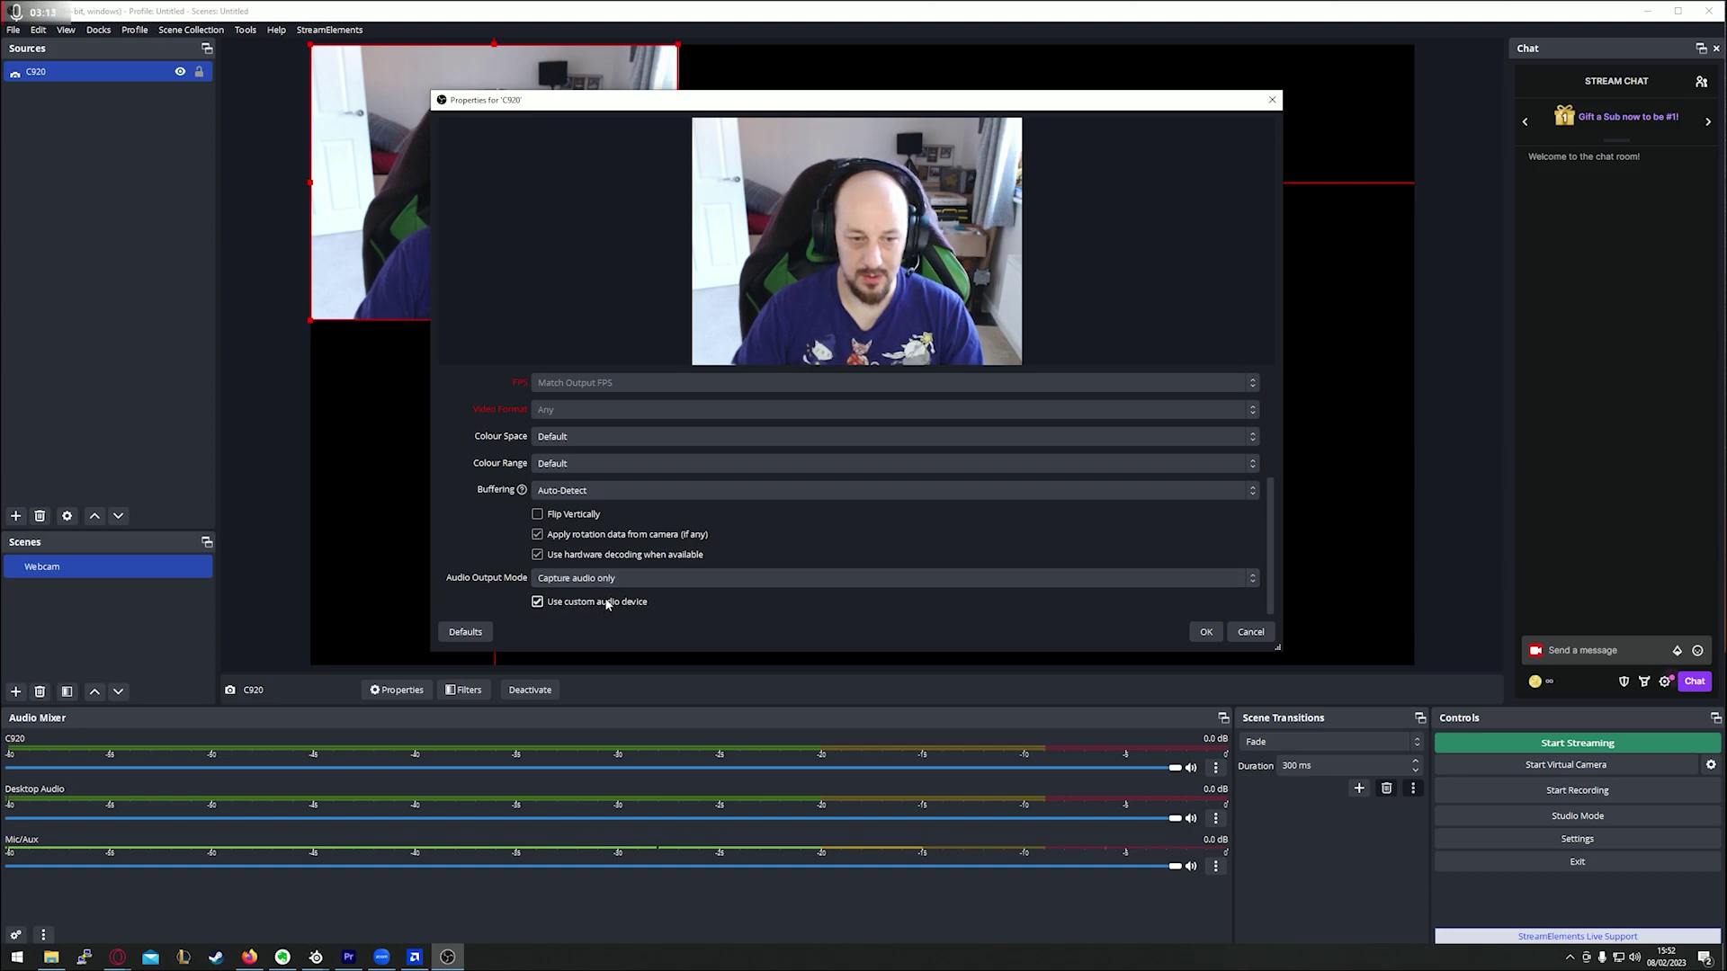
click(556, 603)
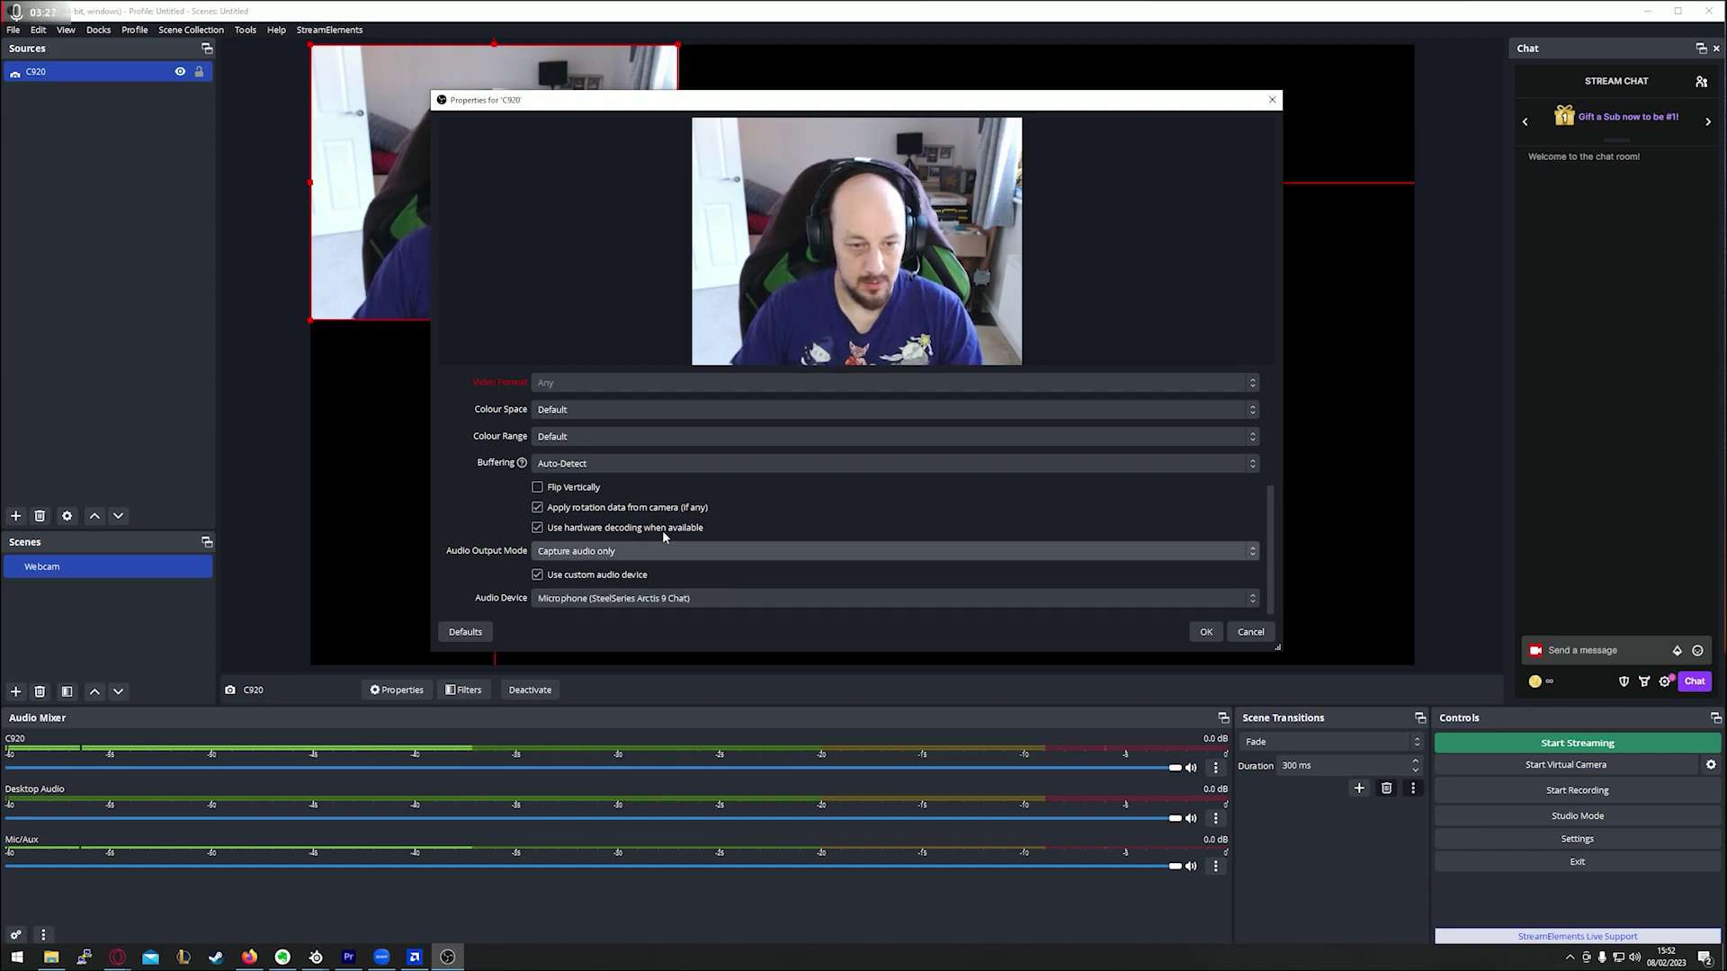
click(557, 574)
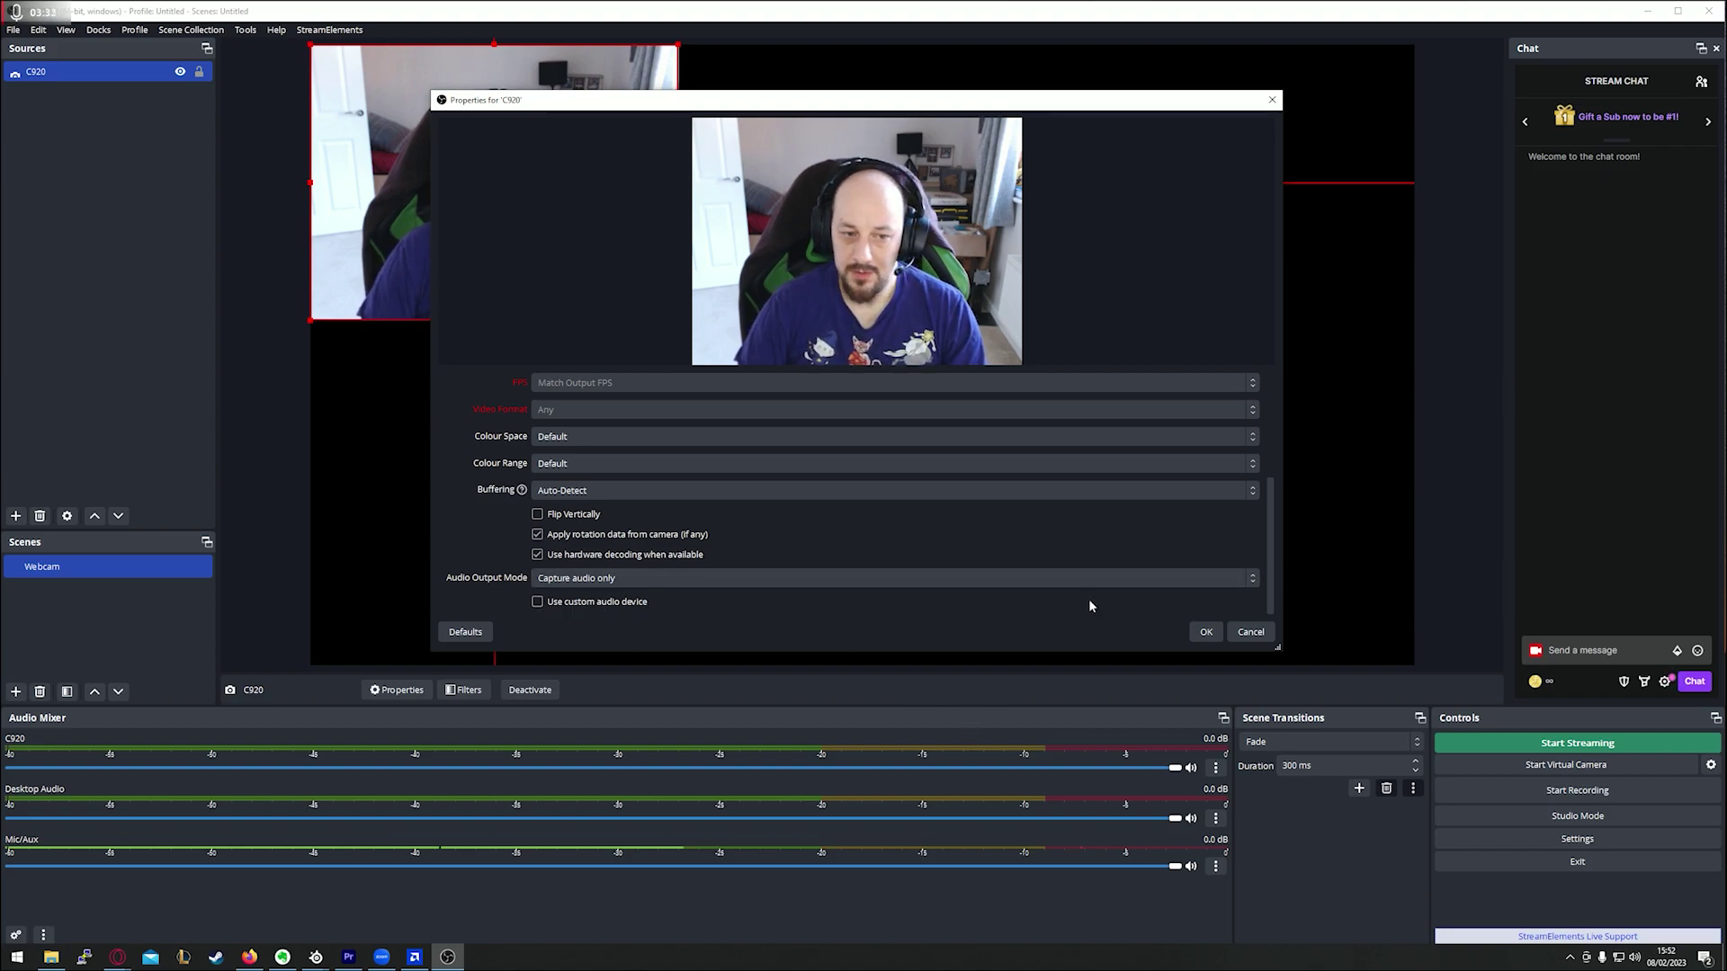
click(1205, 639)
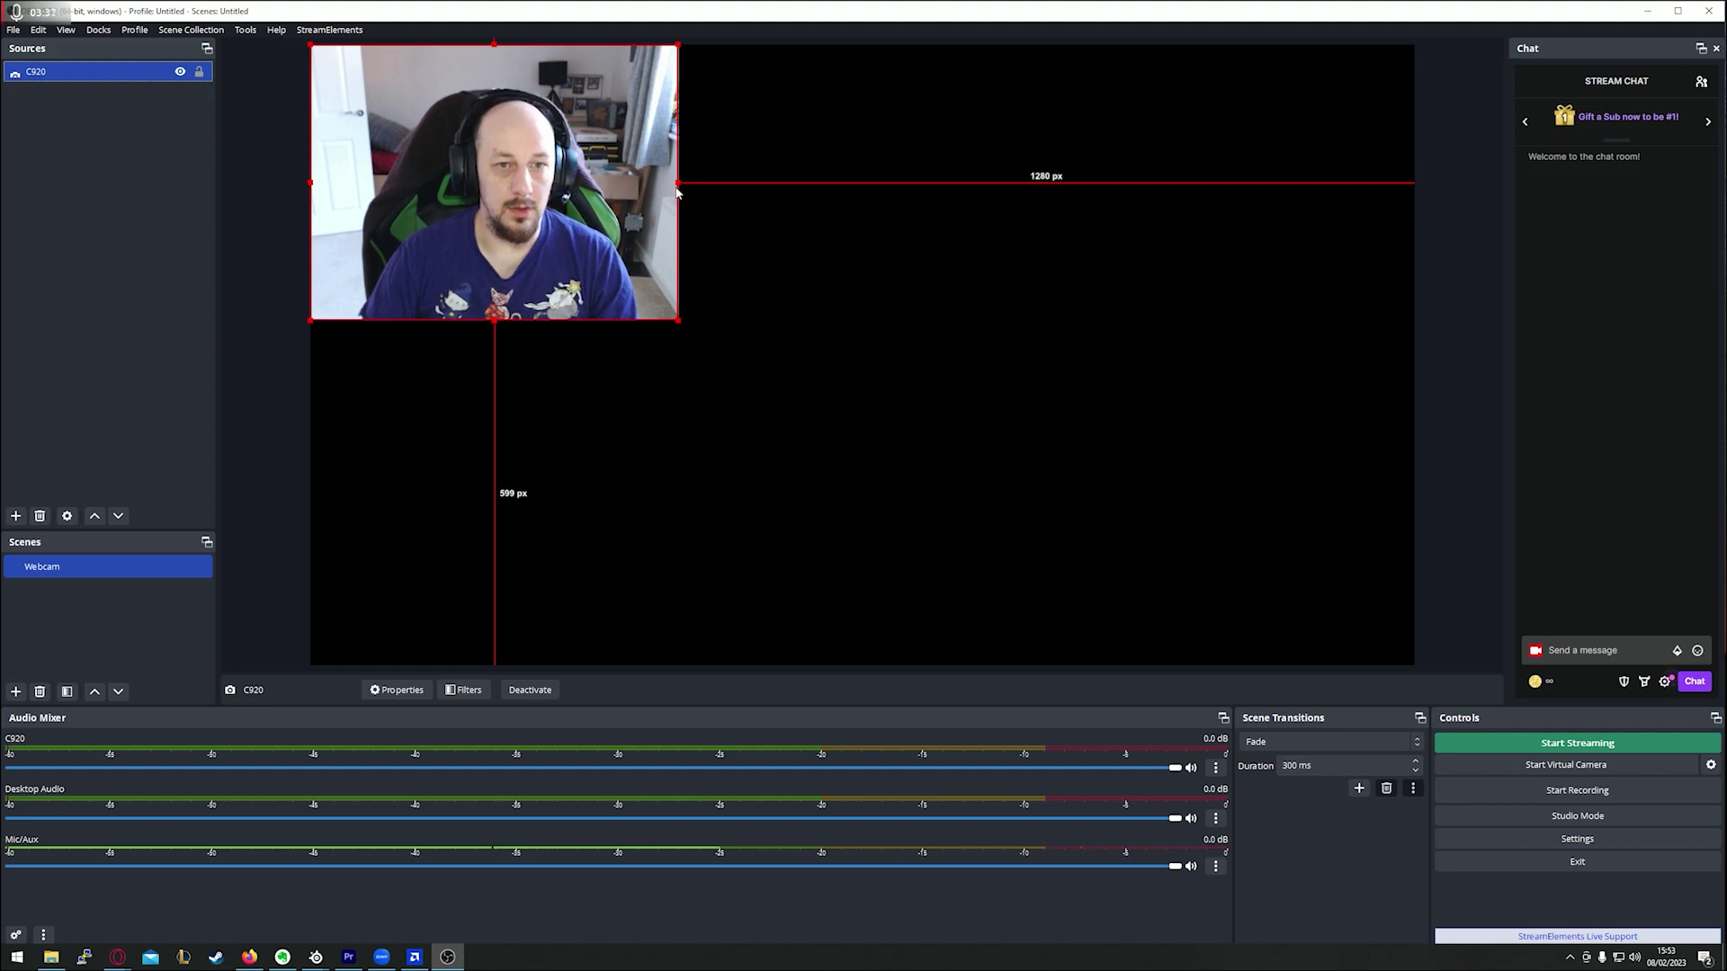
Step: Scale the C920 feed to full canvas height and centre it with 240 px margins
drag(679, 183, 1137, 229)
mouse_move(724, 666)
mouse_down()
mouse_move(715, 654)
mouse_move(724, 665)
mouse_up()
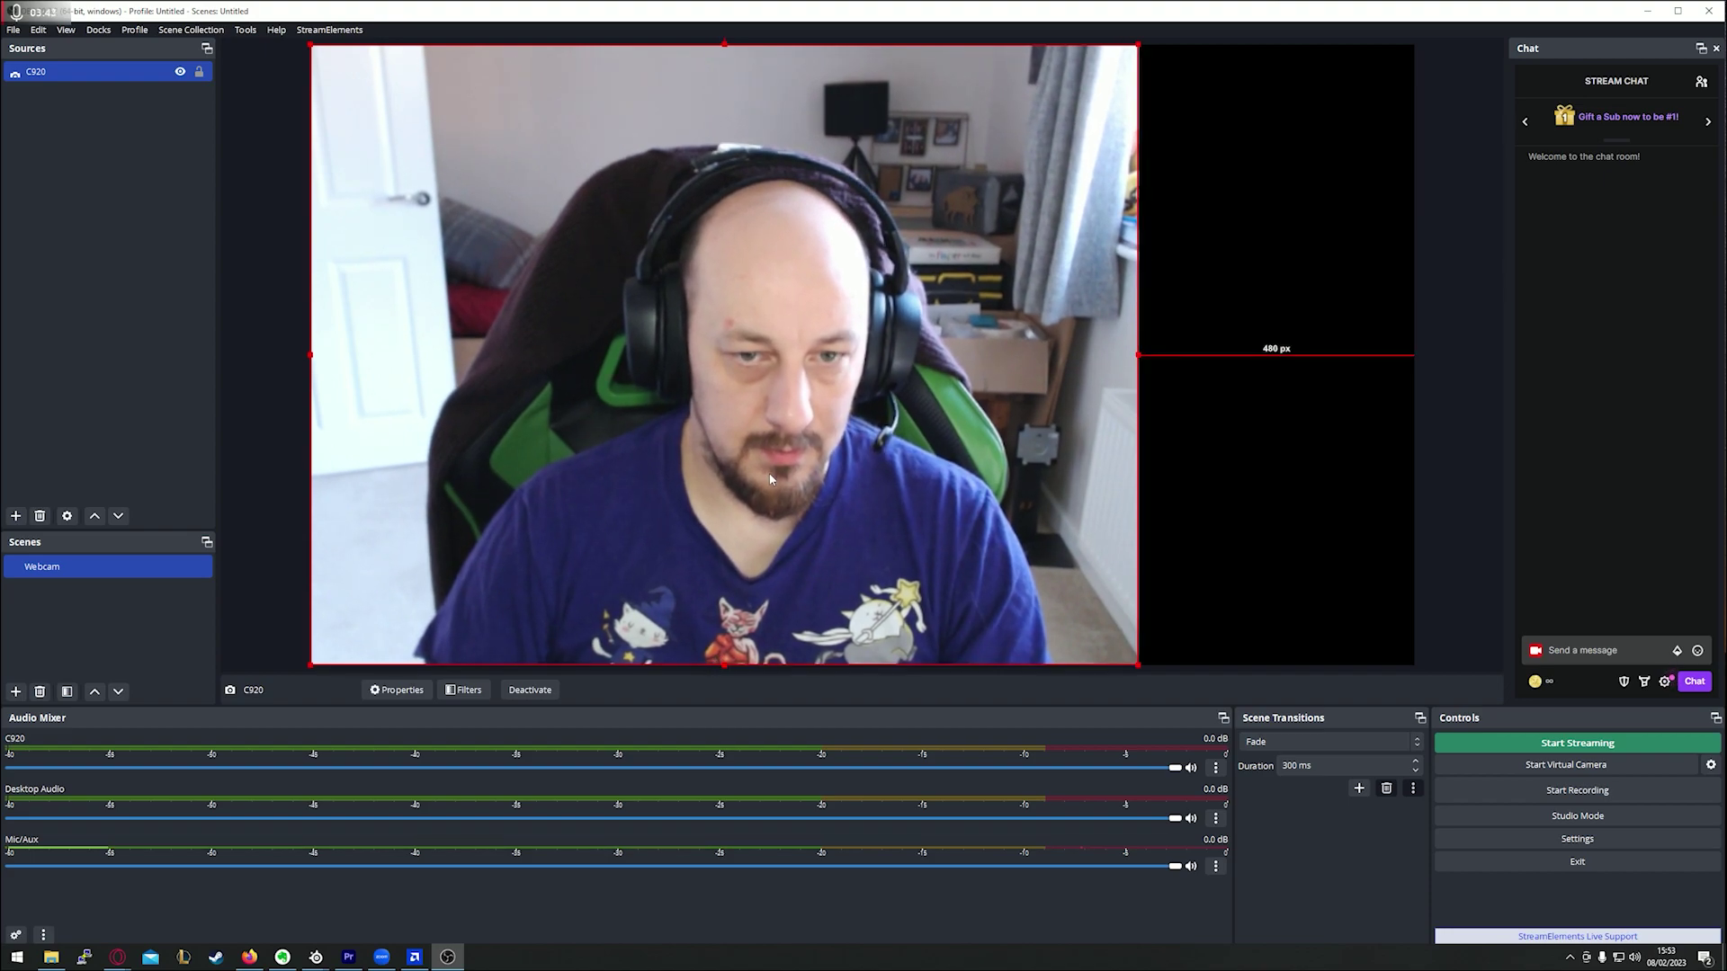
drag(719, 447, 856, 437)
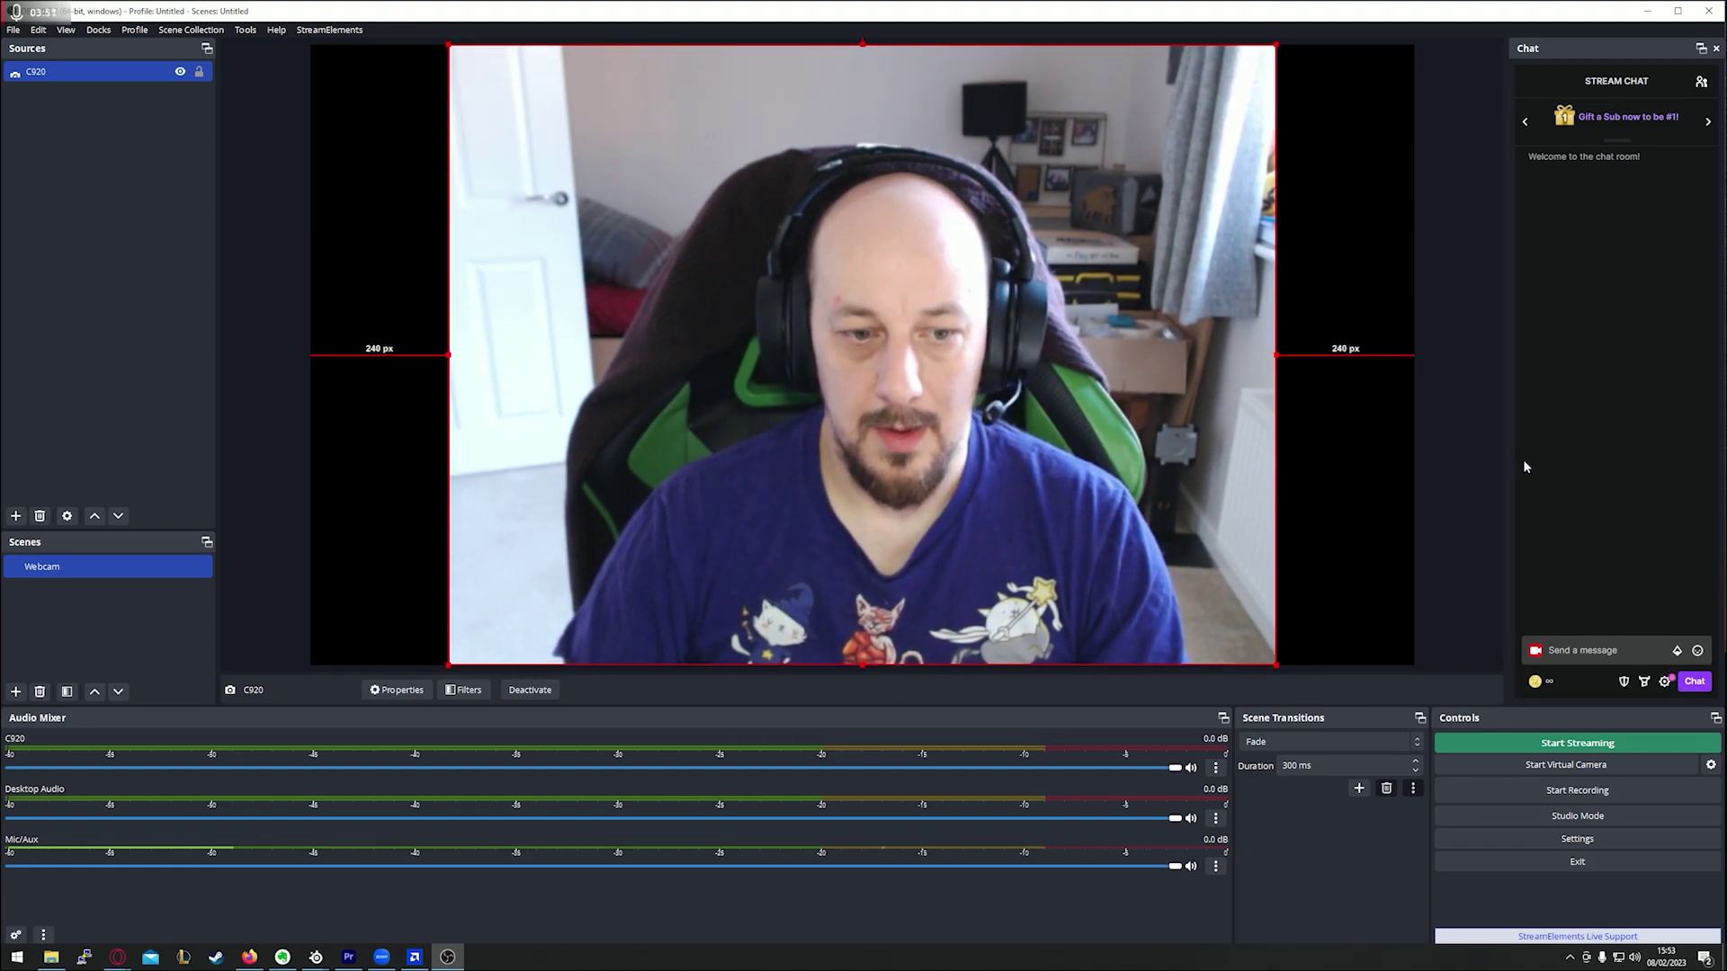
click(1456, 446)
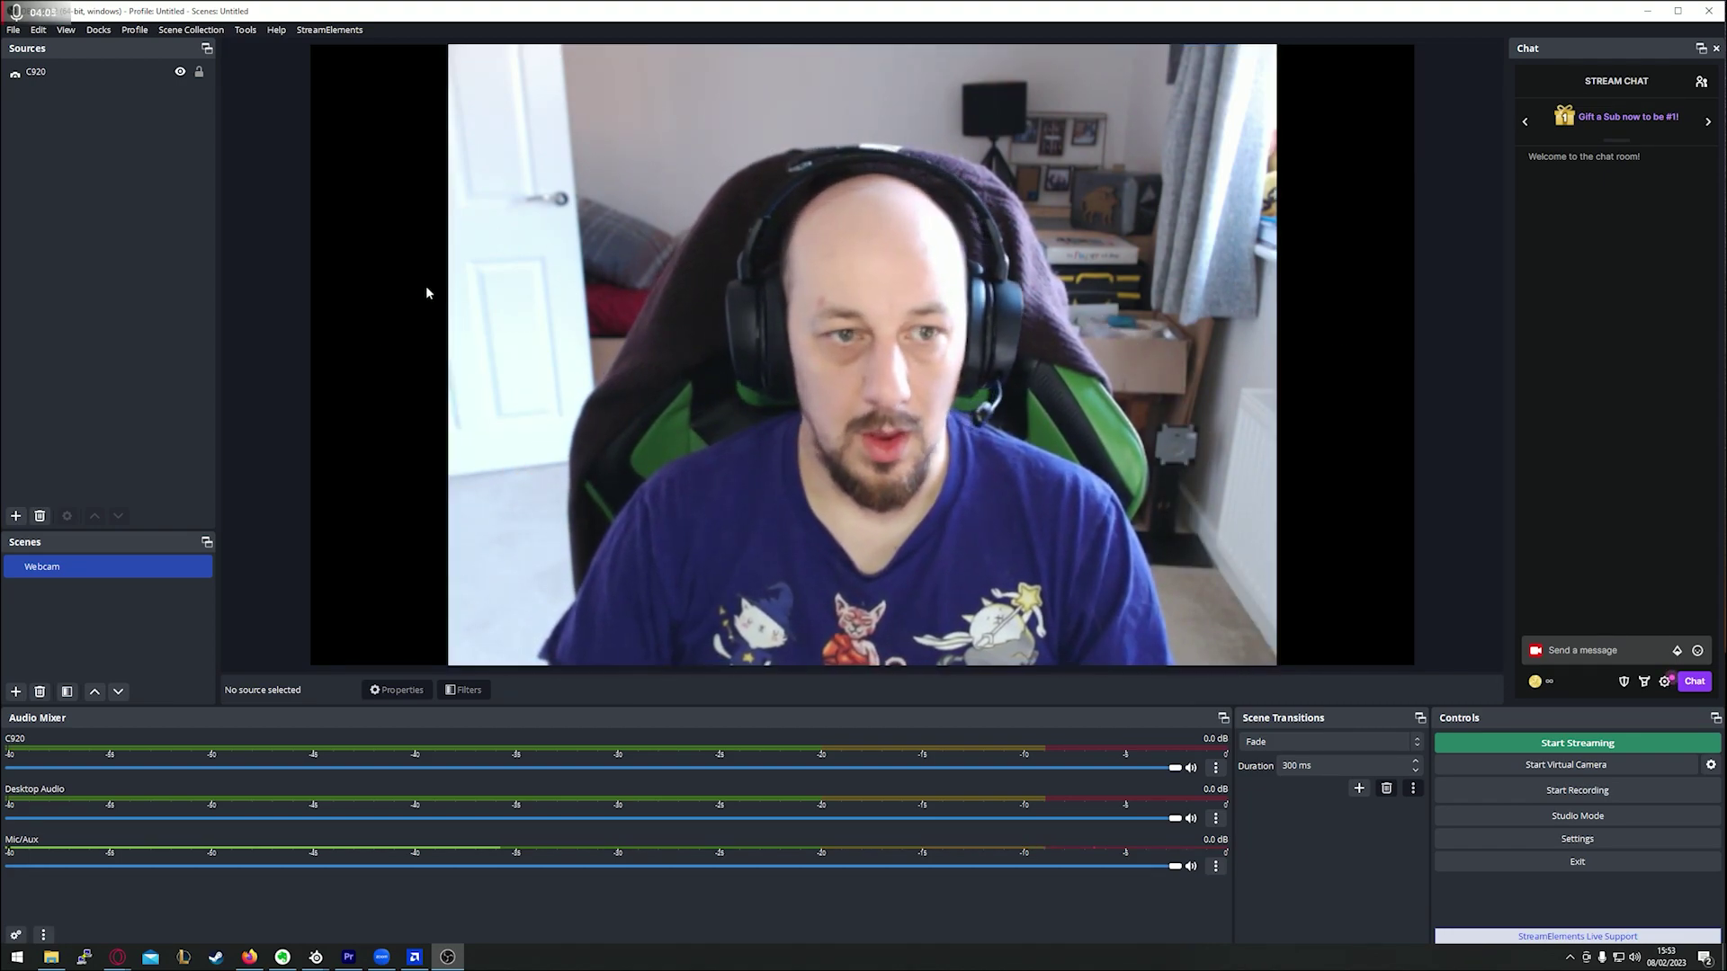
click(630, 378)
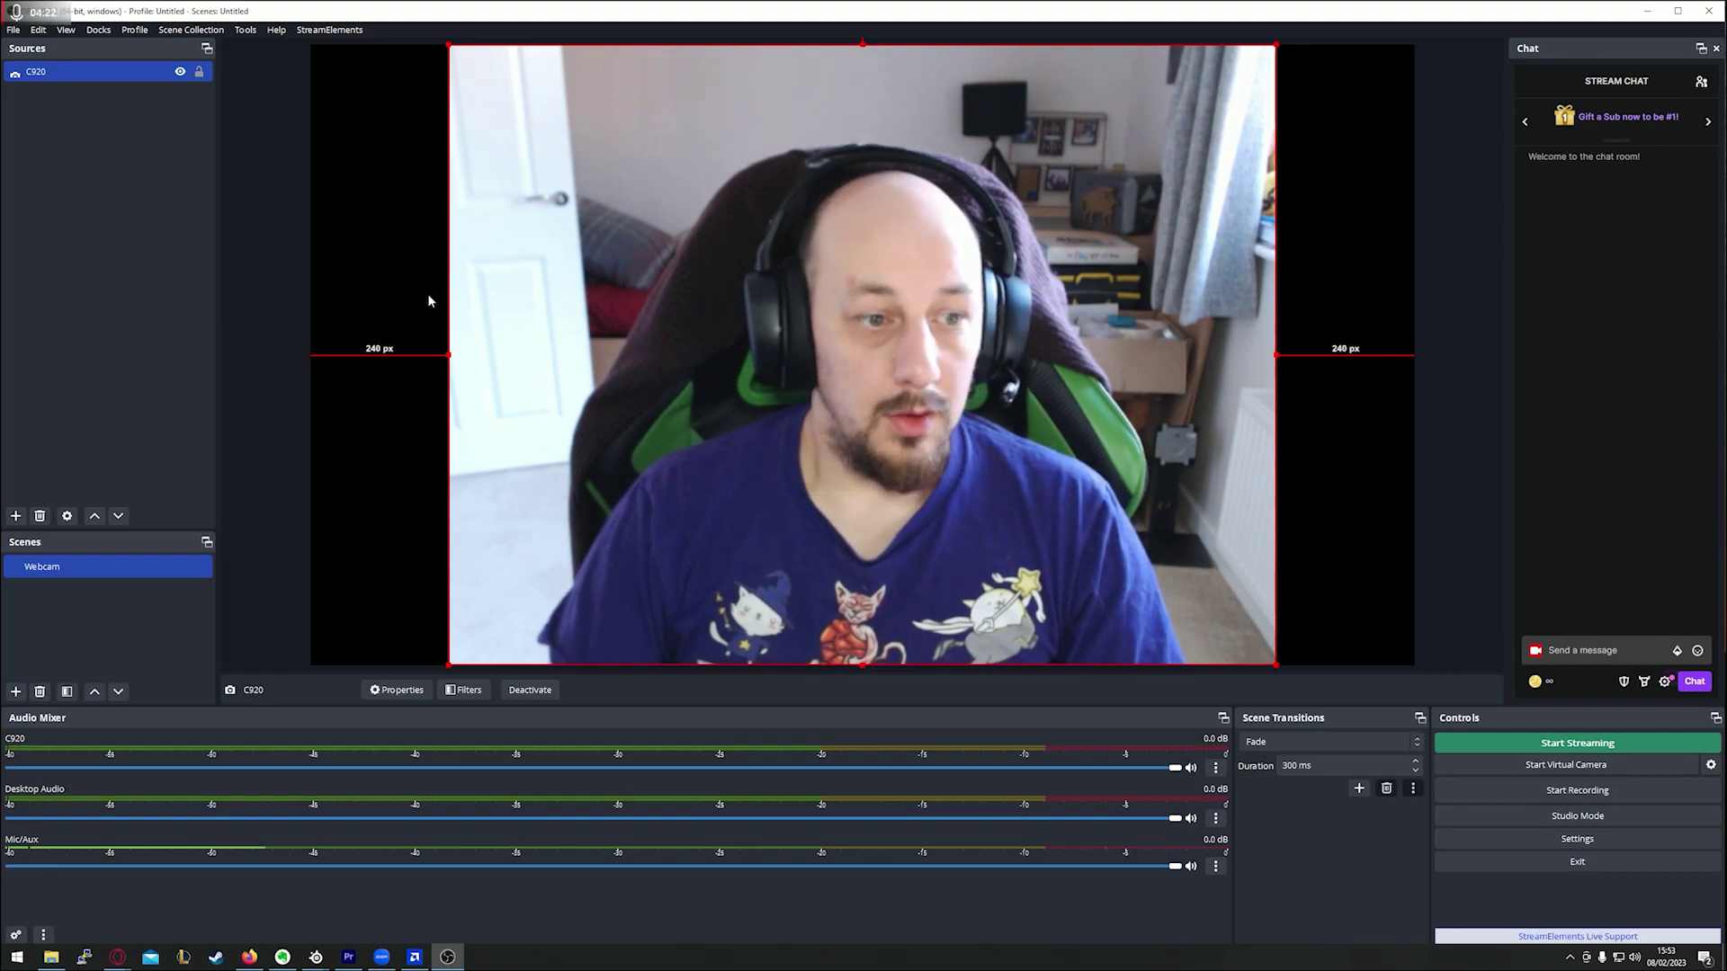
Step: Set the Virtual Camera output type to Scene with Webcam as the output selection
click(1711, 763)
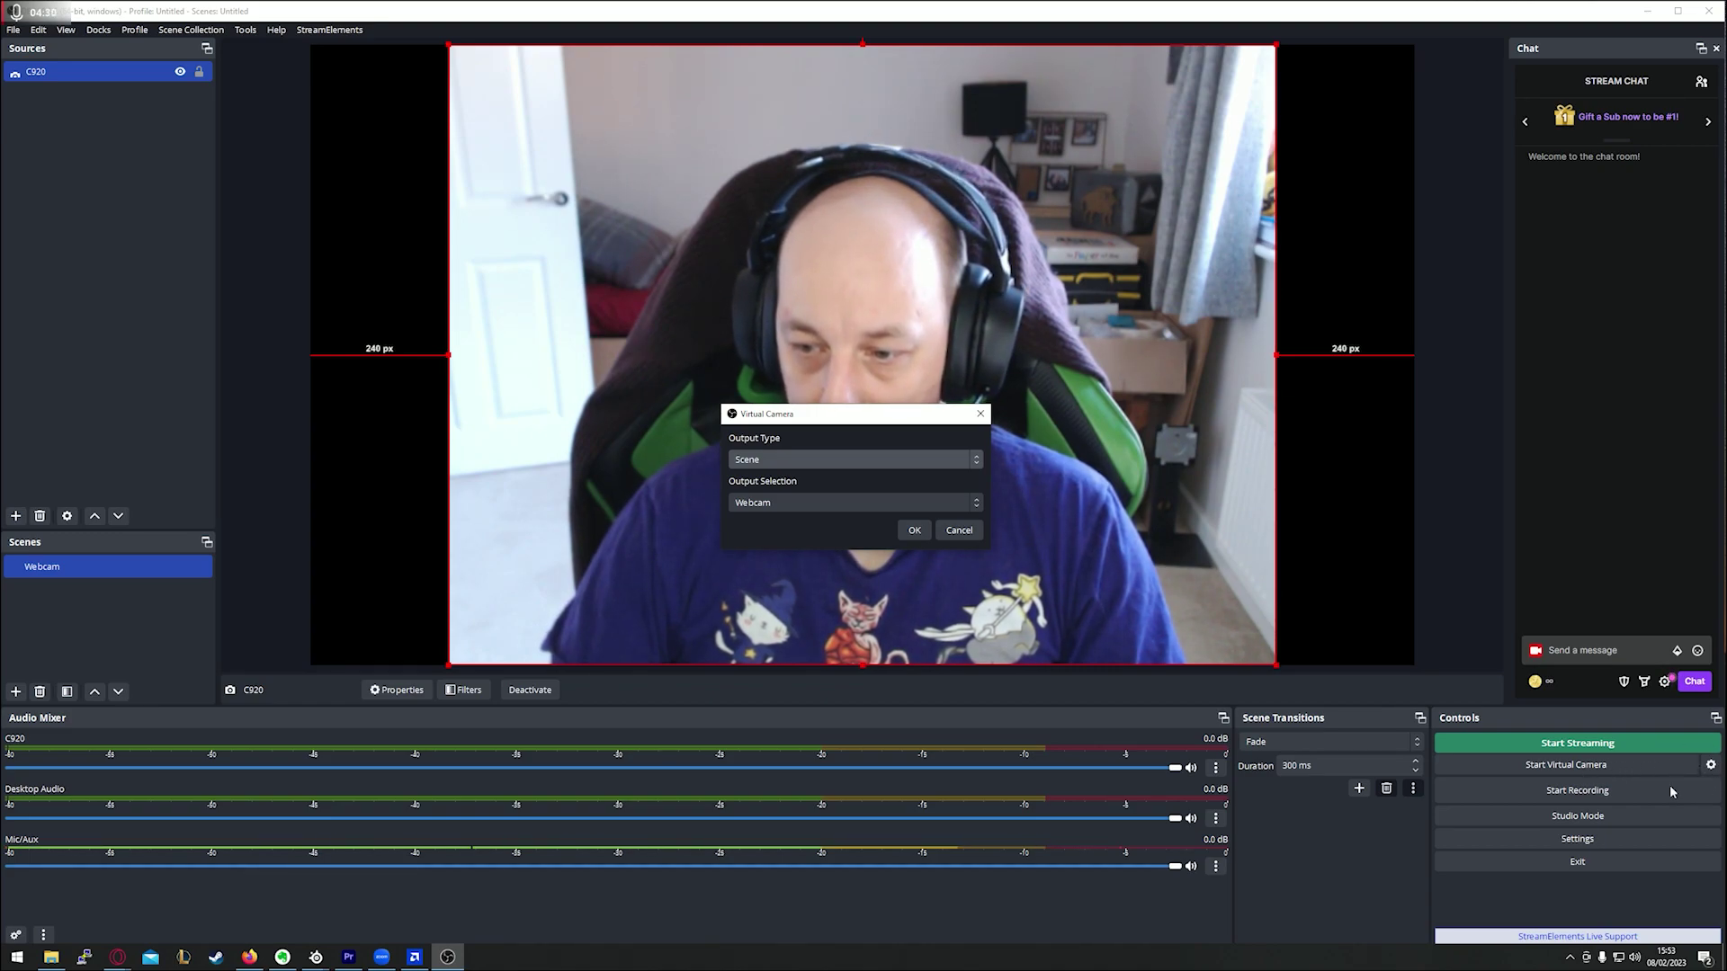
click(799, 457)
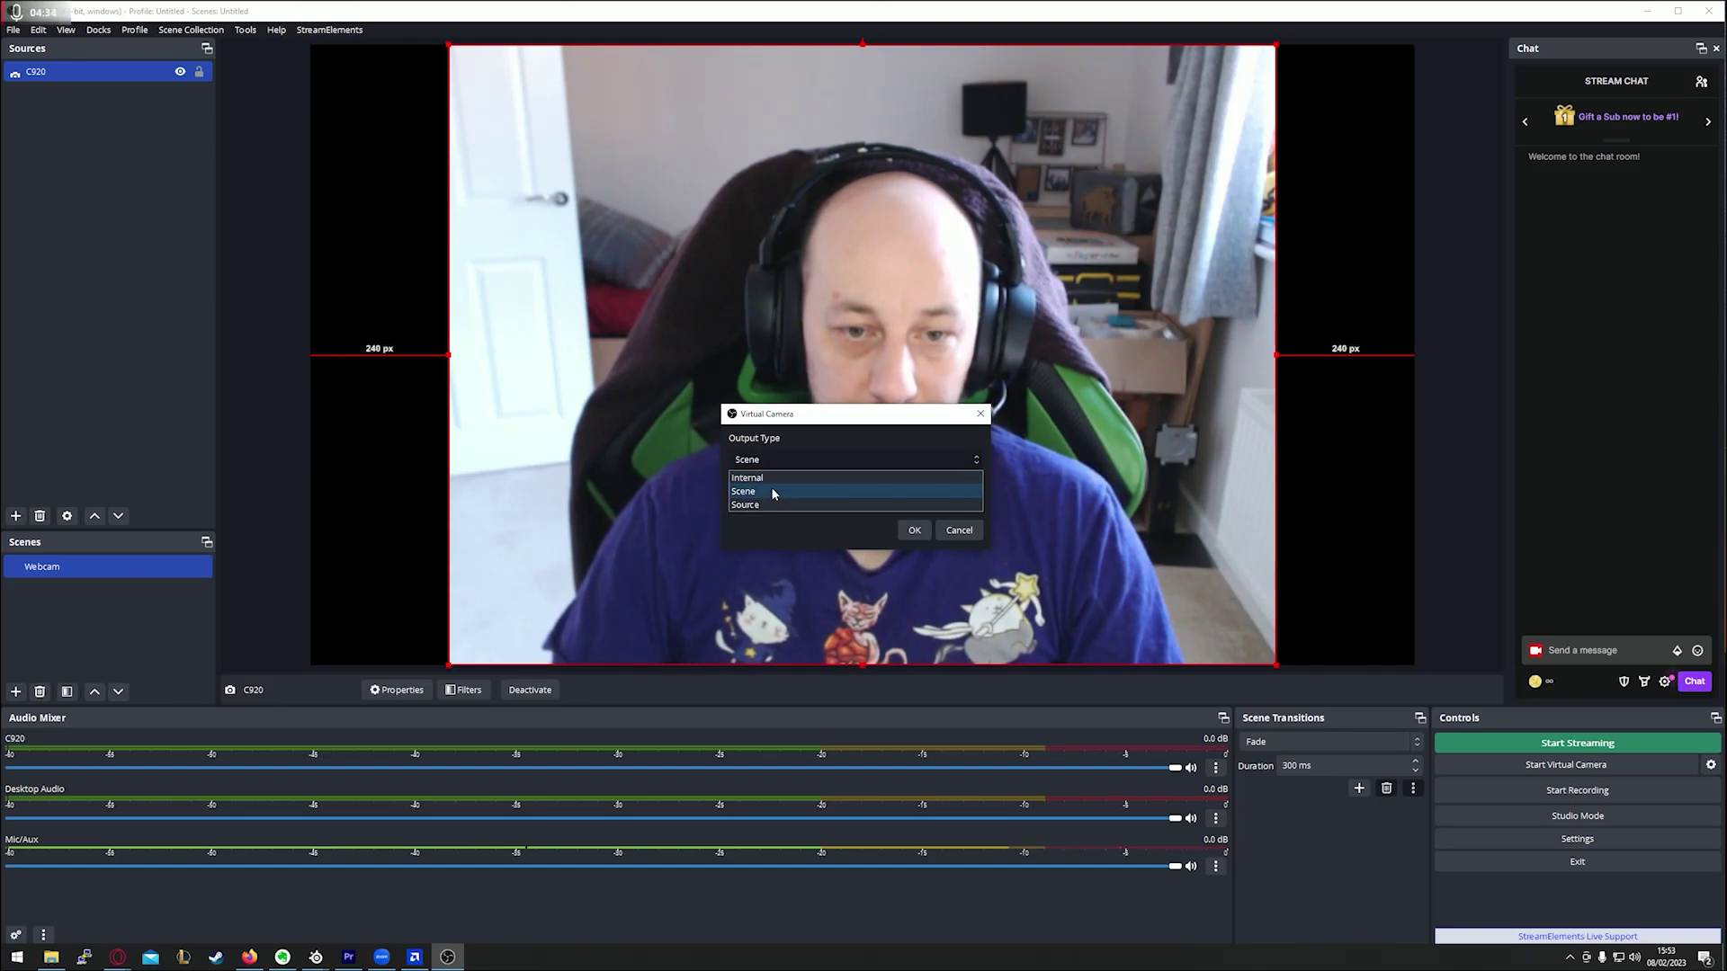
click(771, 493)
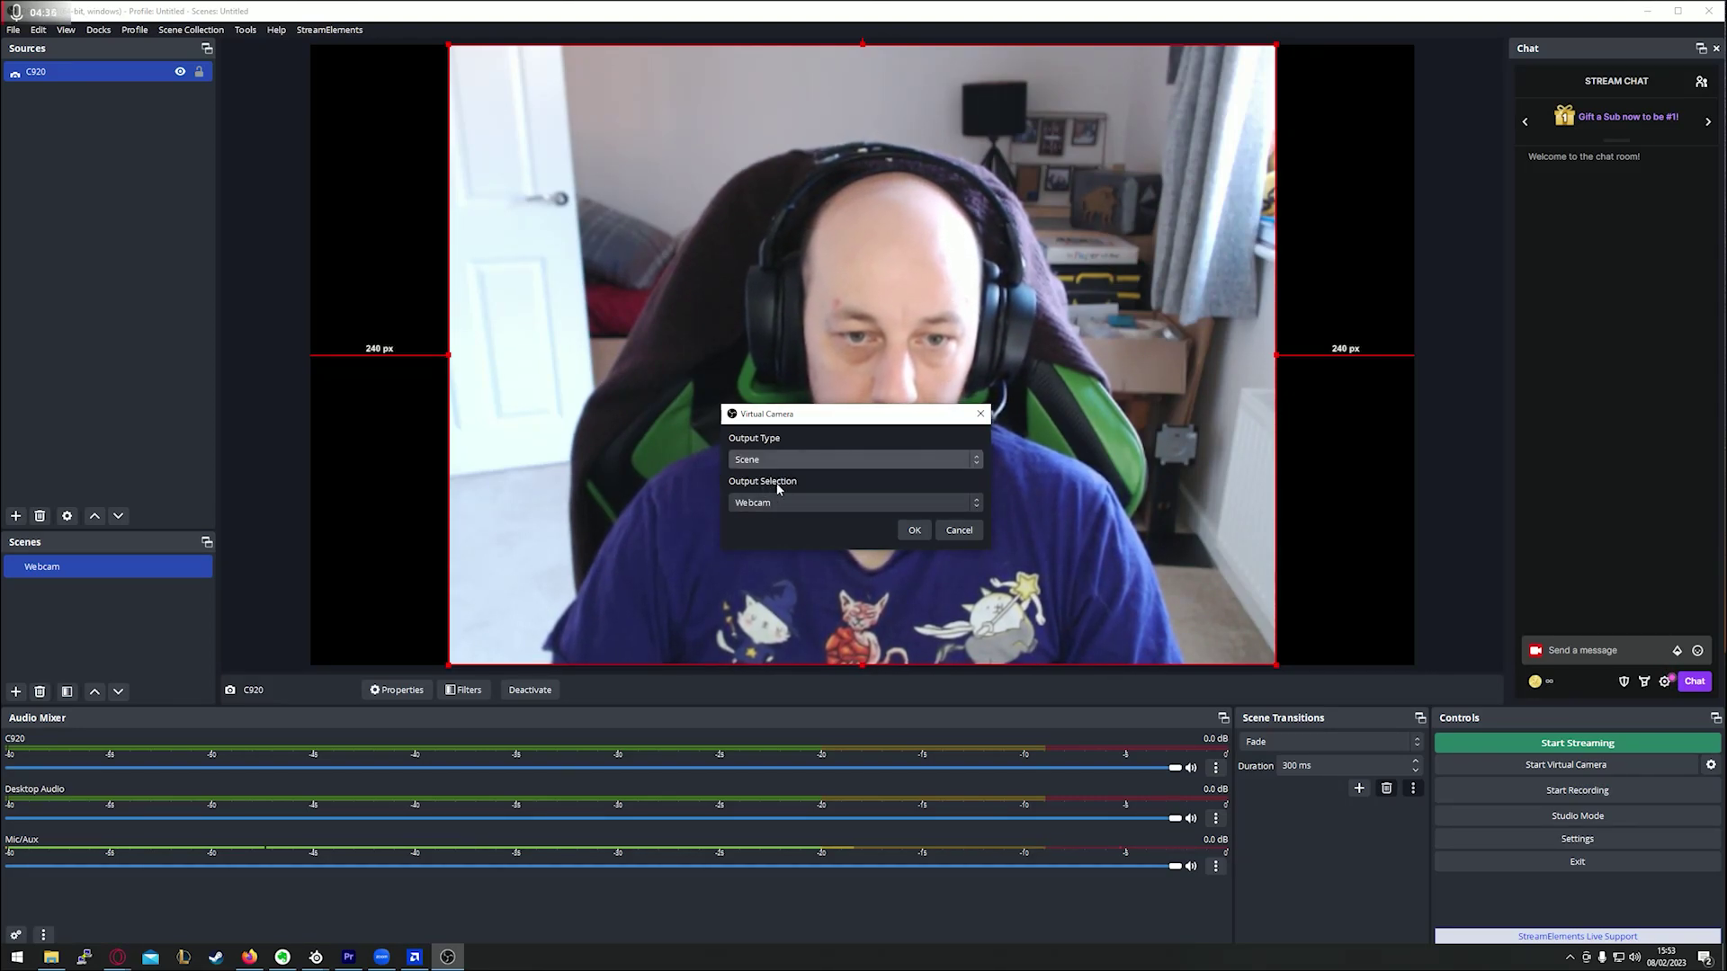
click(823, 503)
click(762, 523)
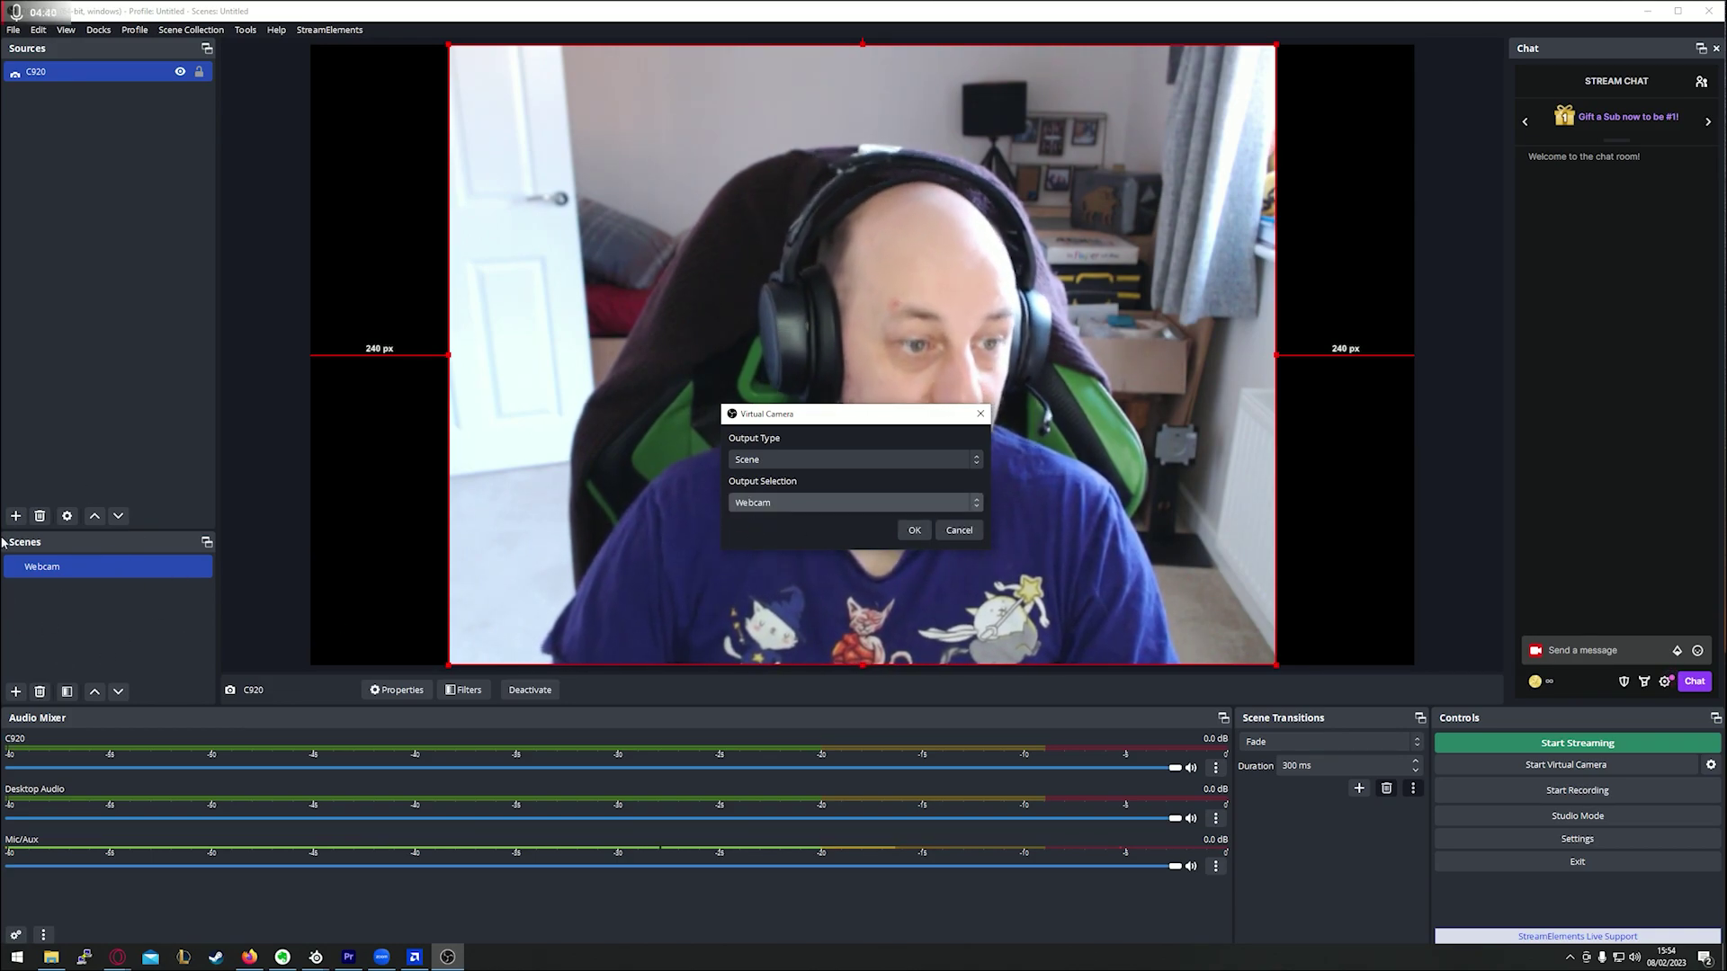
Step: Confirm the virtual camera settings and start the virtual camera
click(915, 530)
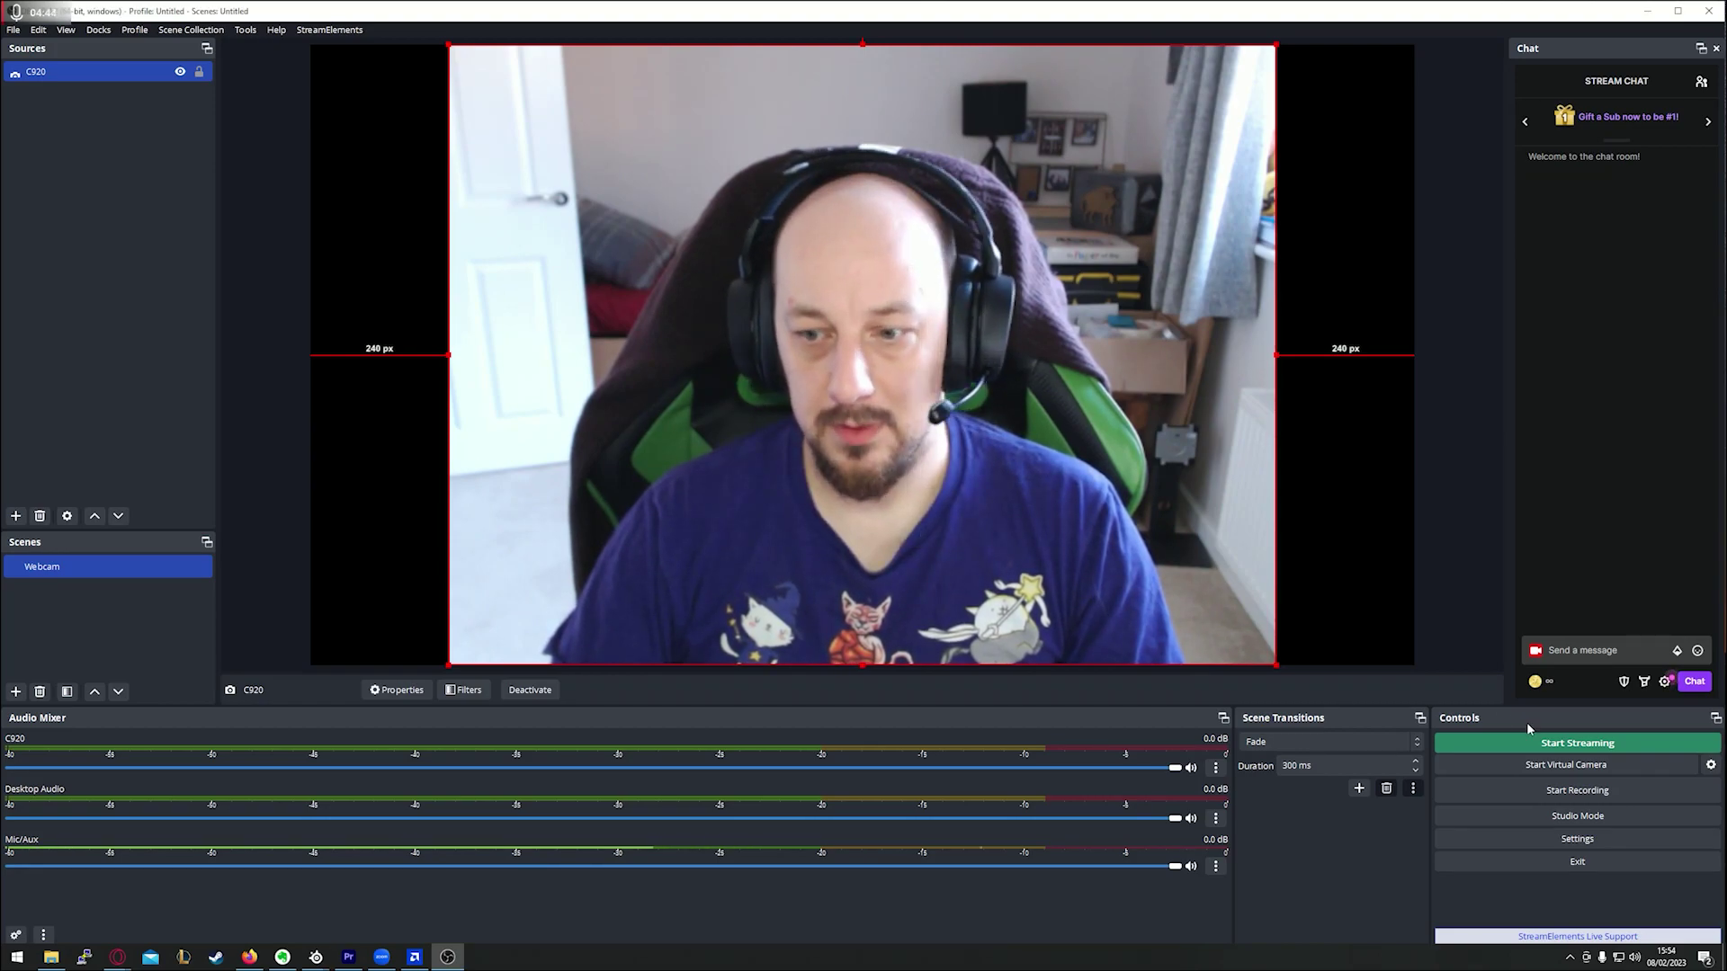
click(1627, 767)
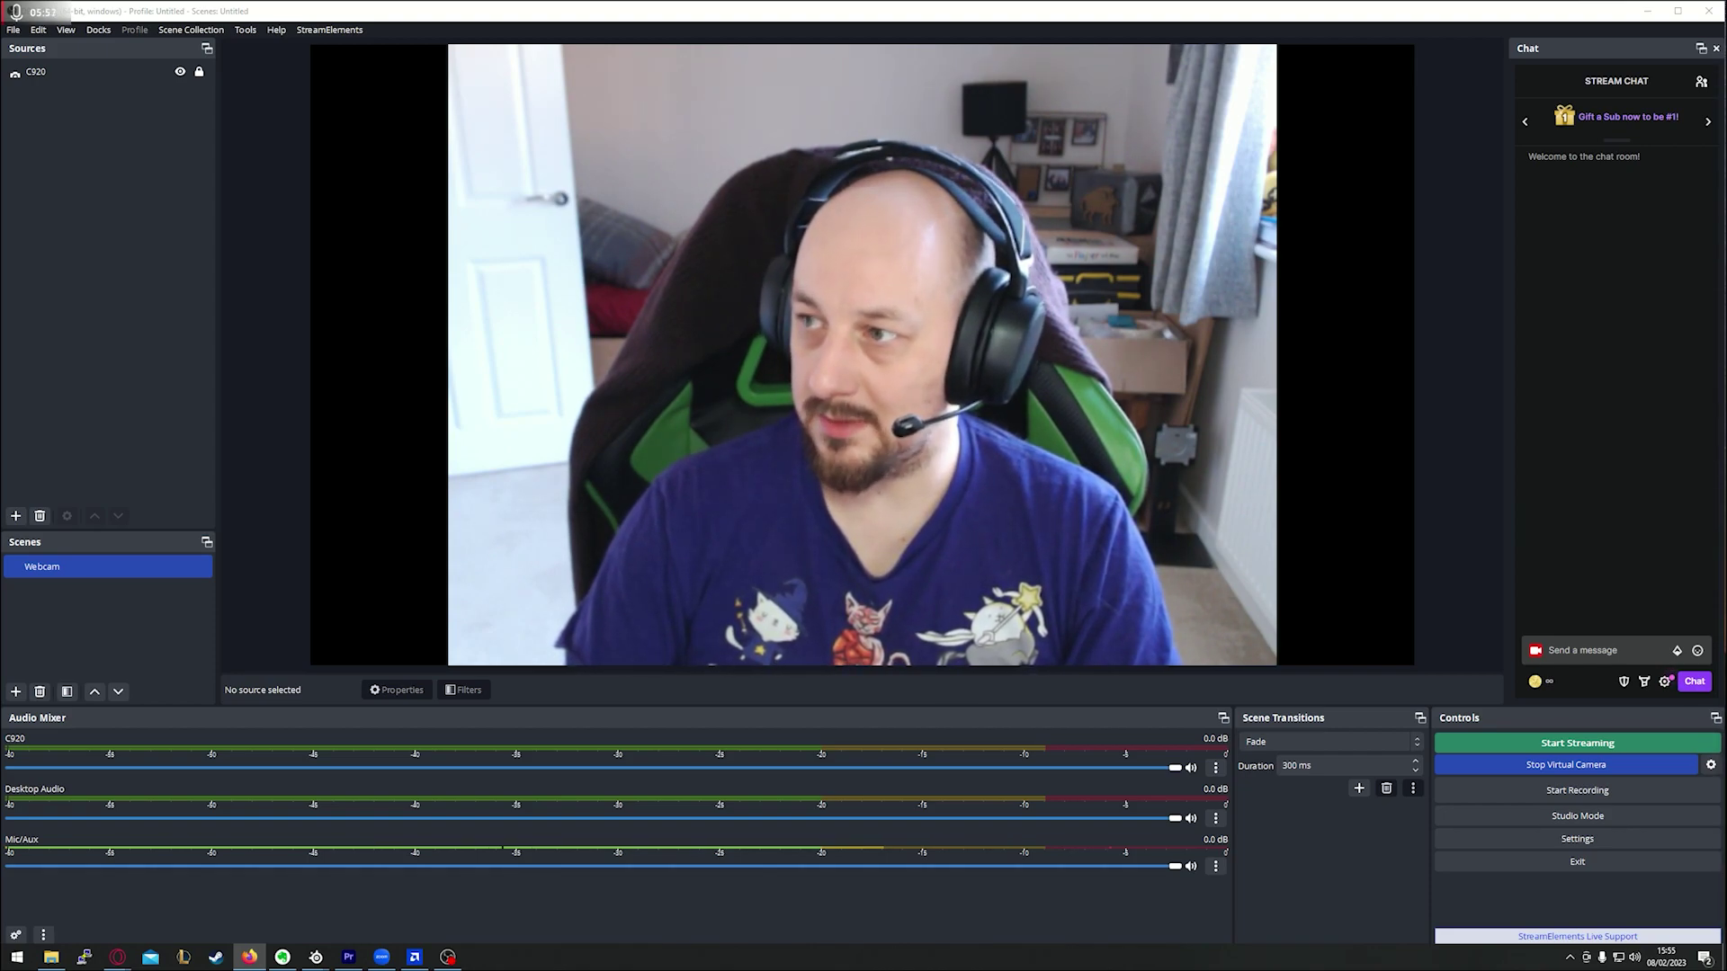
Step: Maximize the VDO.Ninja browser window and open the Add your Camera to OBS video source list
key(alt+Tab)
double_click(1106, 6)
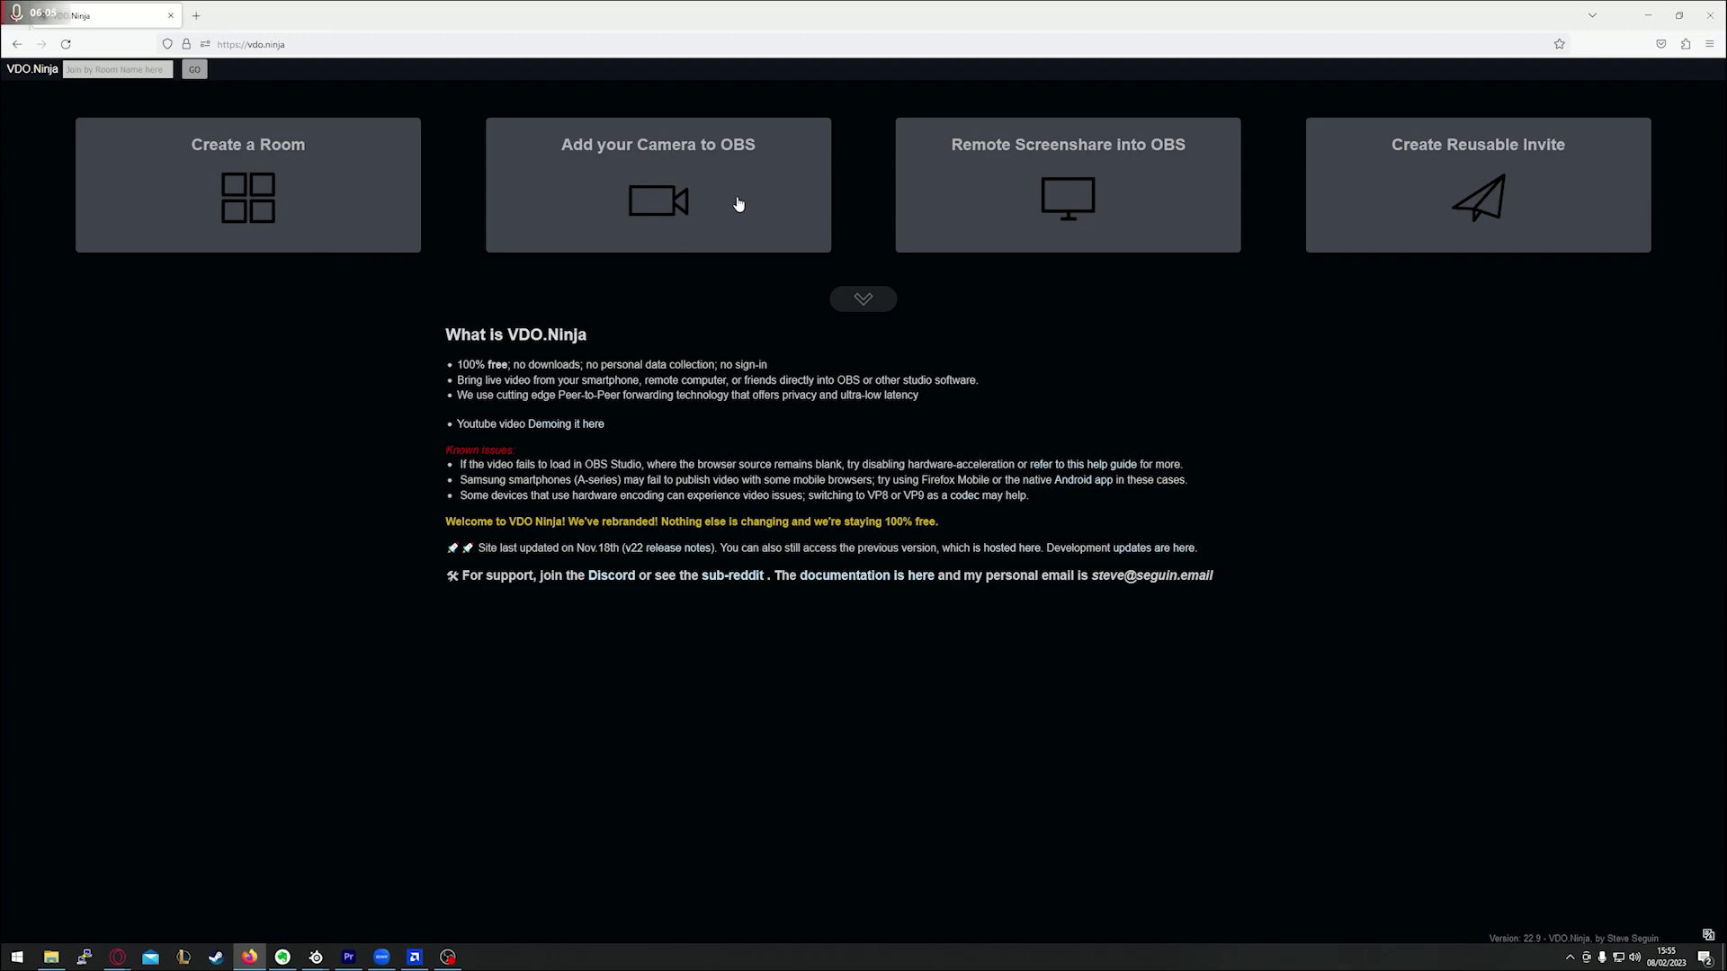
click(651, 245)
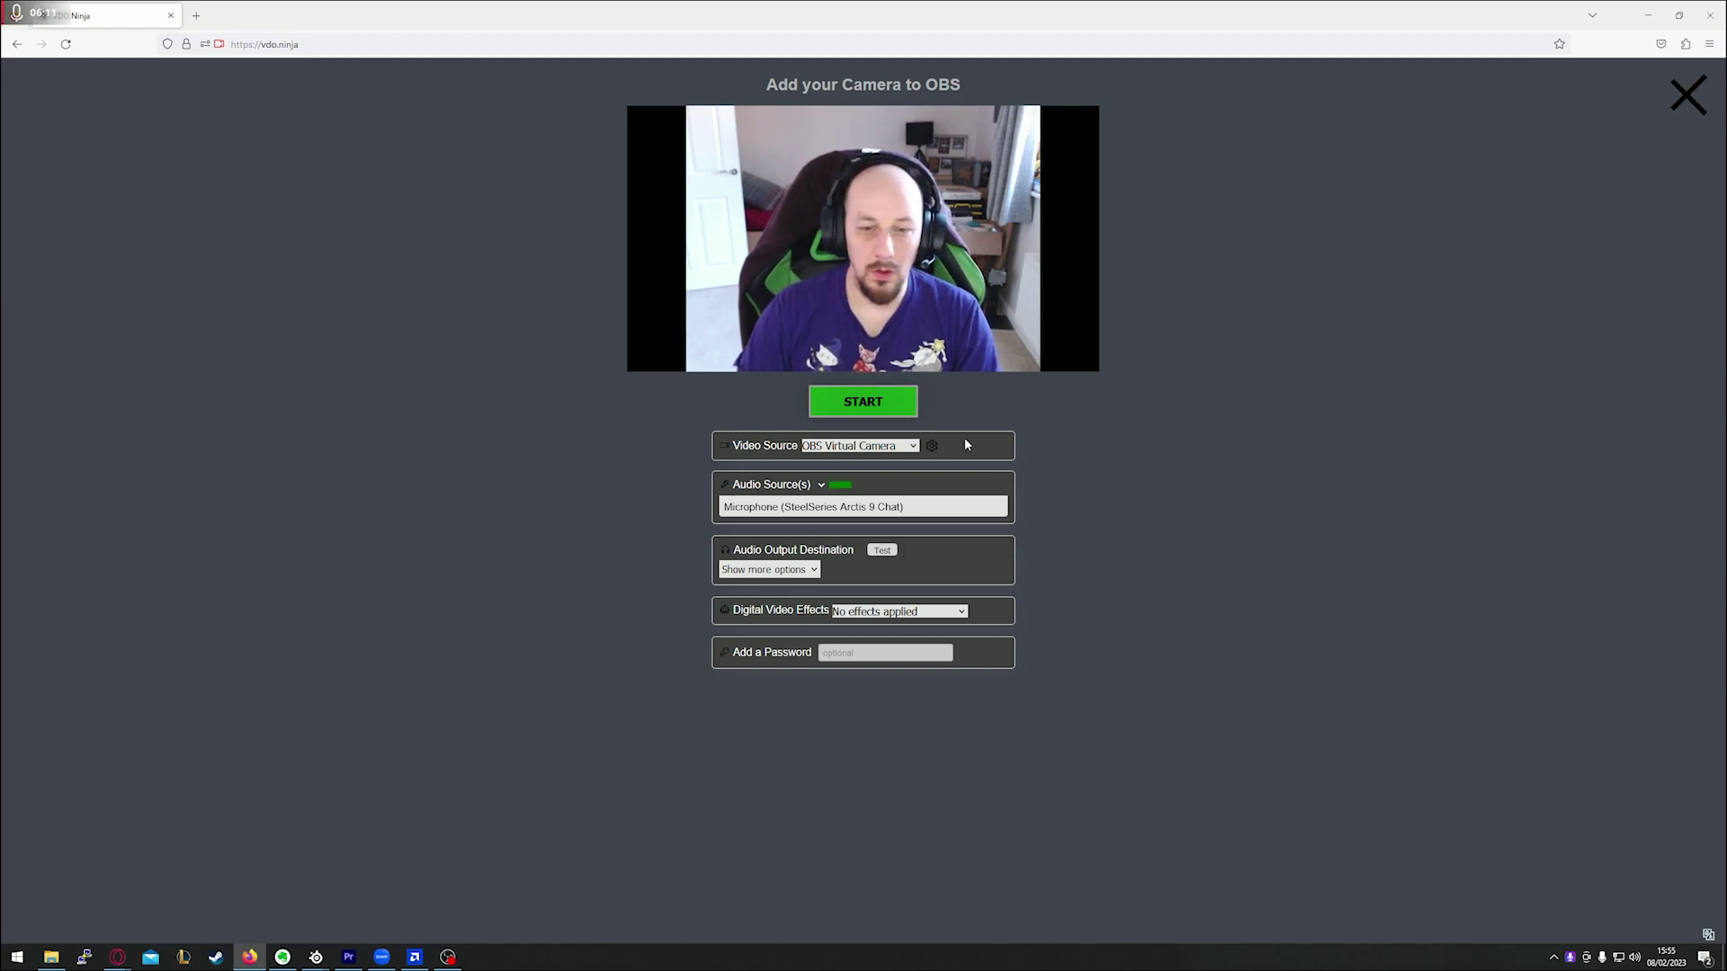
click(910, 447)
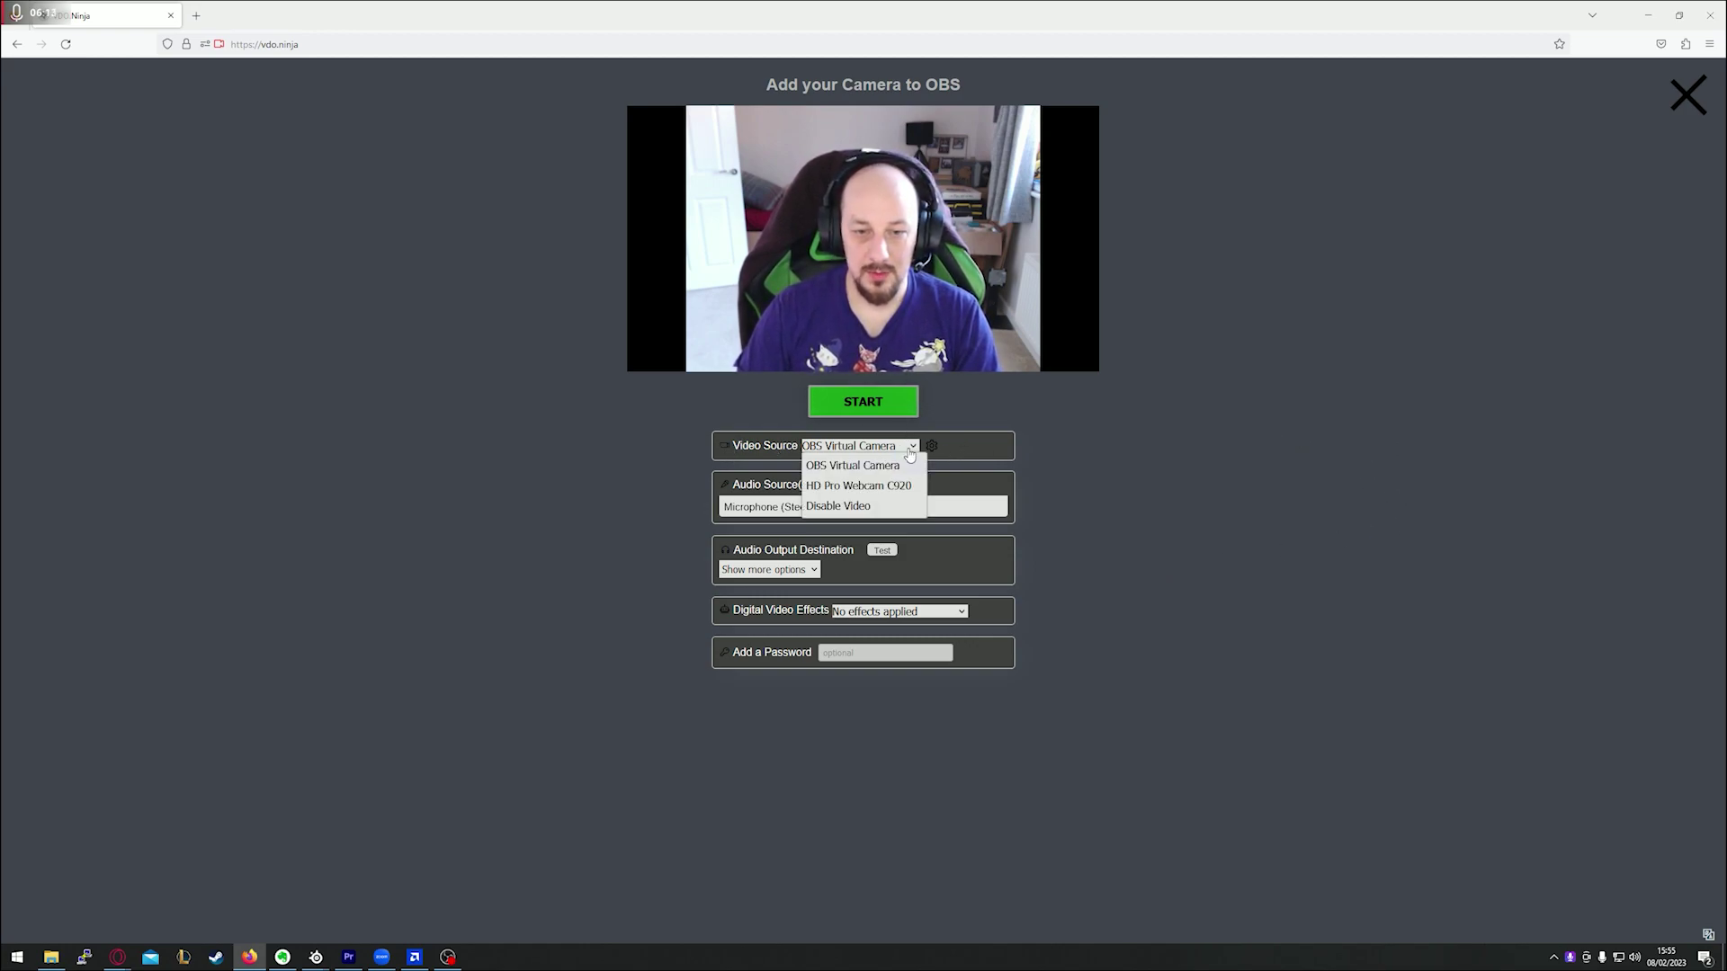
Step: After the C920 camera-in-use error, choose OBS Virtual Camera as the video source
click(869, 487)
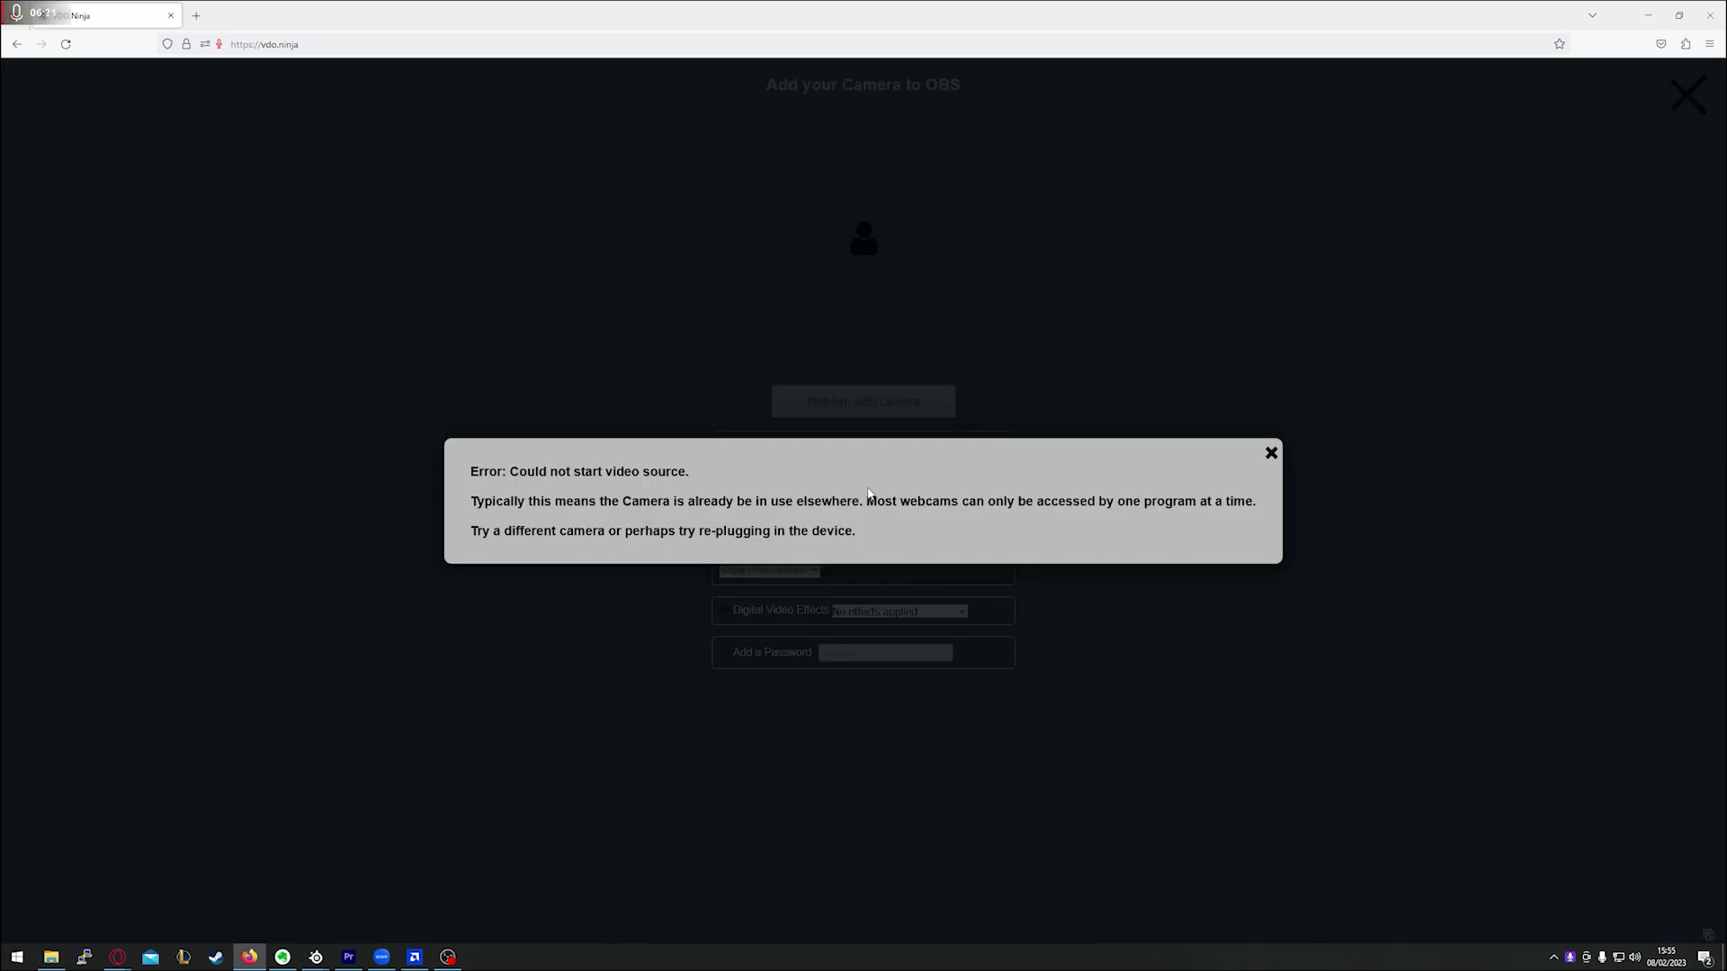
click(1270, 454)
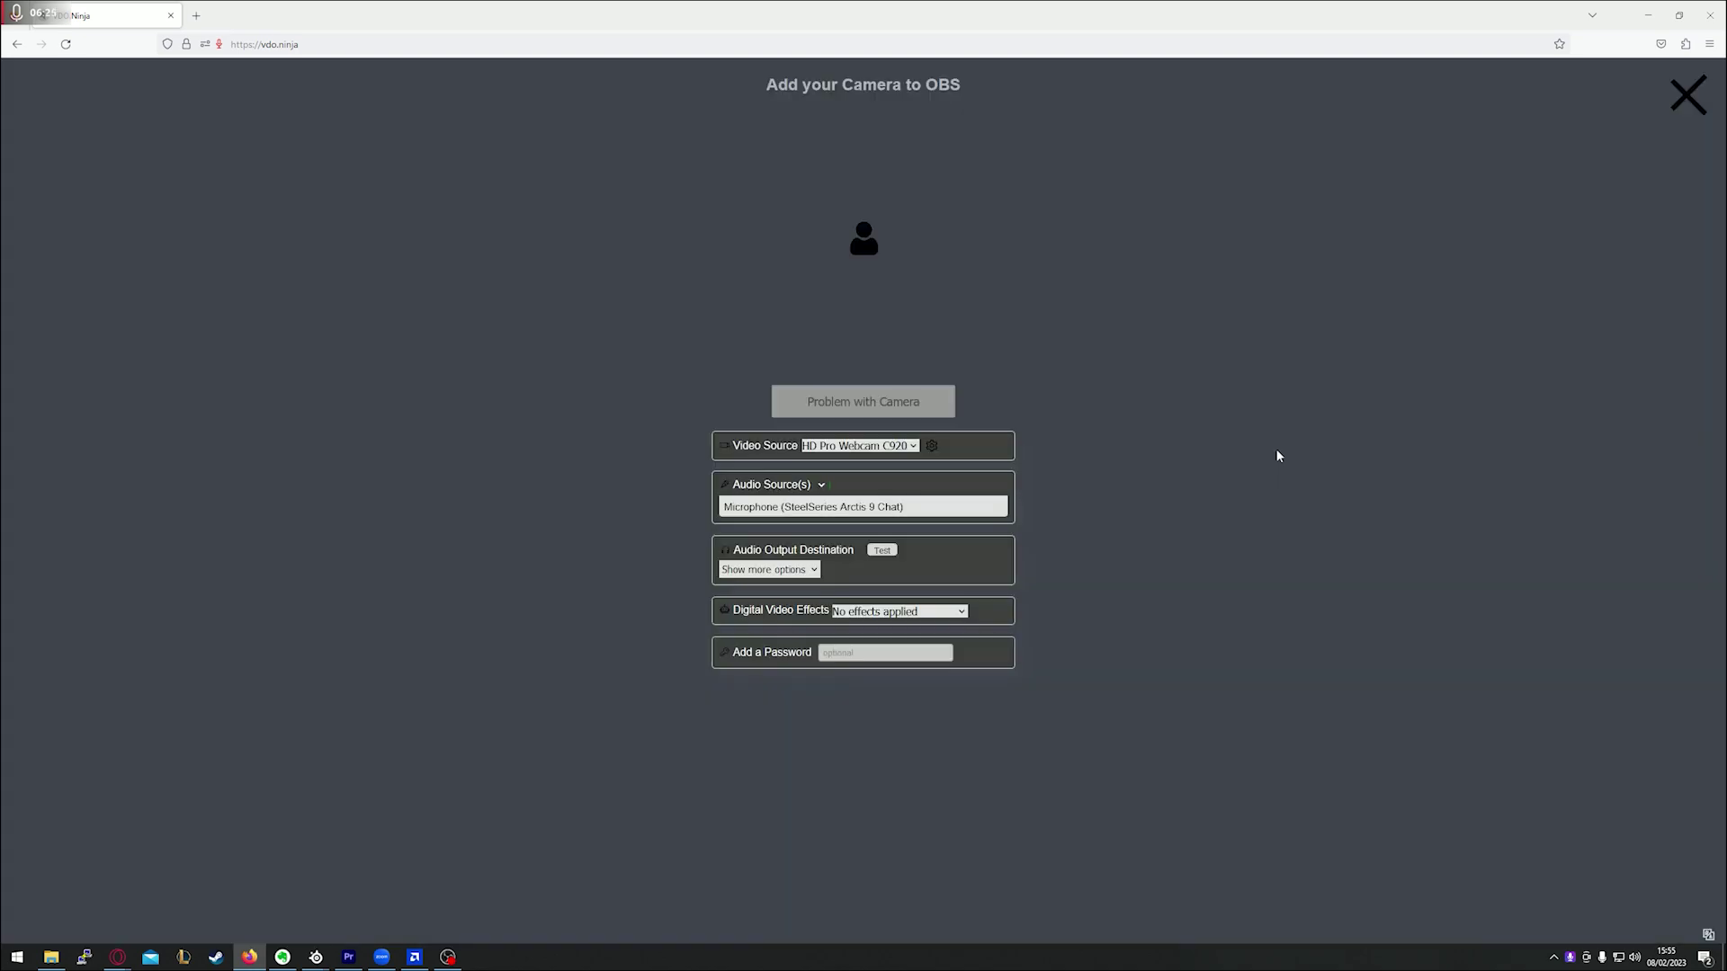
click(889, 447)
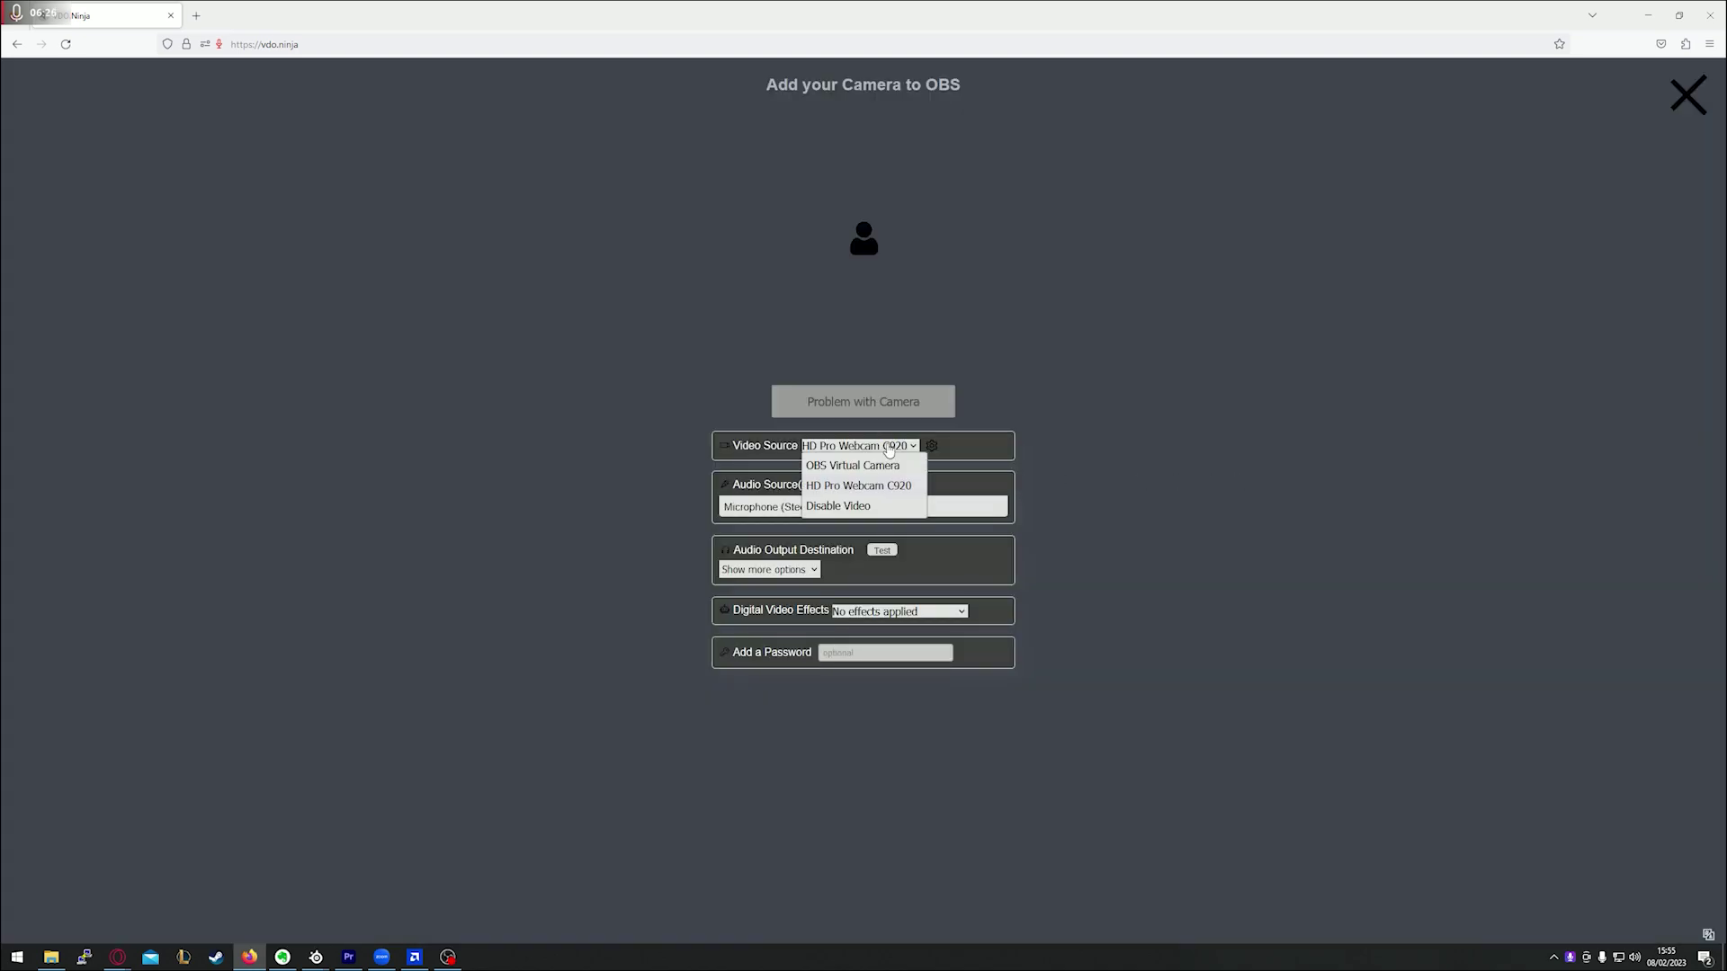
click(860, 469)
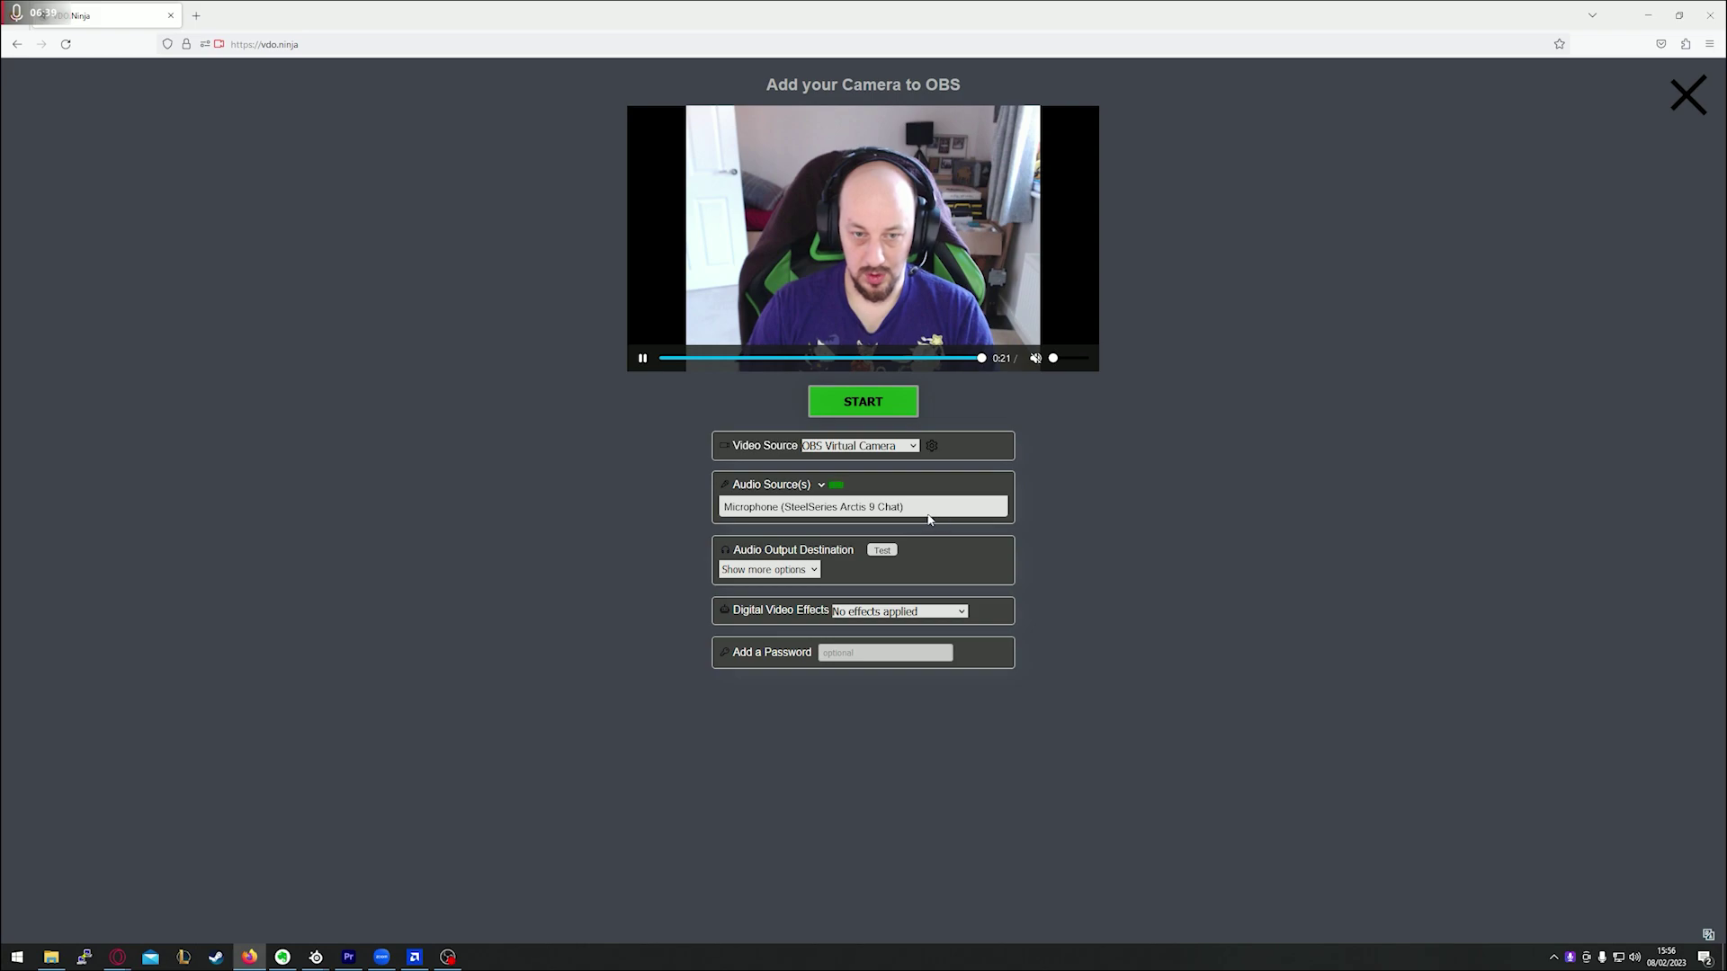
Step: Try the Blurred background effect, then switch to No effects applied
click(895, 617)
click(903, 653)
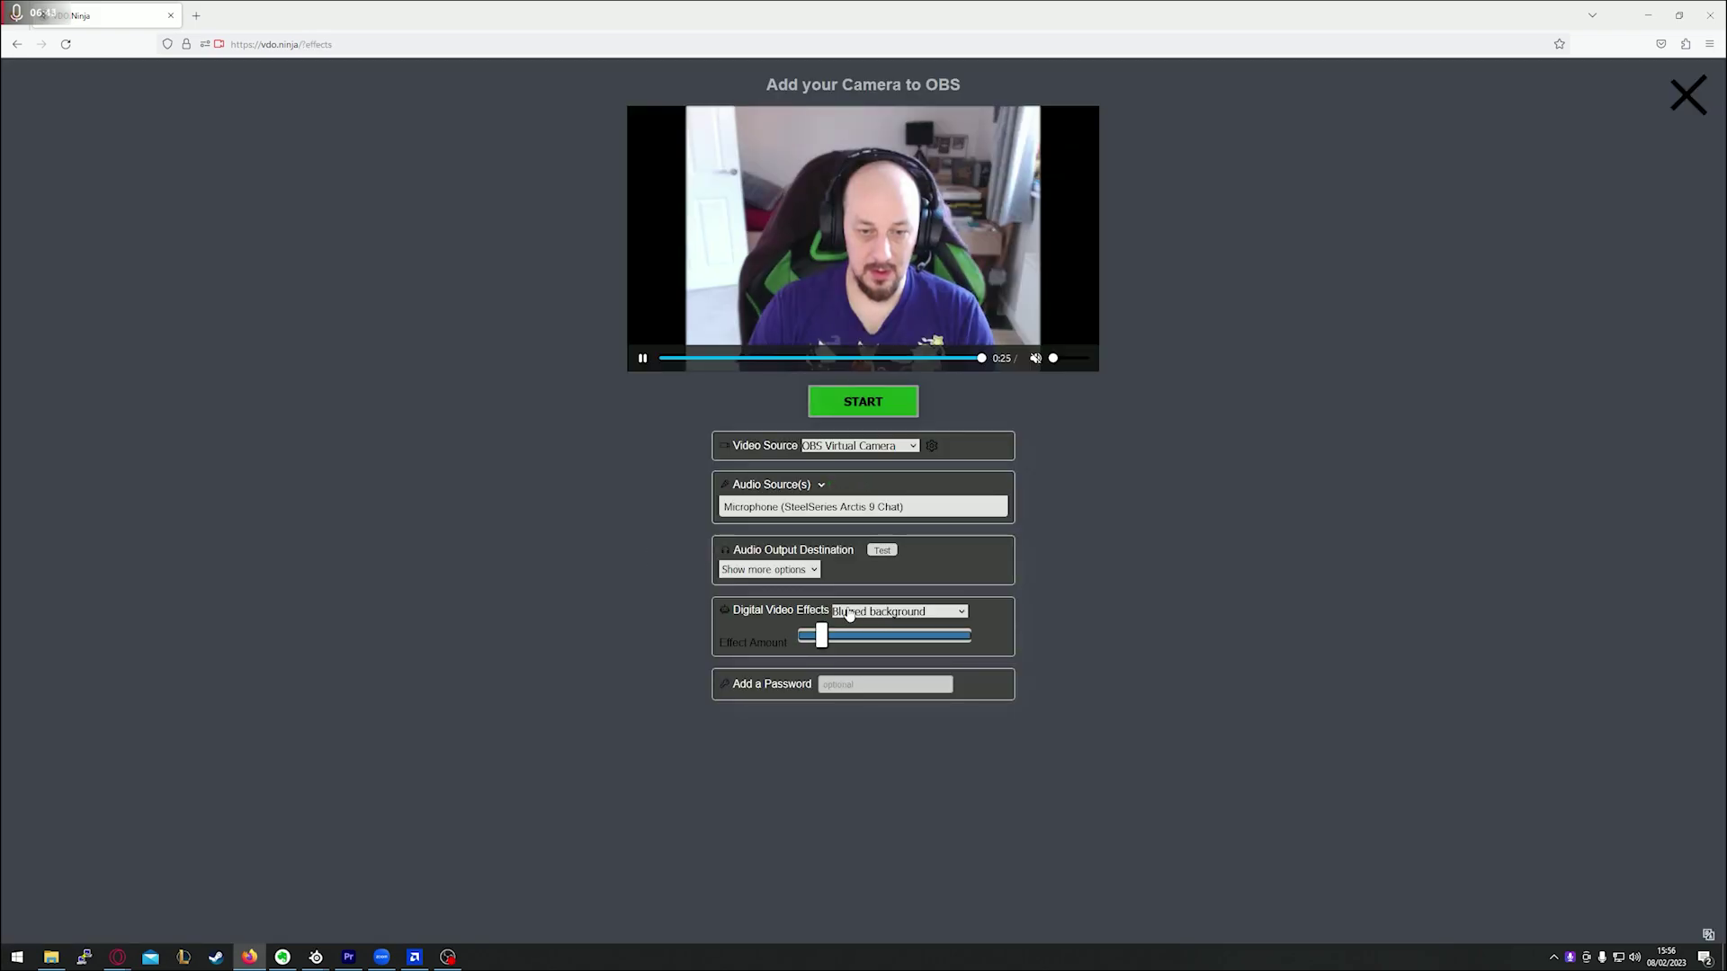
click(853, 638)
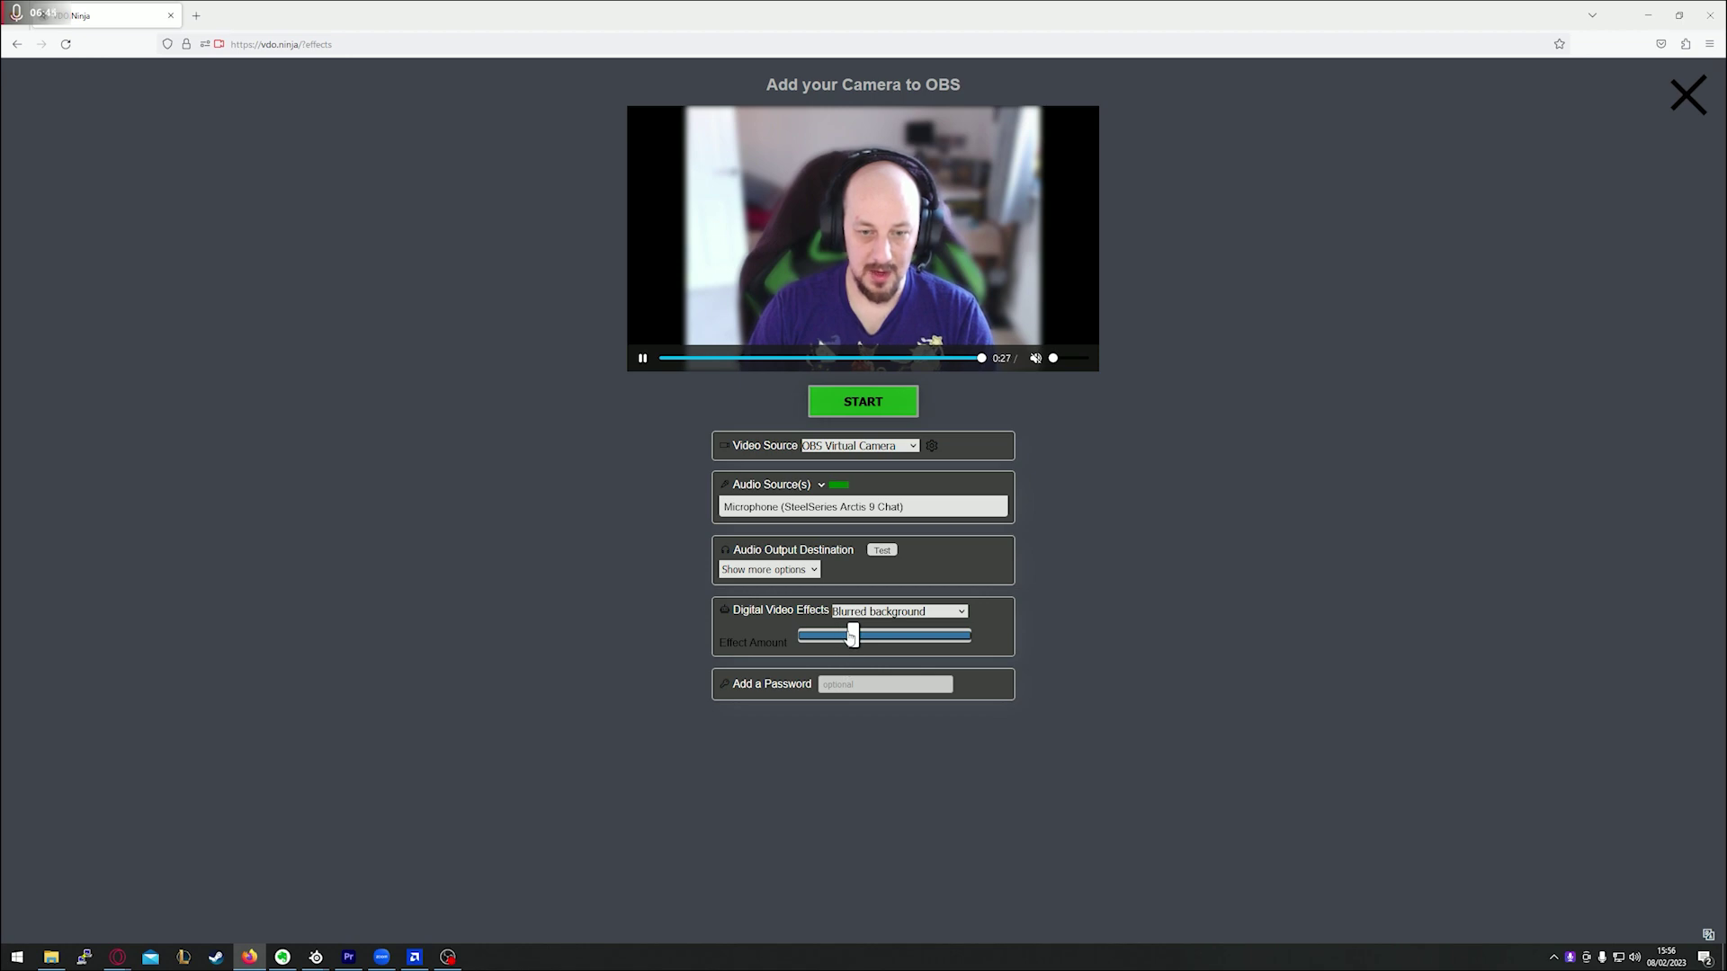
drag(853, 636, 805, 637)
click(933, 617)
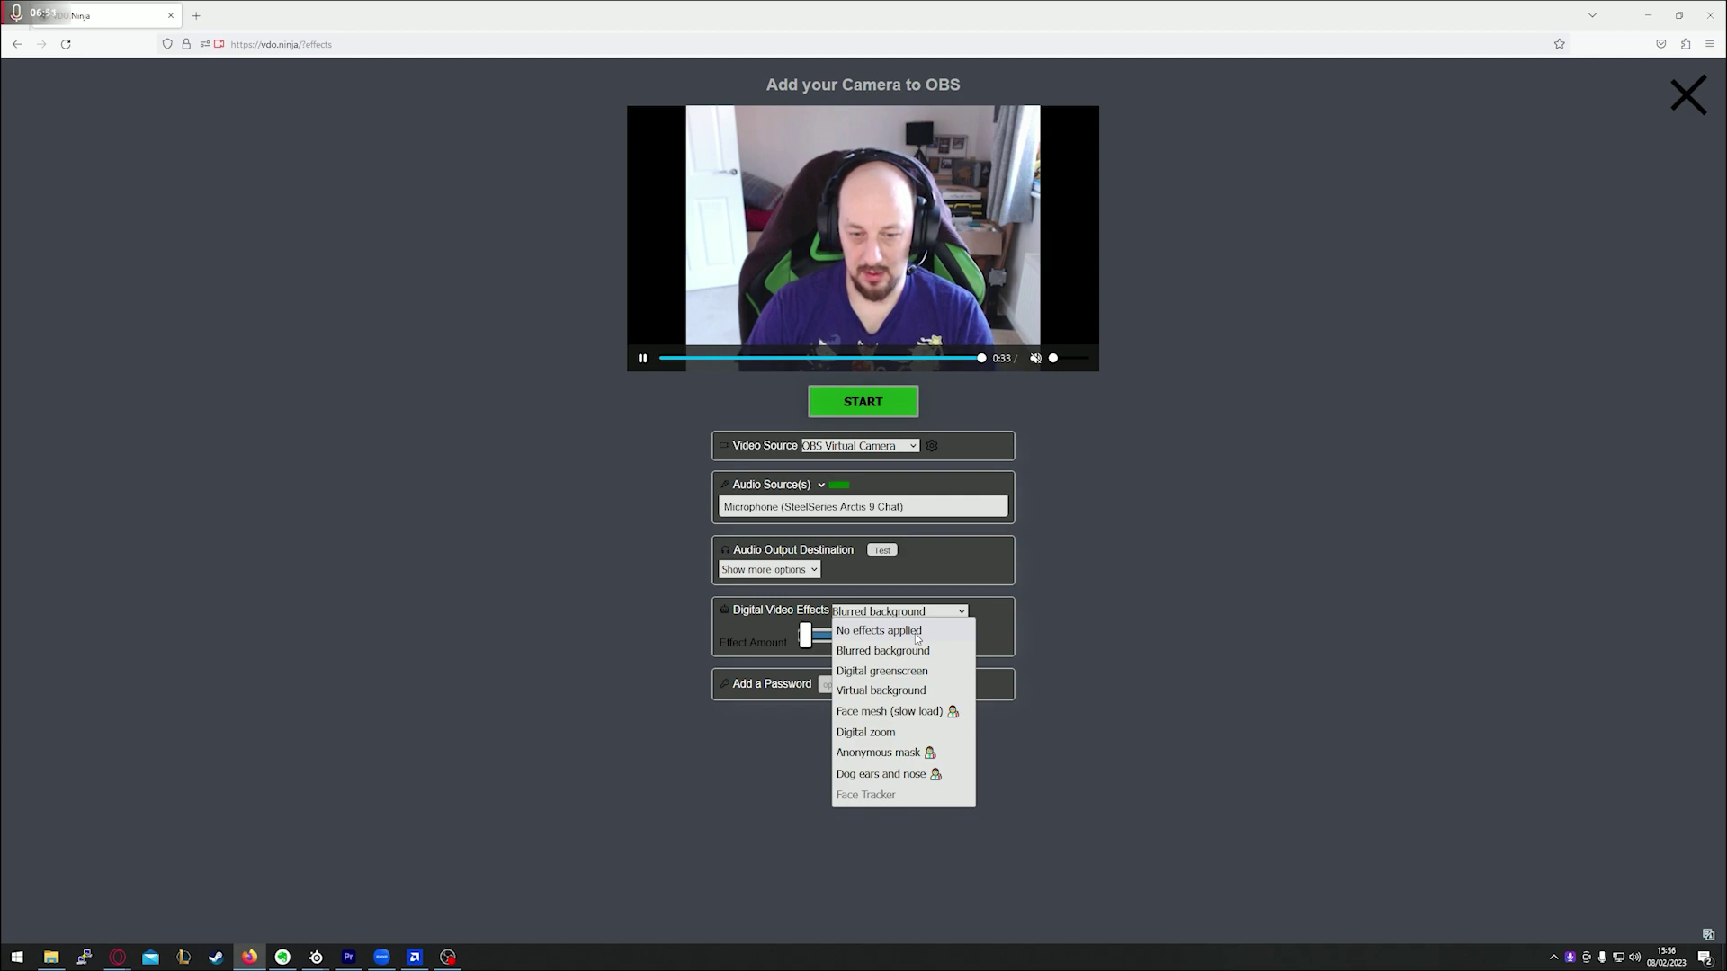
click(918, 630)
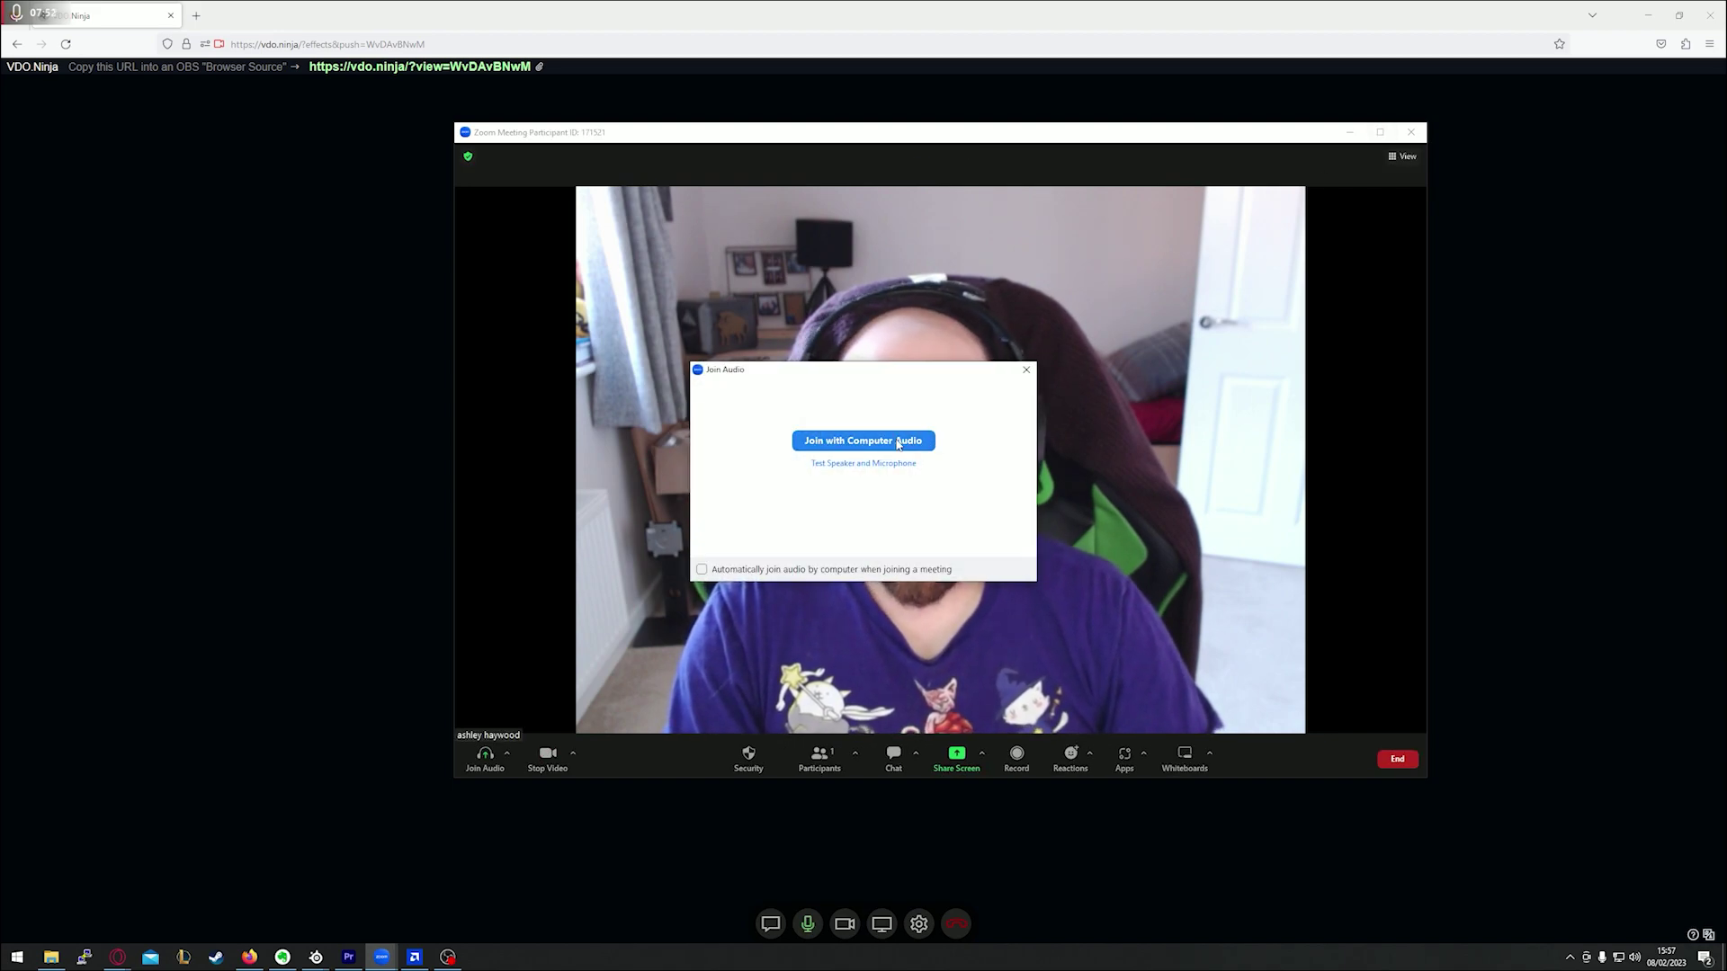
Step: Join the Zoom meeting with computer audio, stop video, and select OBS Virtual Camera as the camera
click(897, 443)
click(1379, 133)
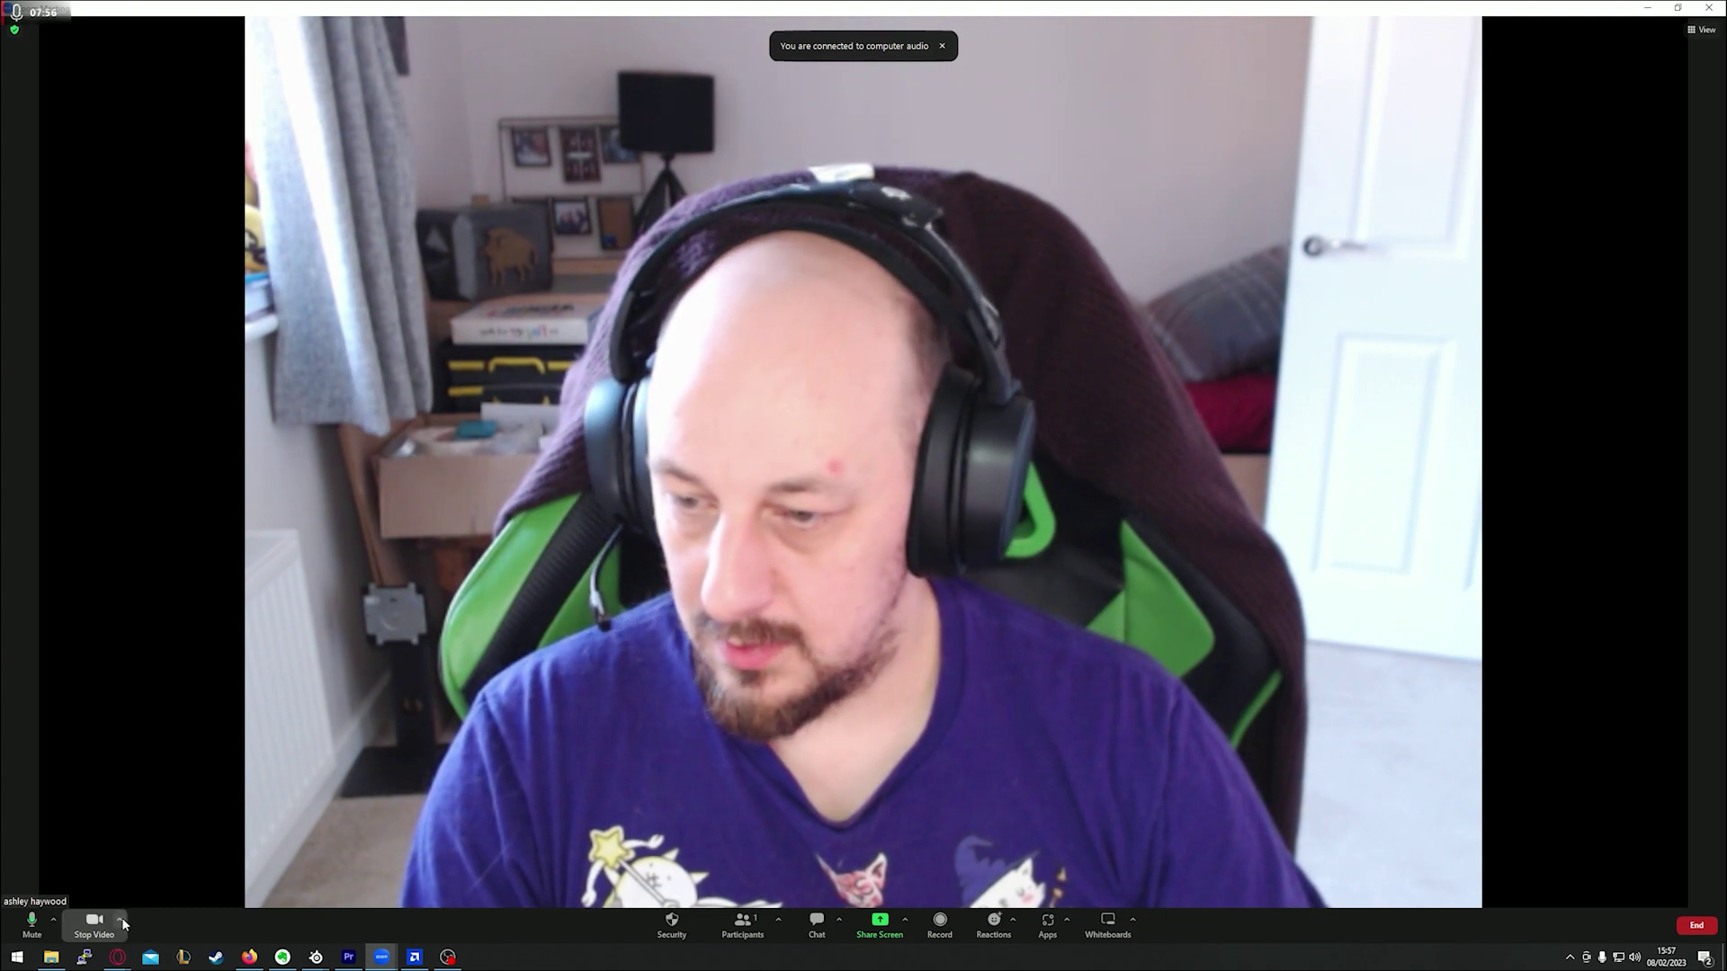
click(120, 920)
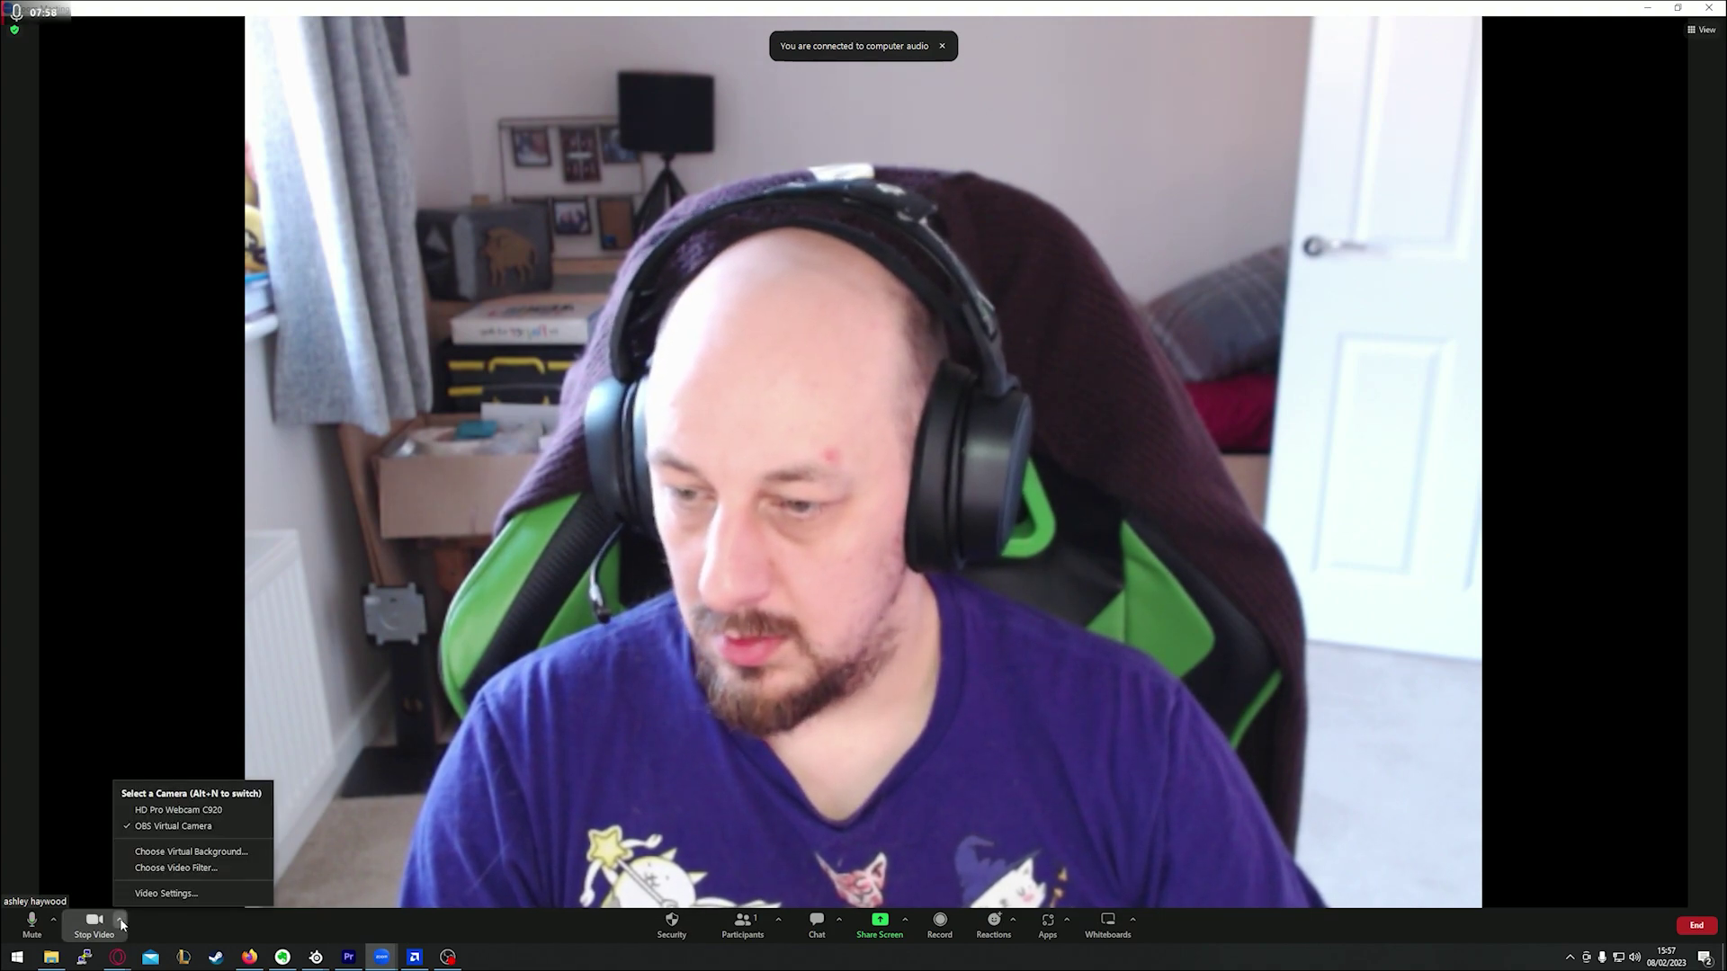
click(188, 811)
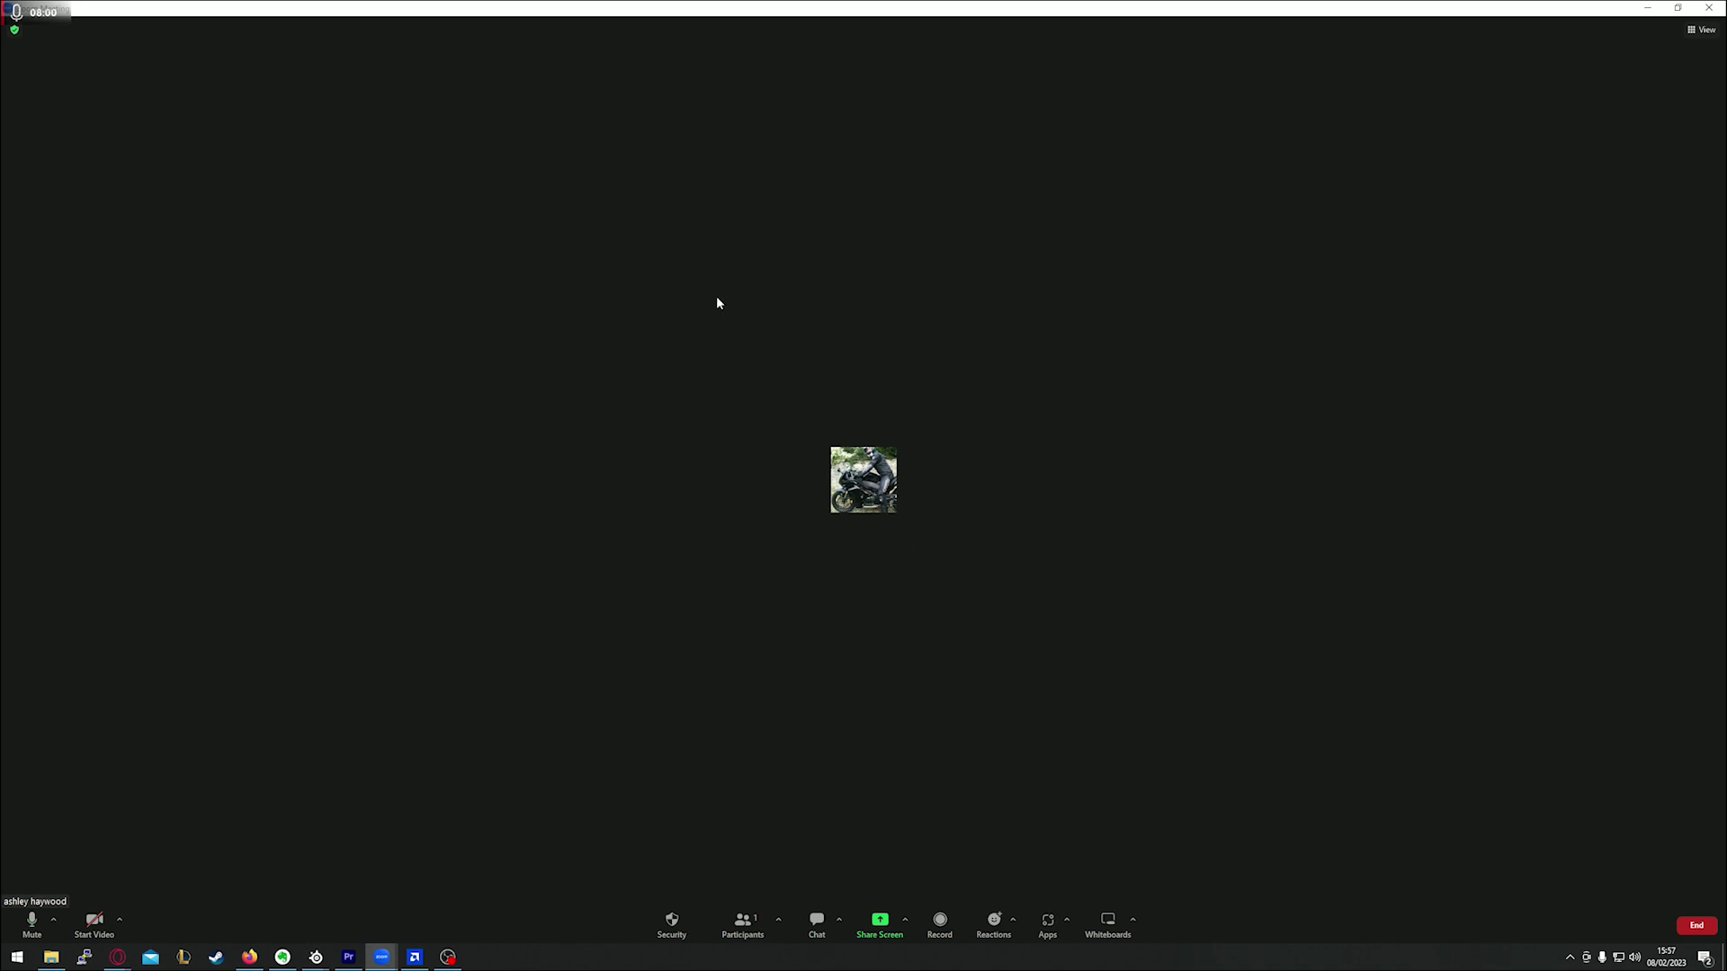
click(121, 924)
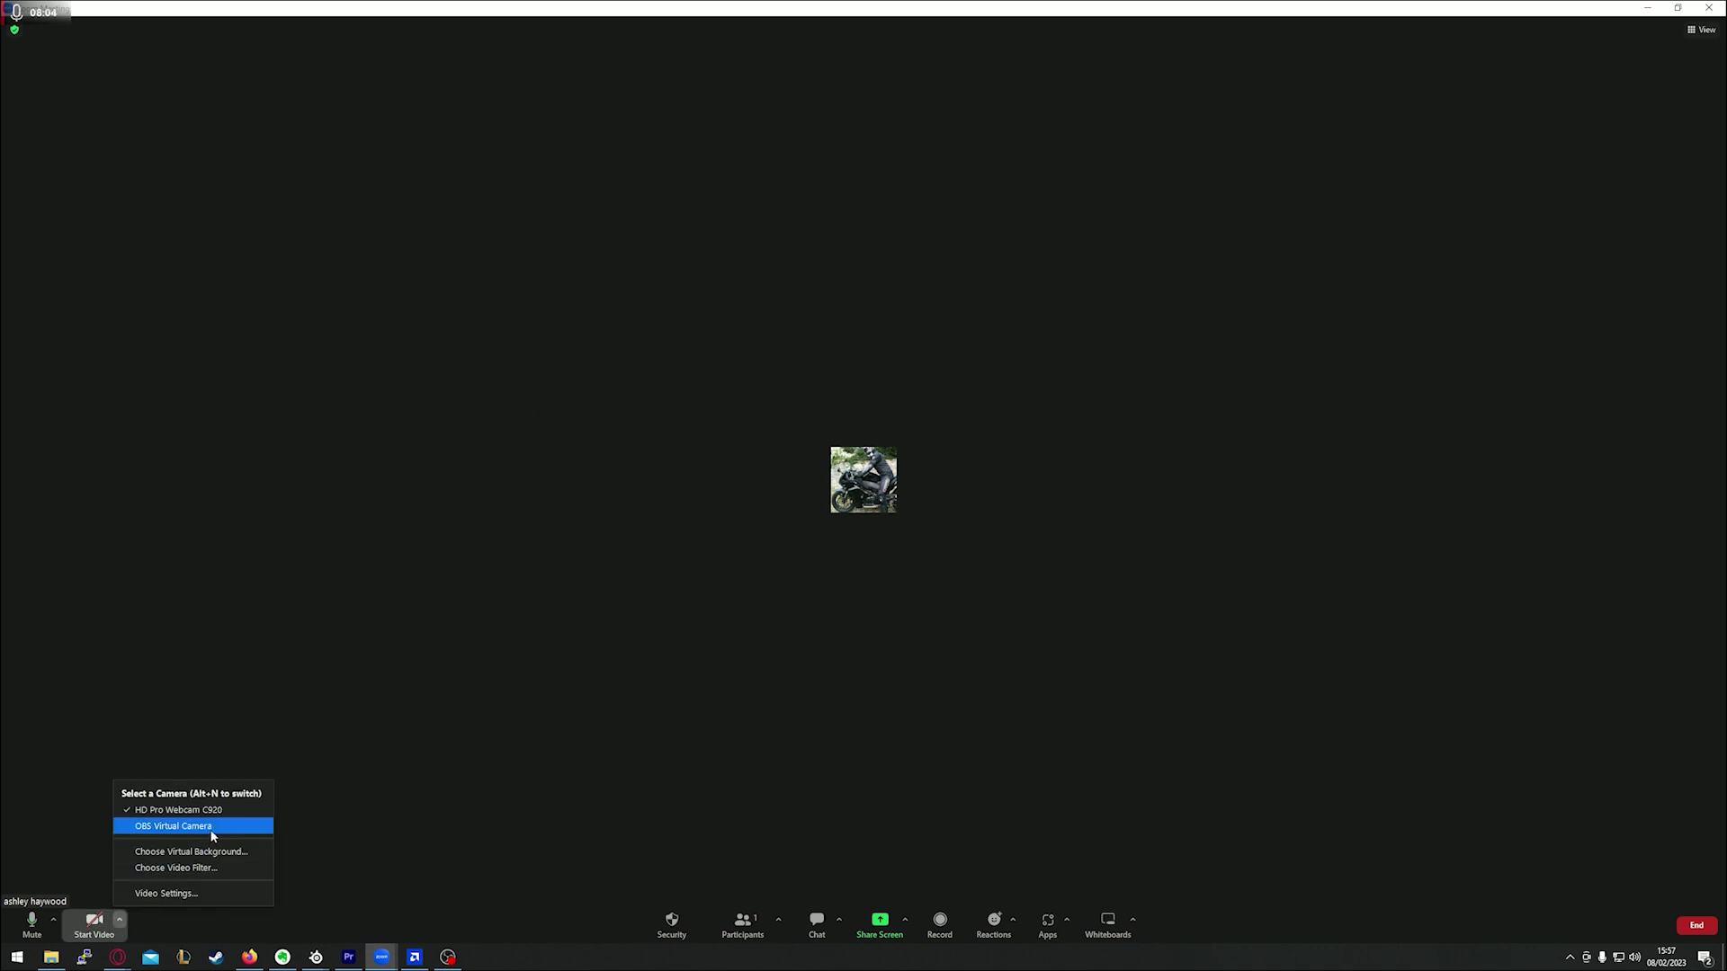
click(219, 826)
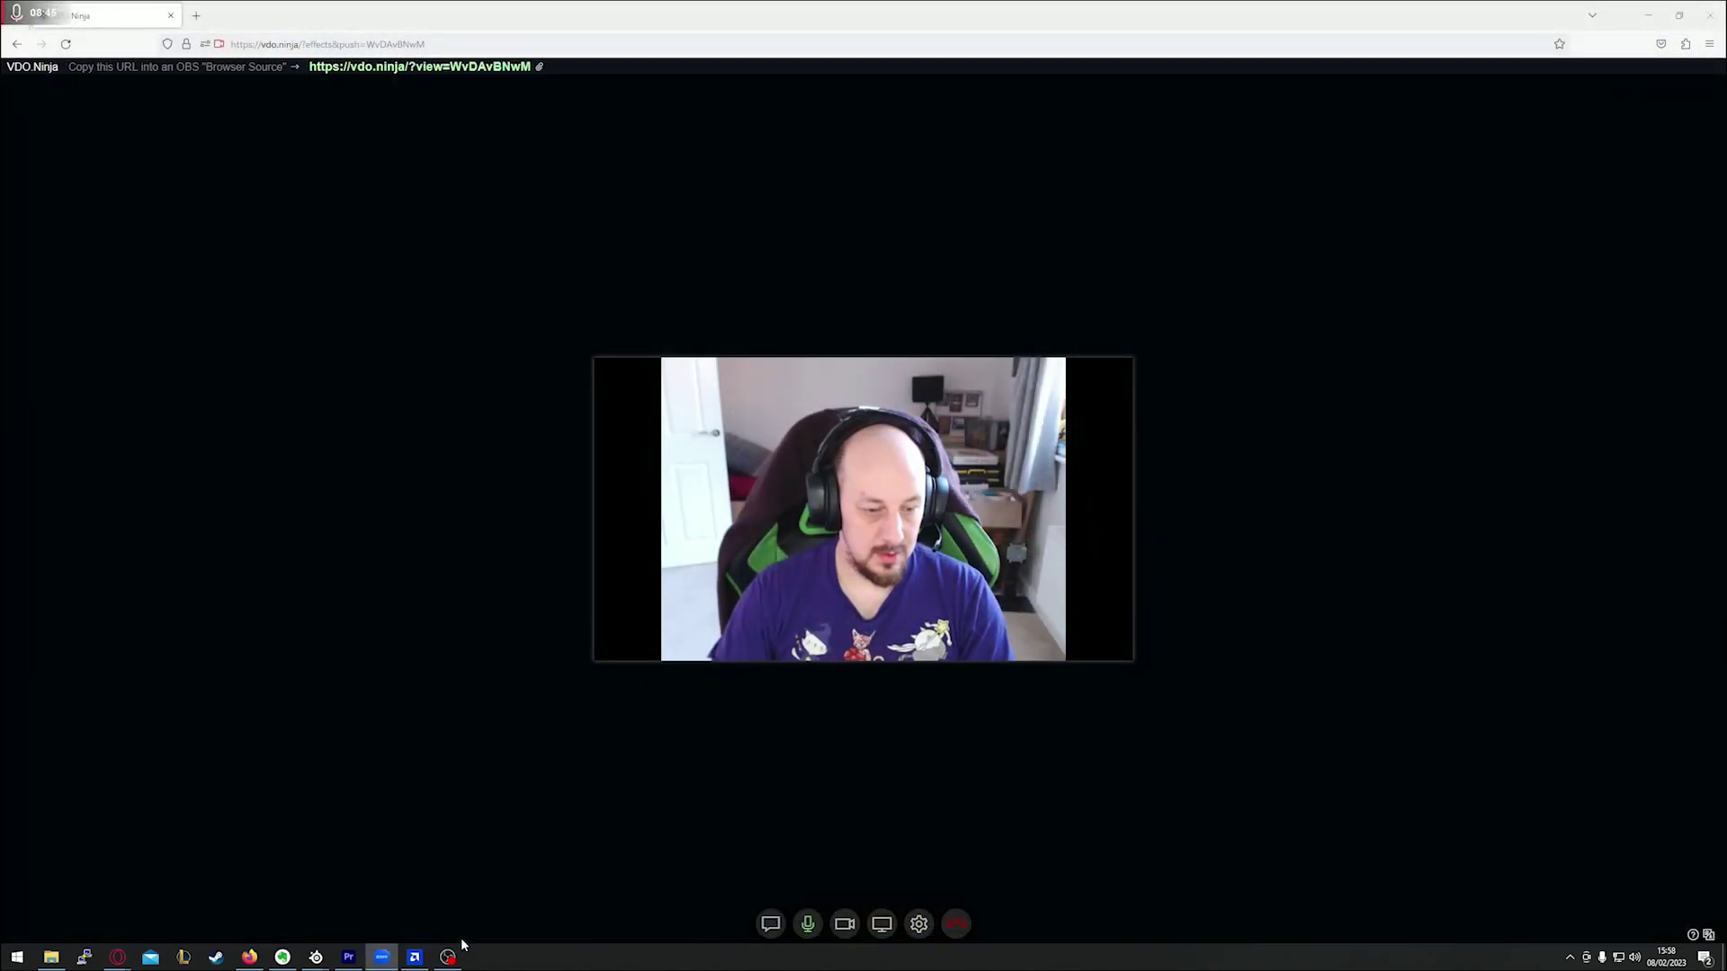
Step: Bring OBS to the front and look through the add-source menu without adding anything
click(445, 958)
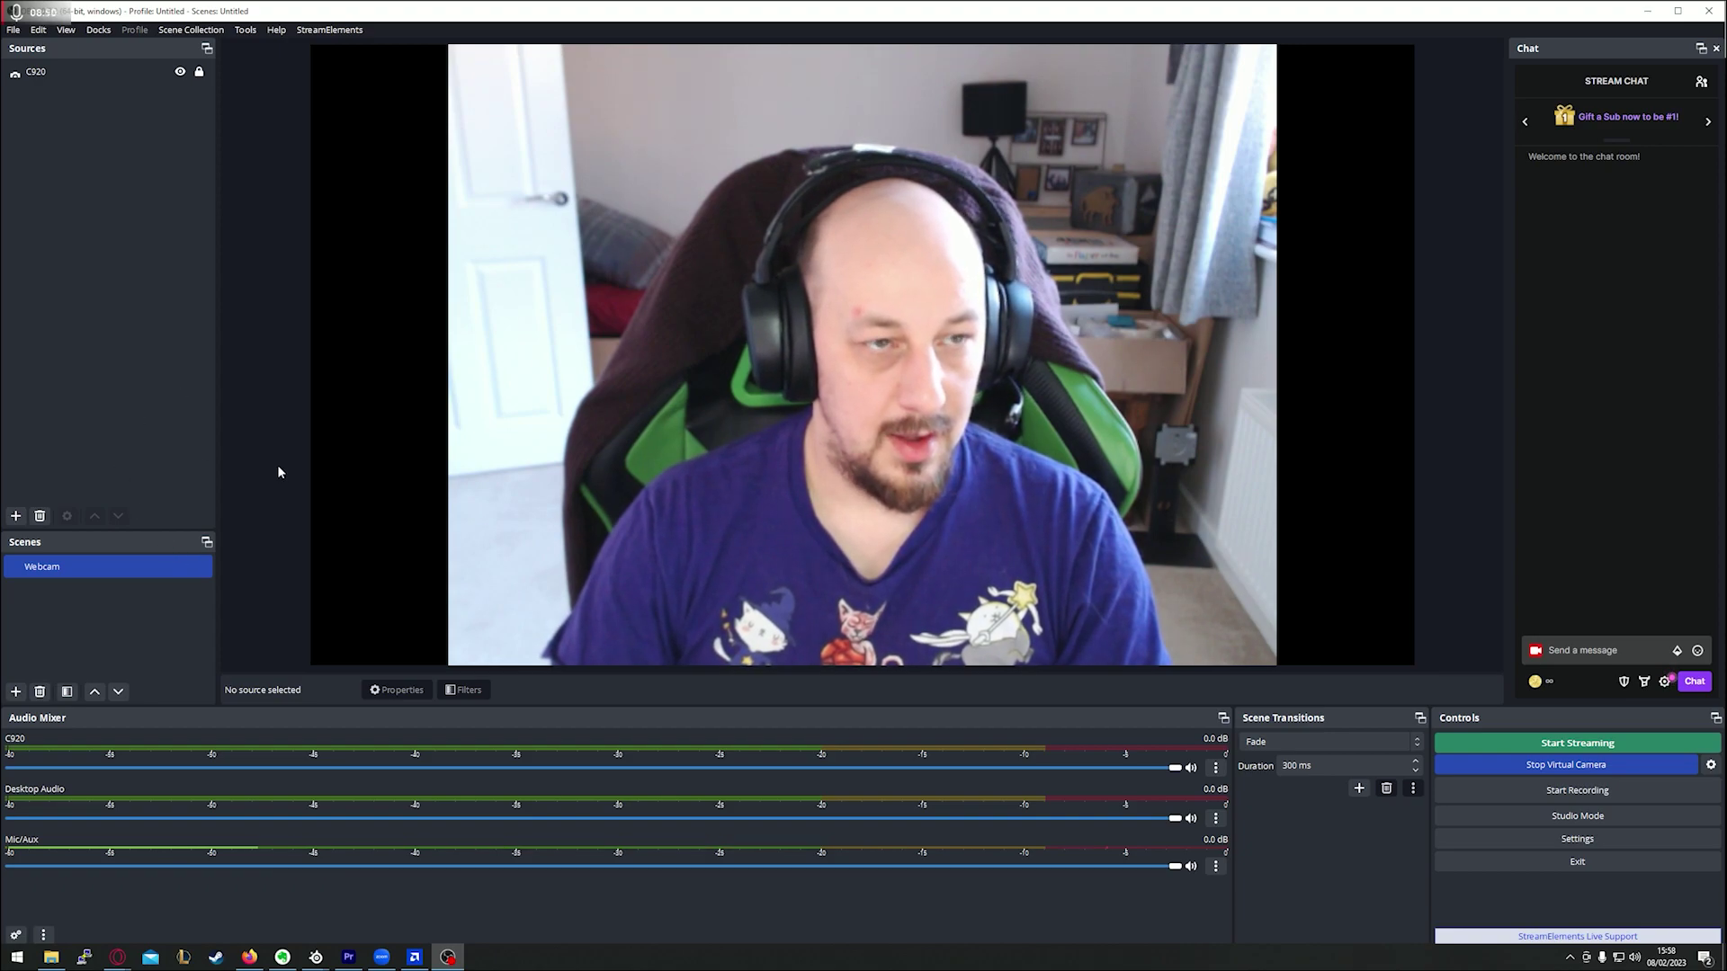
right_click(146, 263)
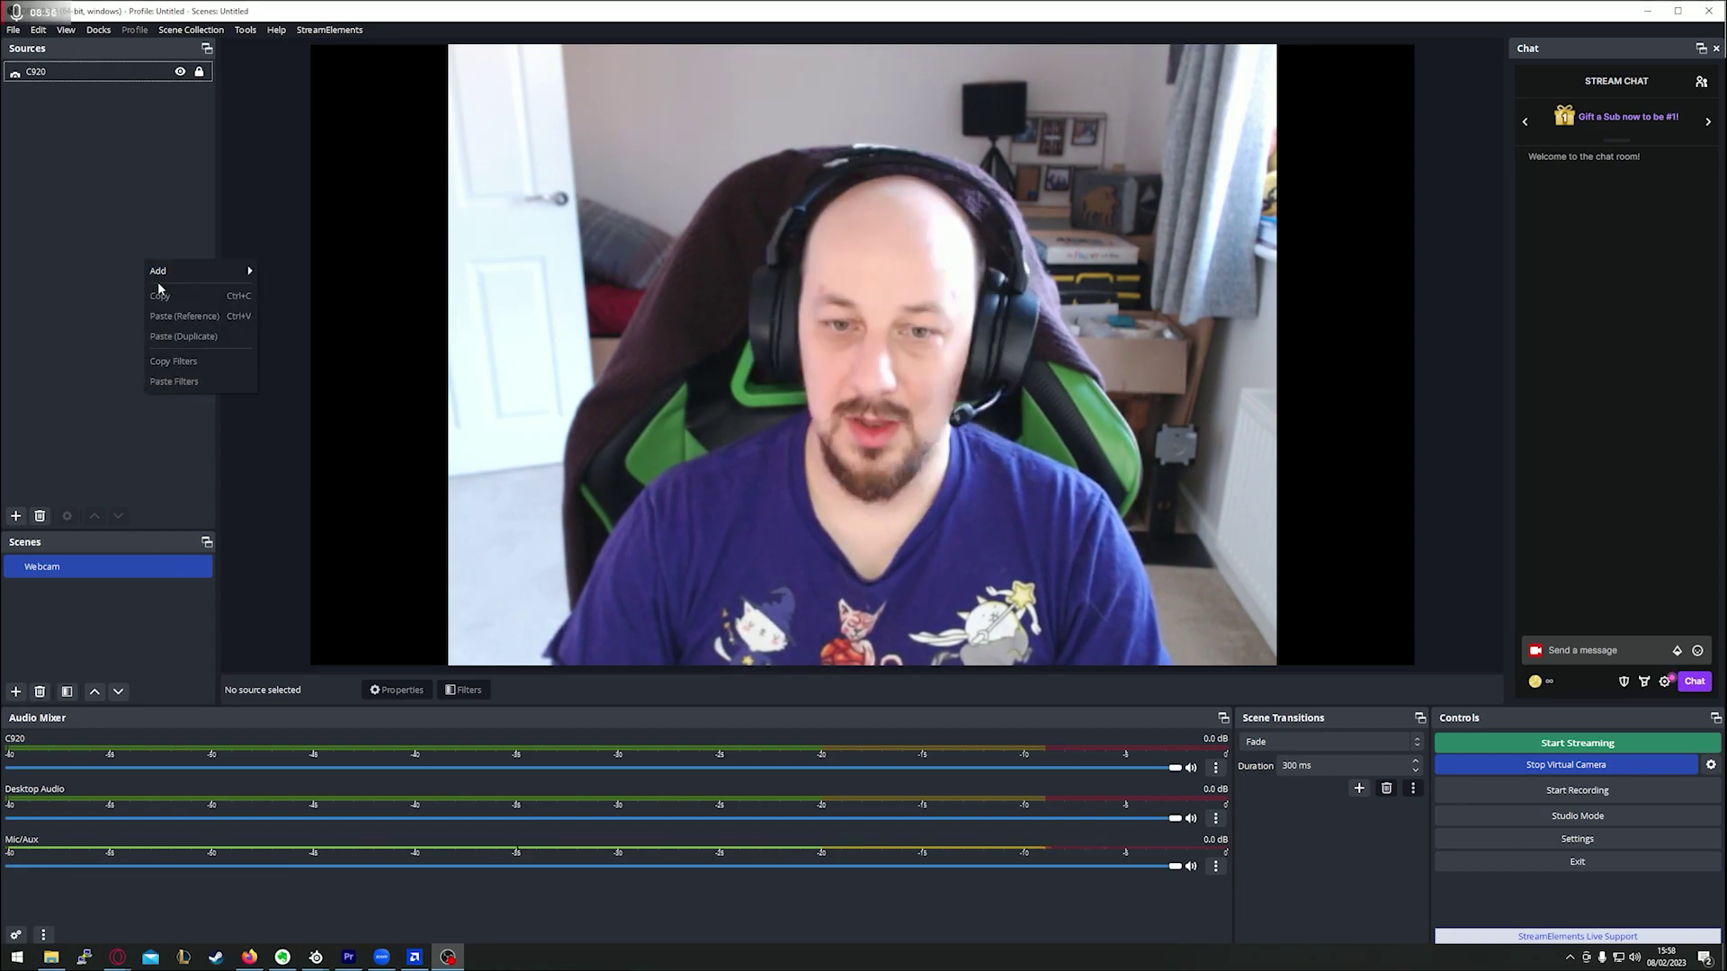
right_click(72, 161)
mouse_move(126, 172)
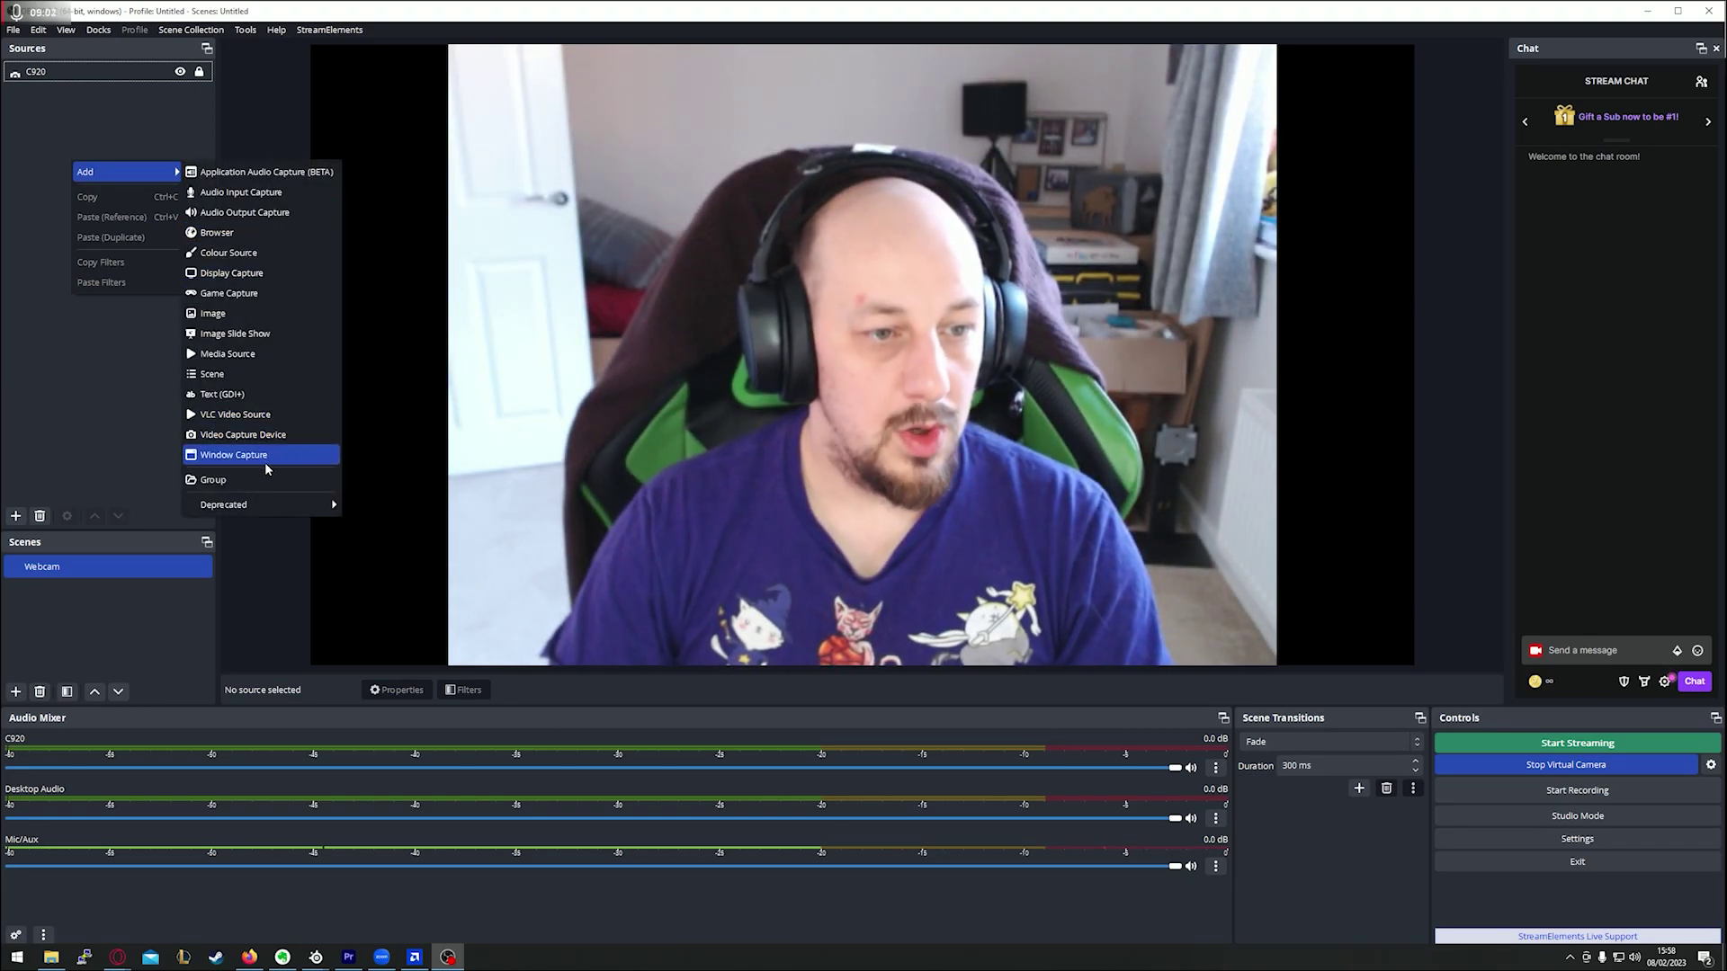
click(27, 419)
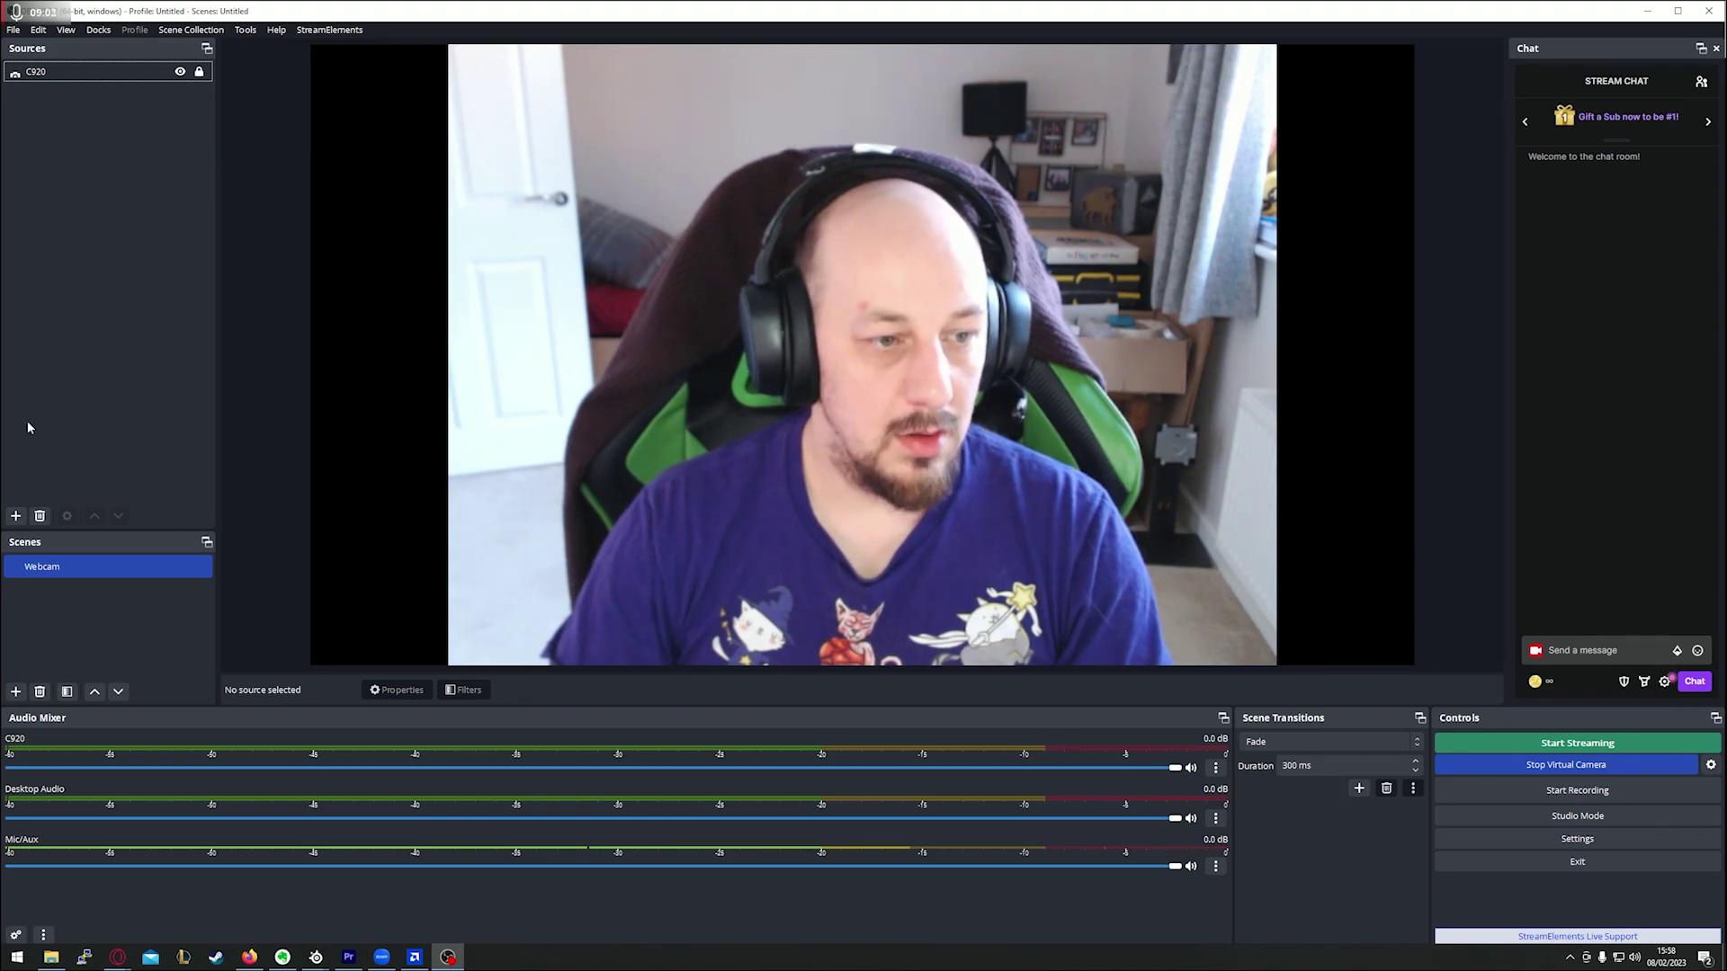
Step: Create a new scene named 'Group Chat'
click(17, 692)
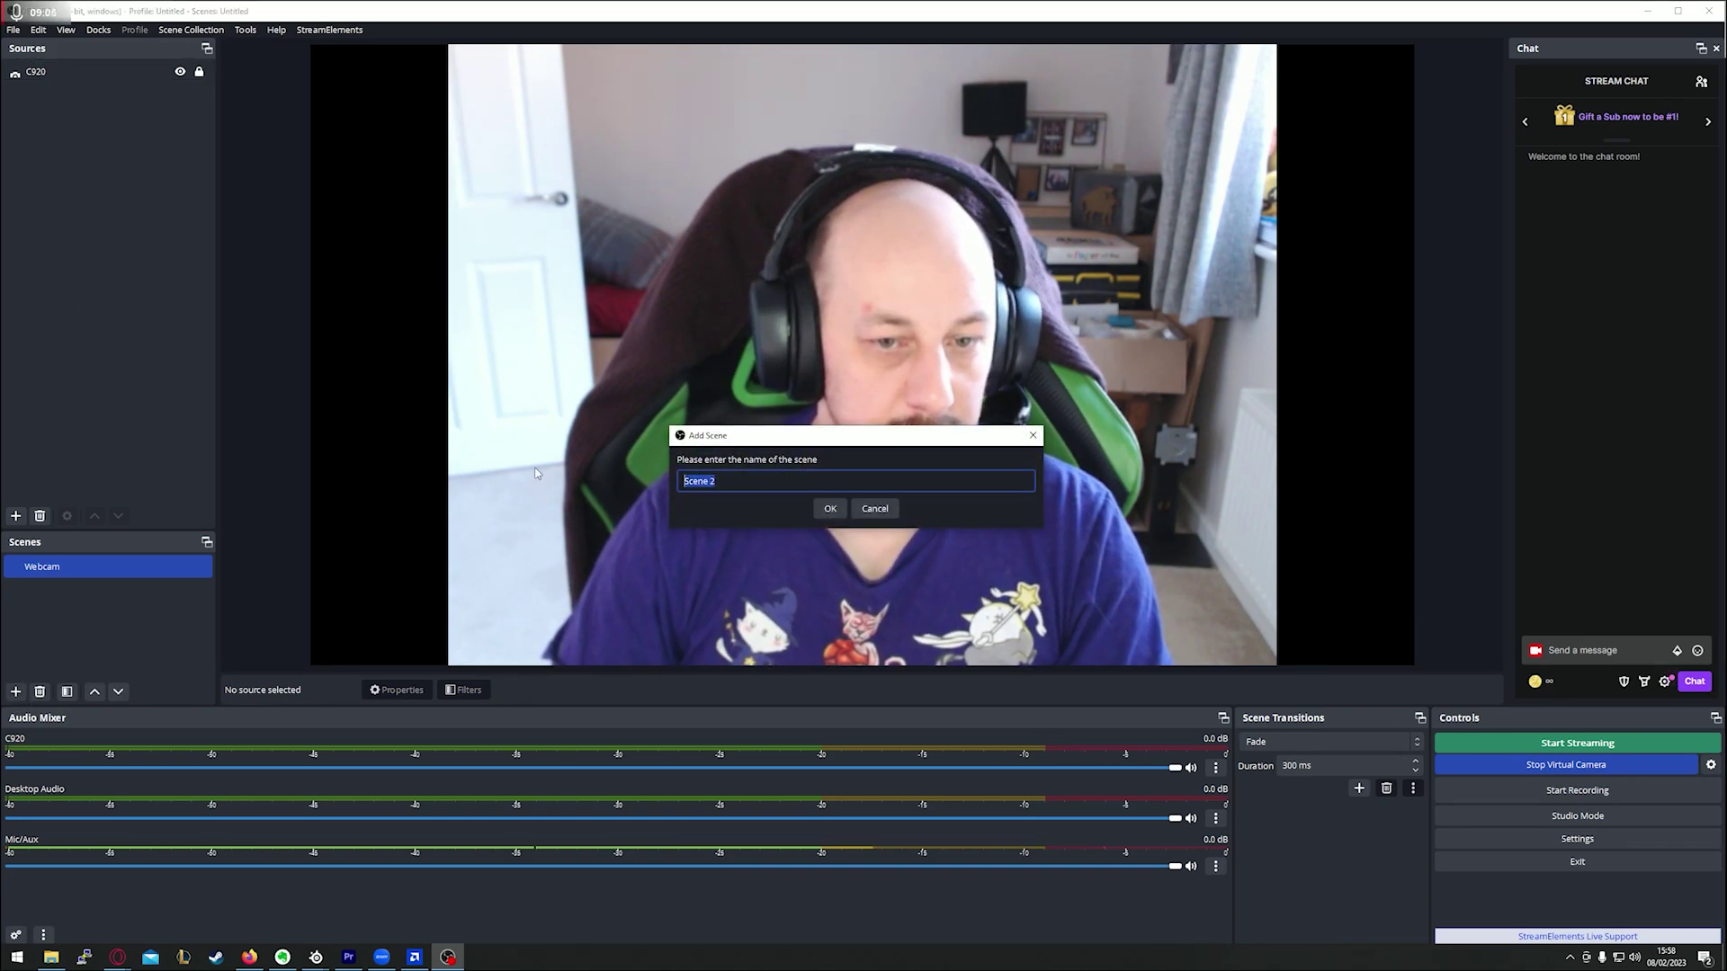
text(Z)
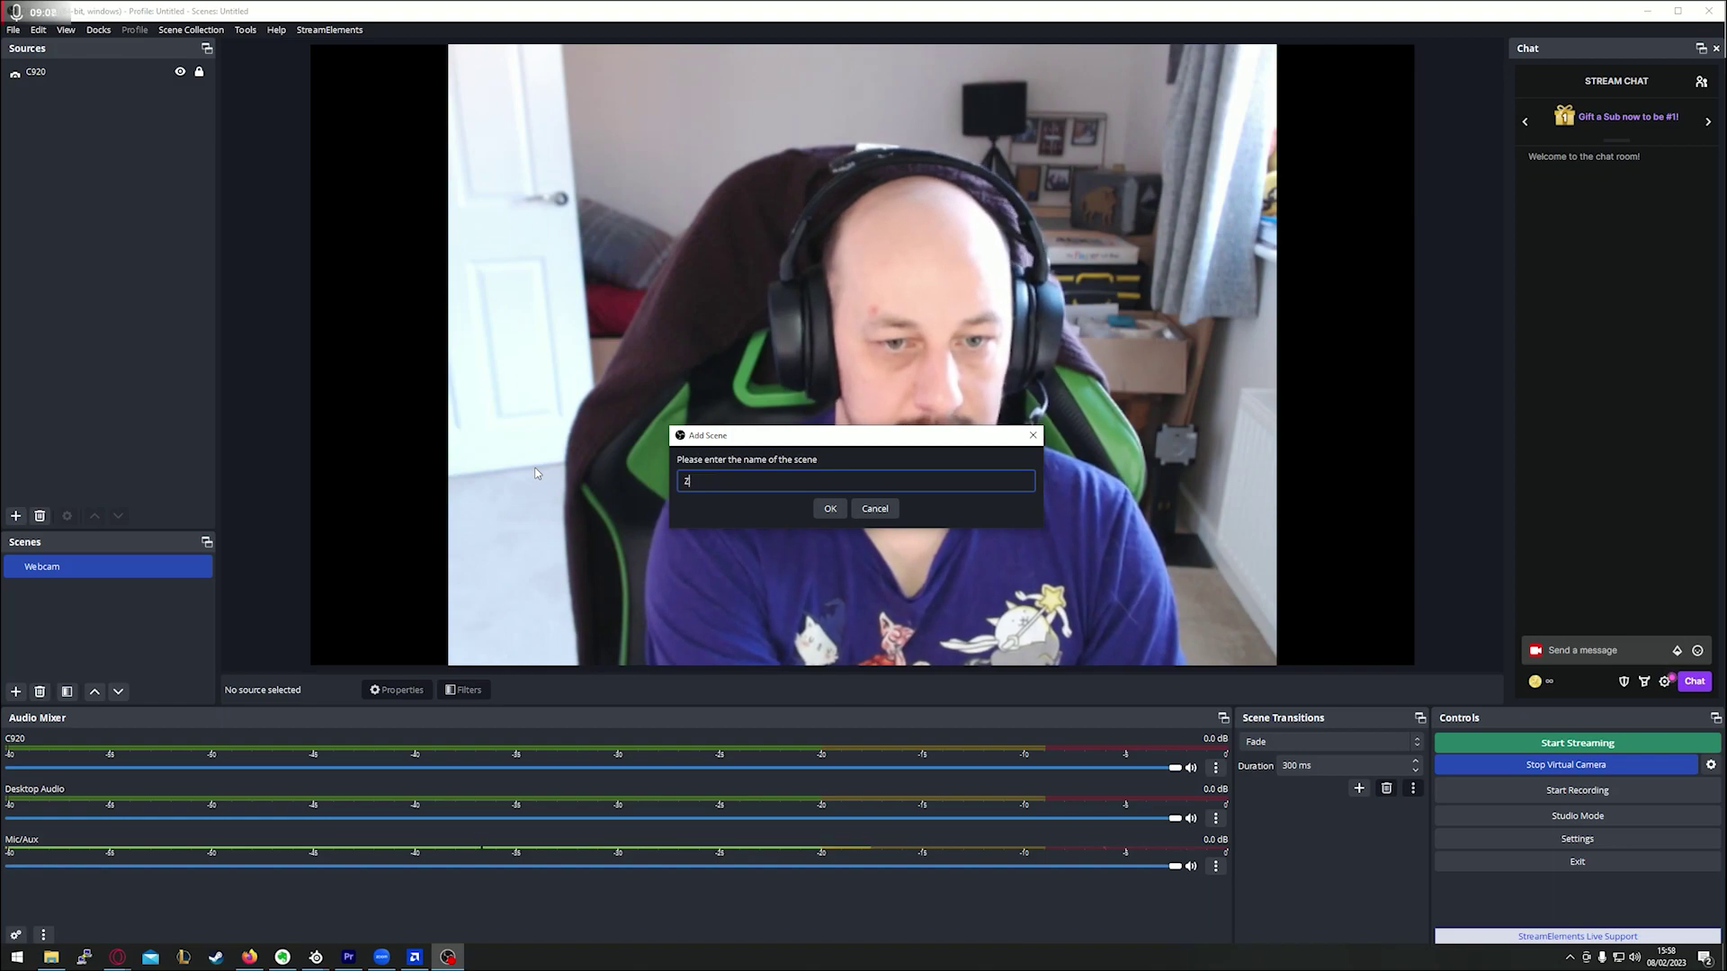
key(BackSpace)
text(Group)
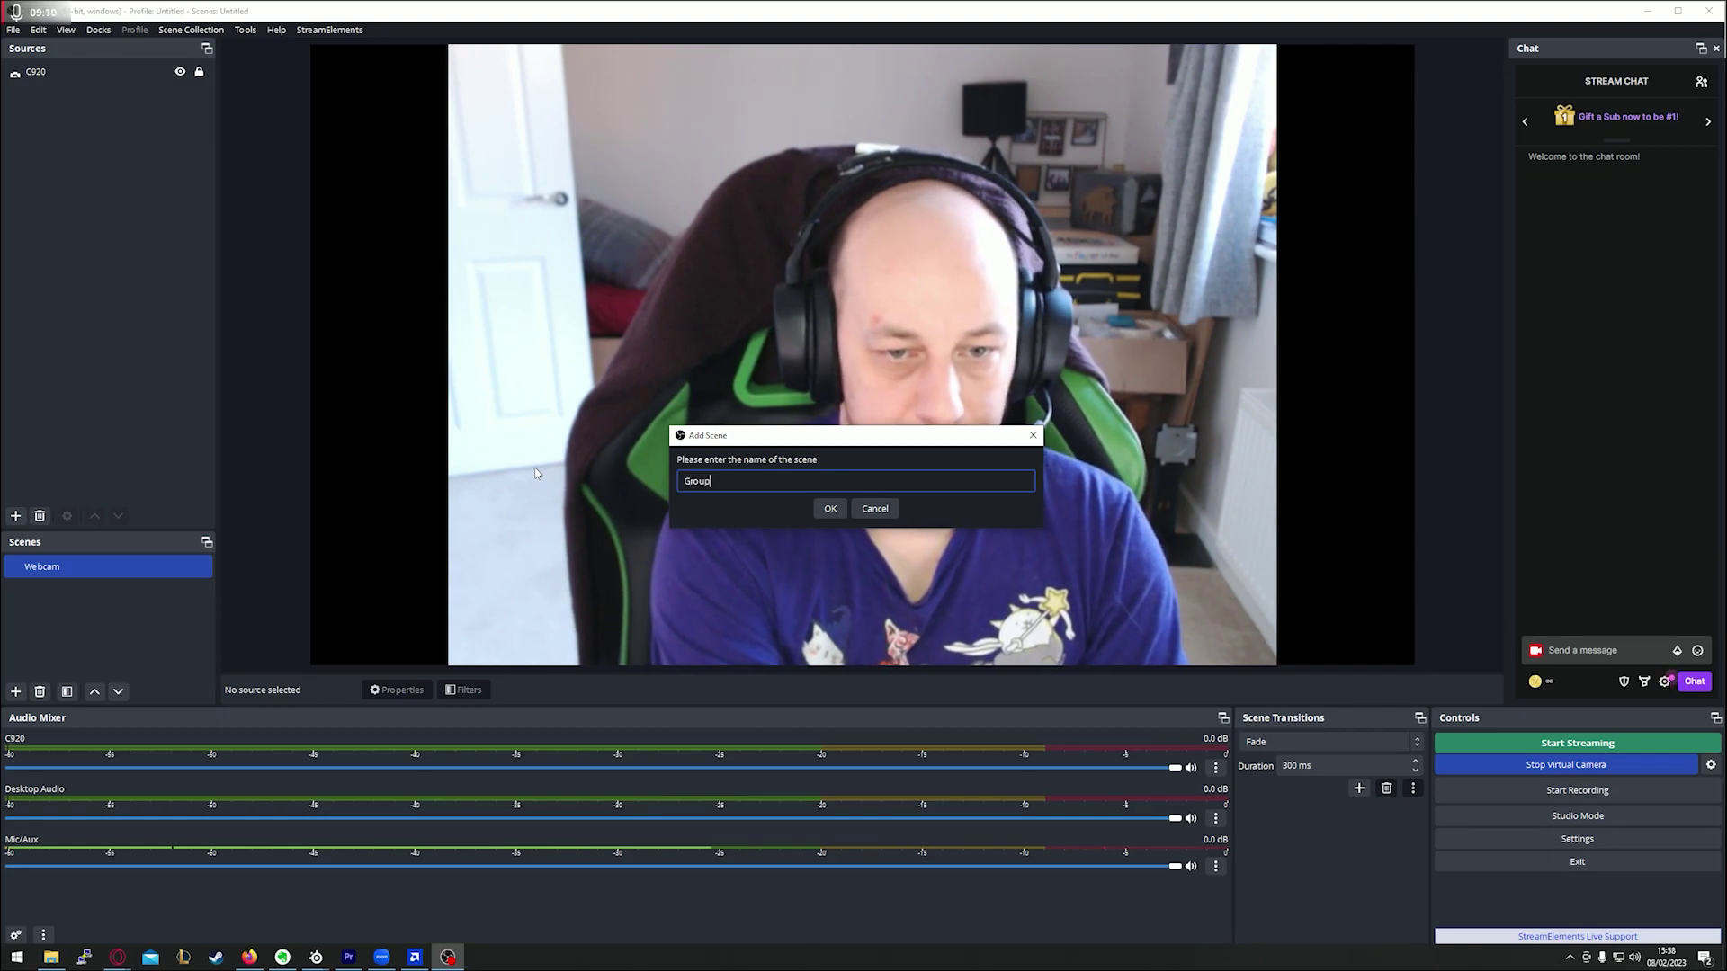
text( Chat)
key(Return)
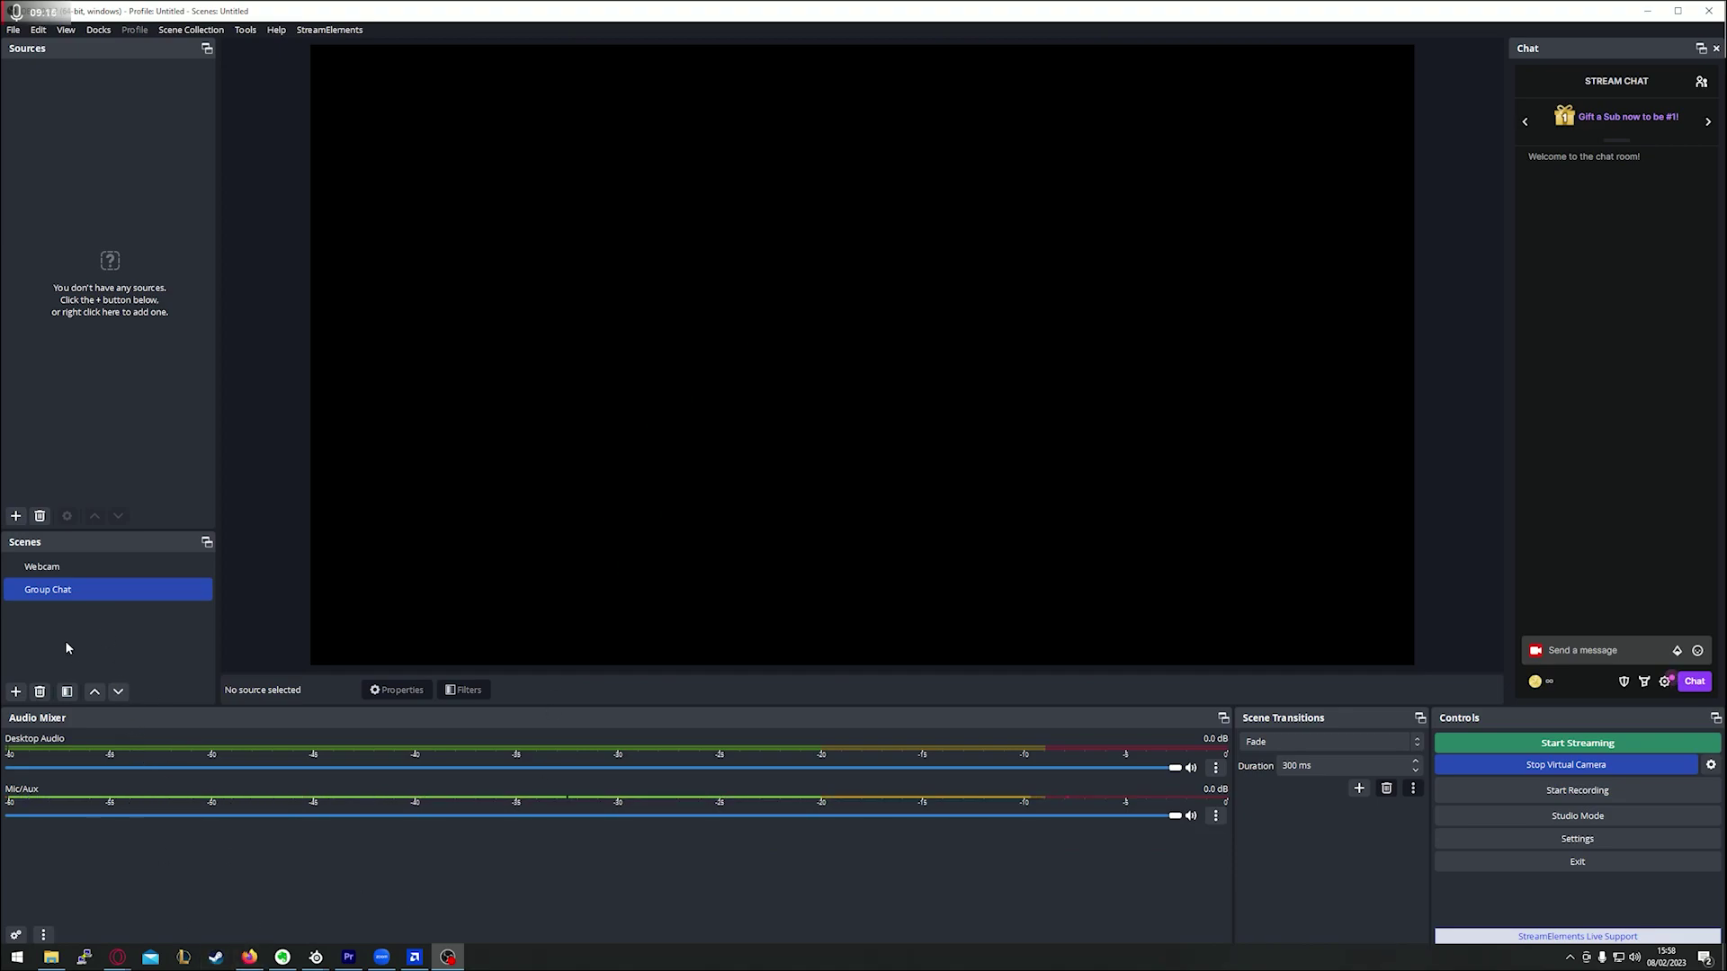
Step: Add a Browser source named 'AshVdo' to the Group Chat scene
click(250, 957)
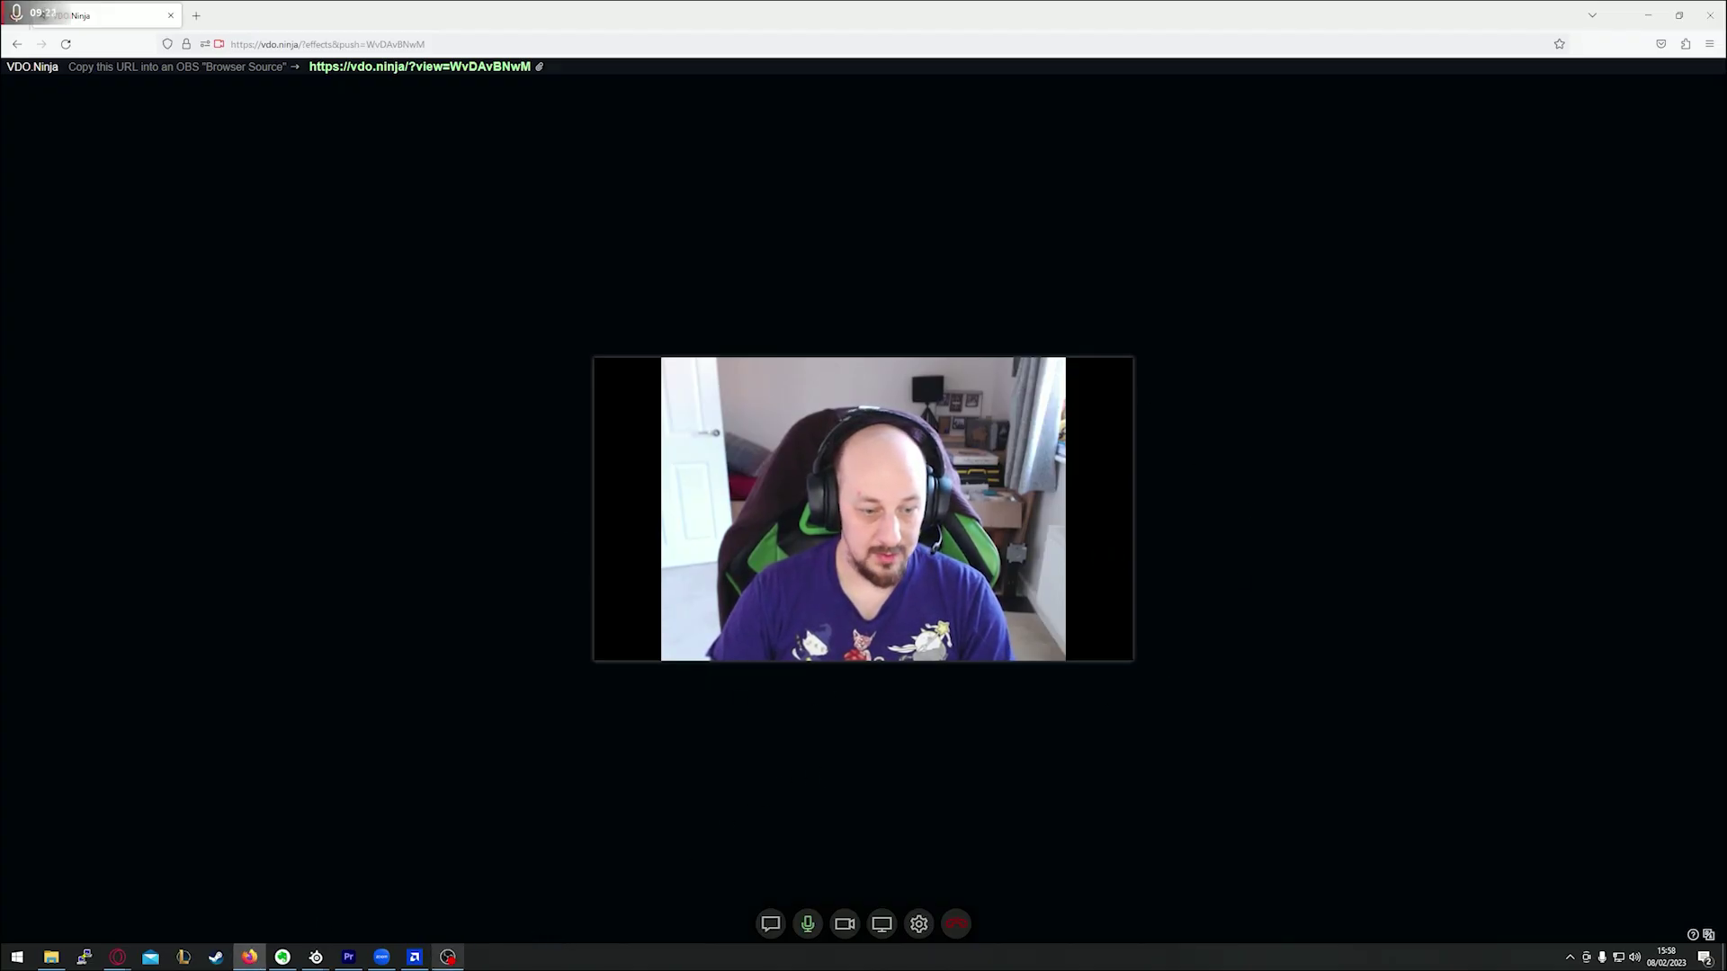
click(455, 962)
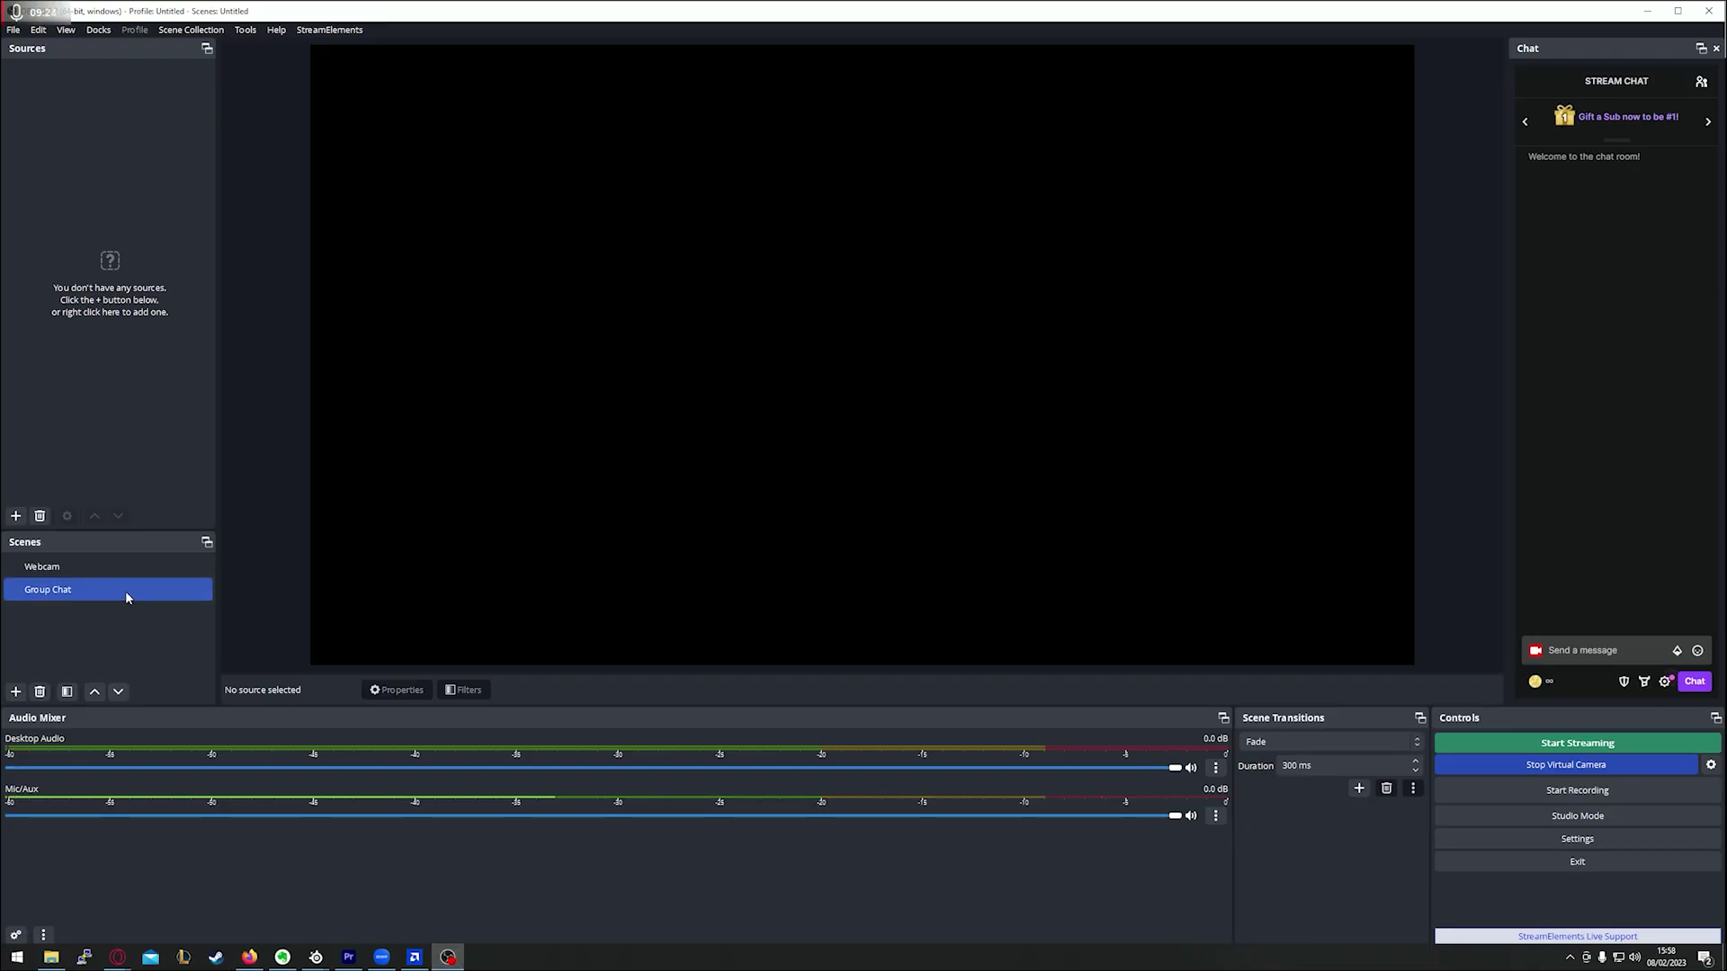
right_click(104, 81)
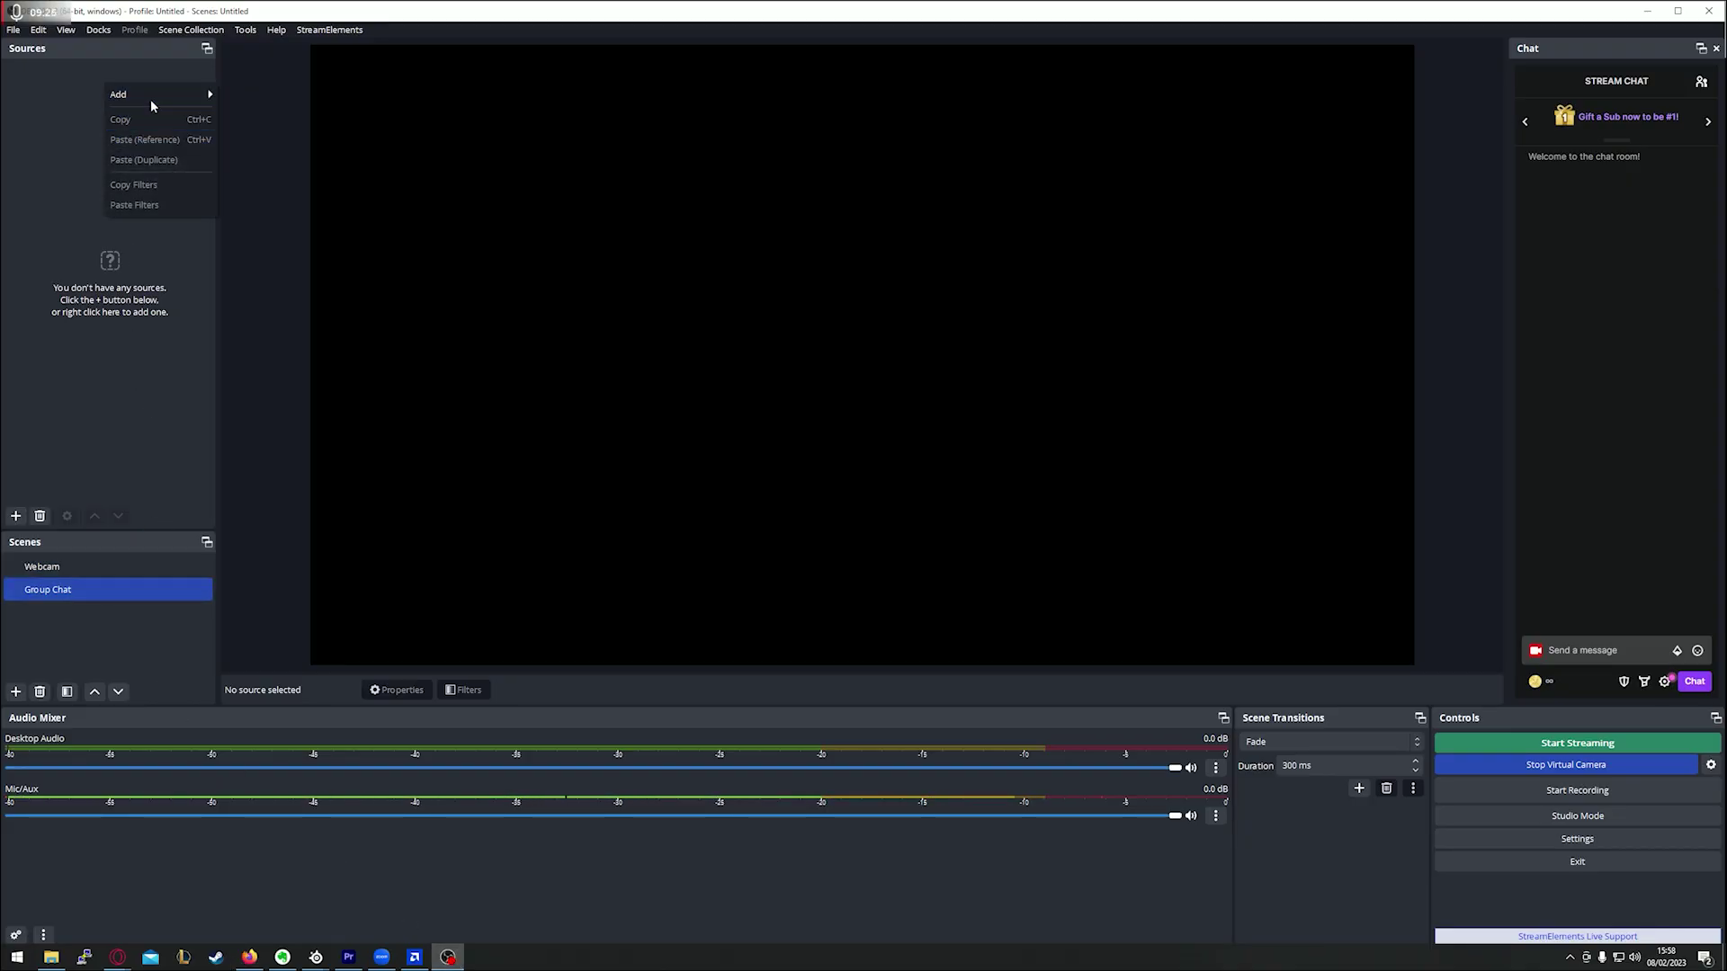
mouse_move(153, 99)
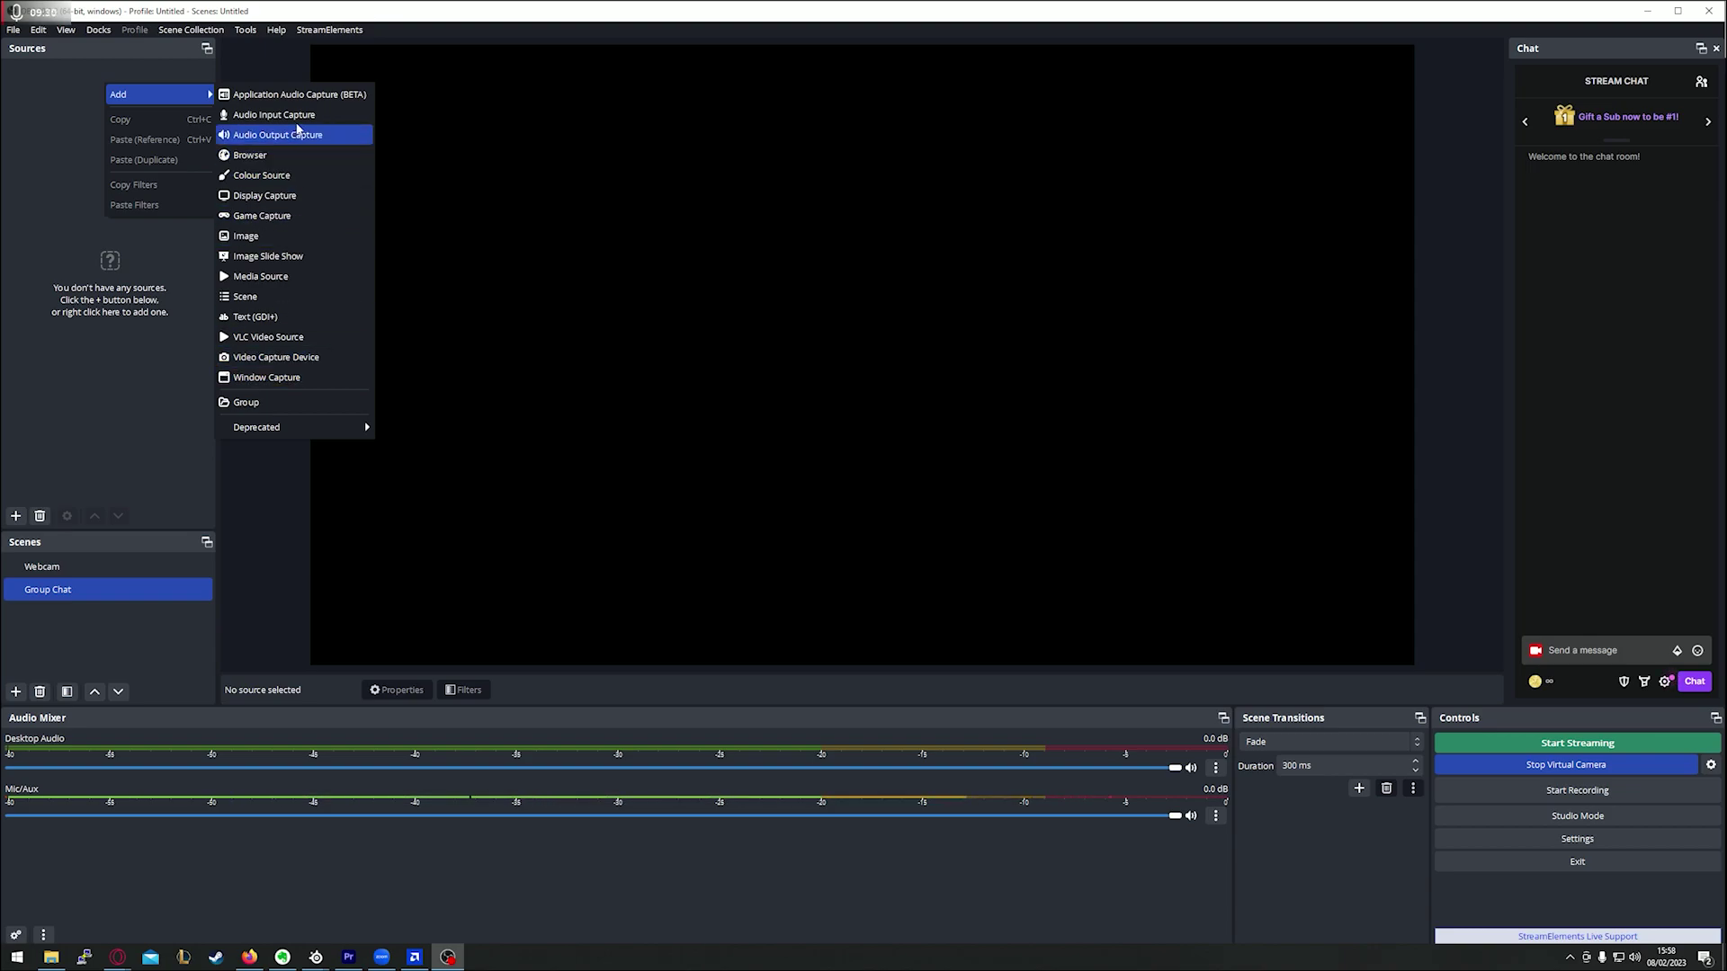
click(287, 155)
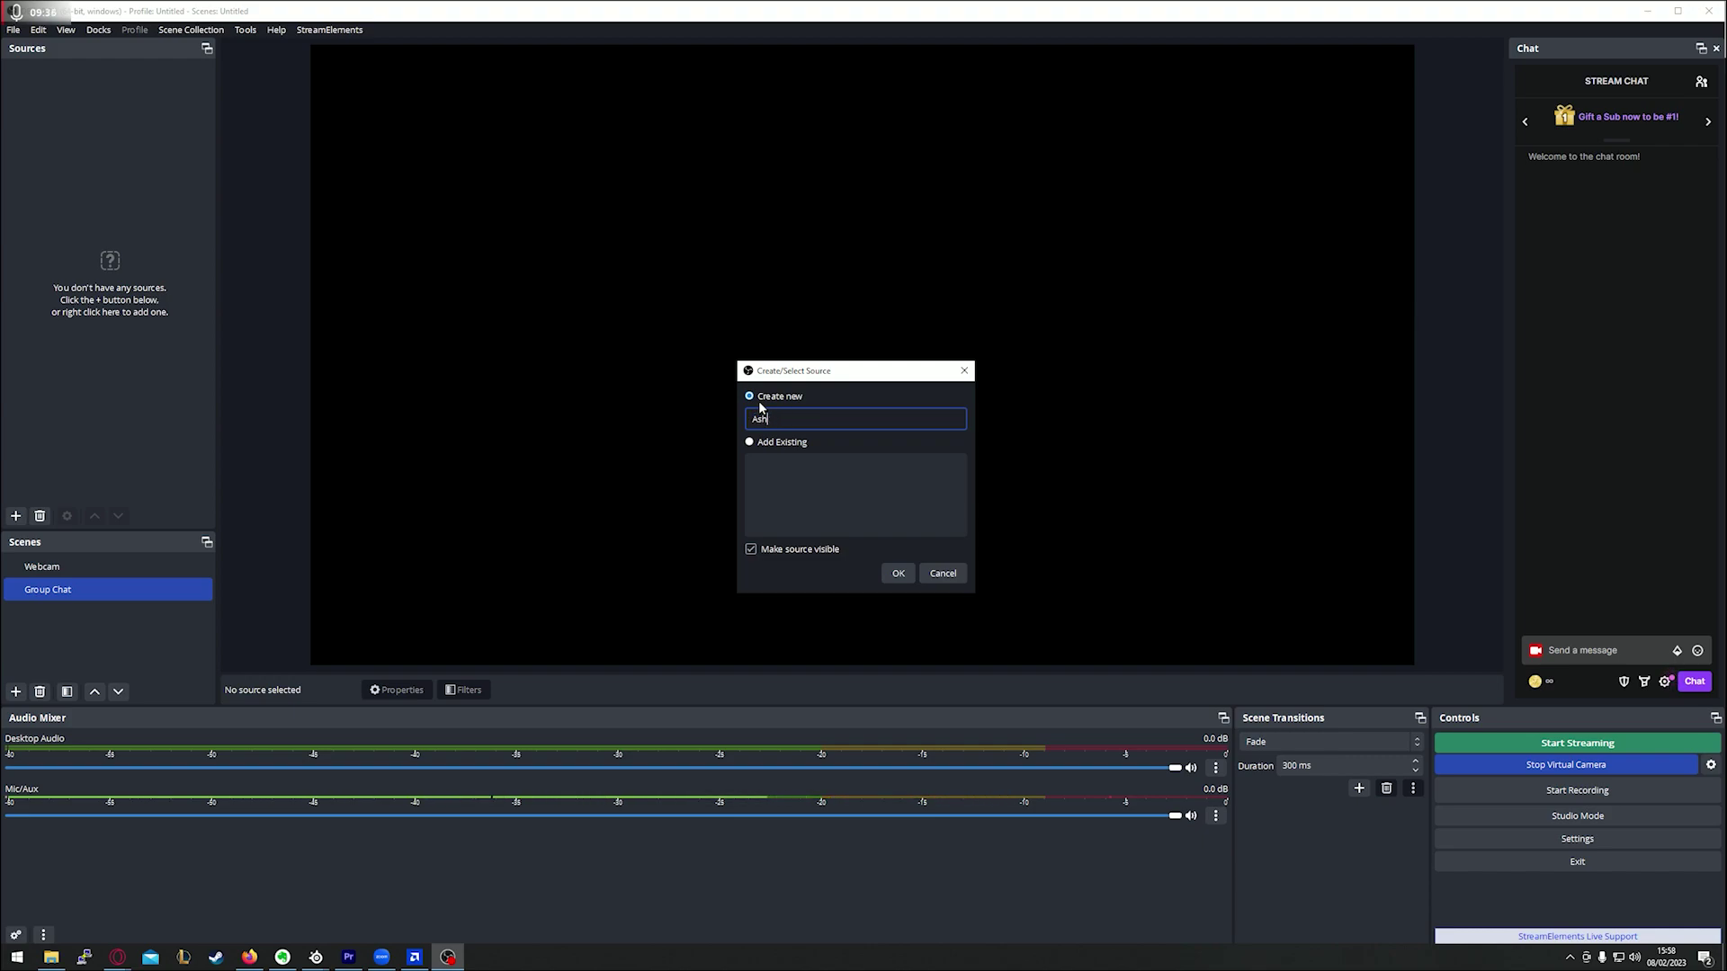
text(AshVdo)
click(899, 573)
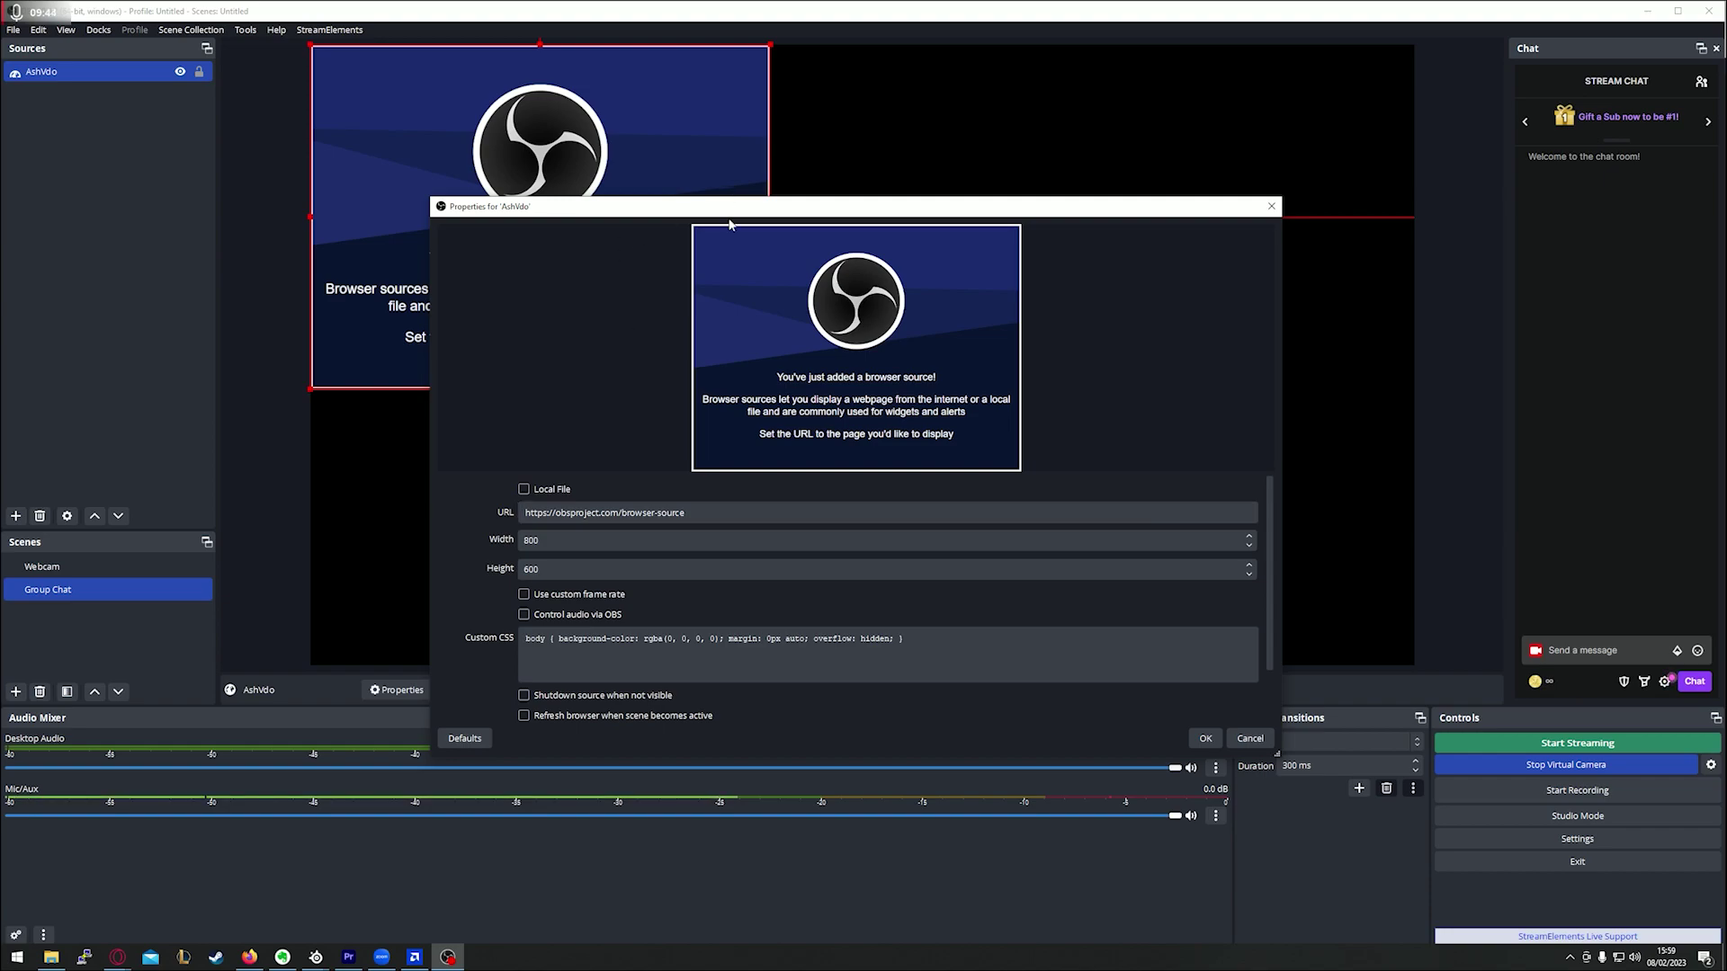
Step: Paste the VDO.Ninja view link as the URL and set the source size to 1920×1080
drag(757, 209, 723, 75)
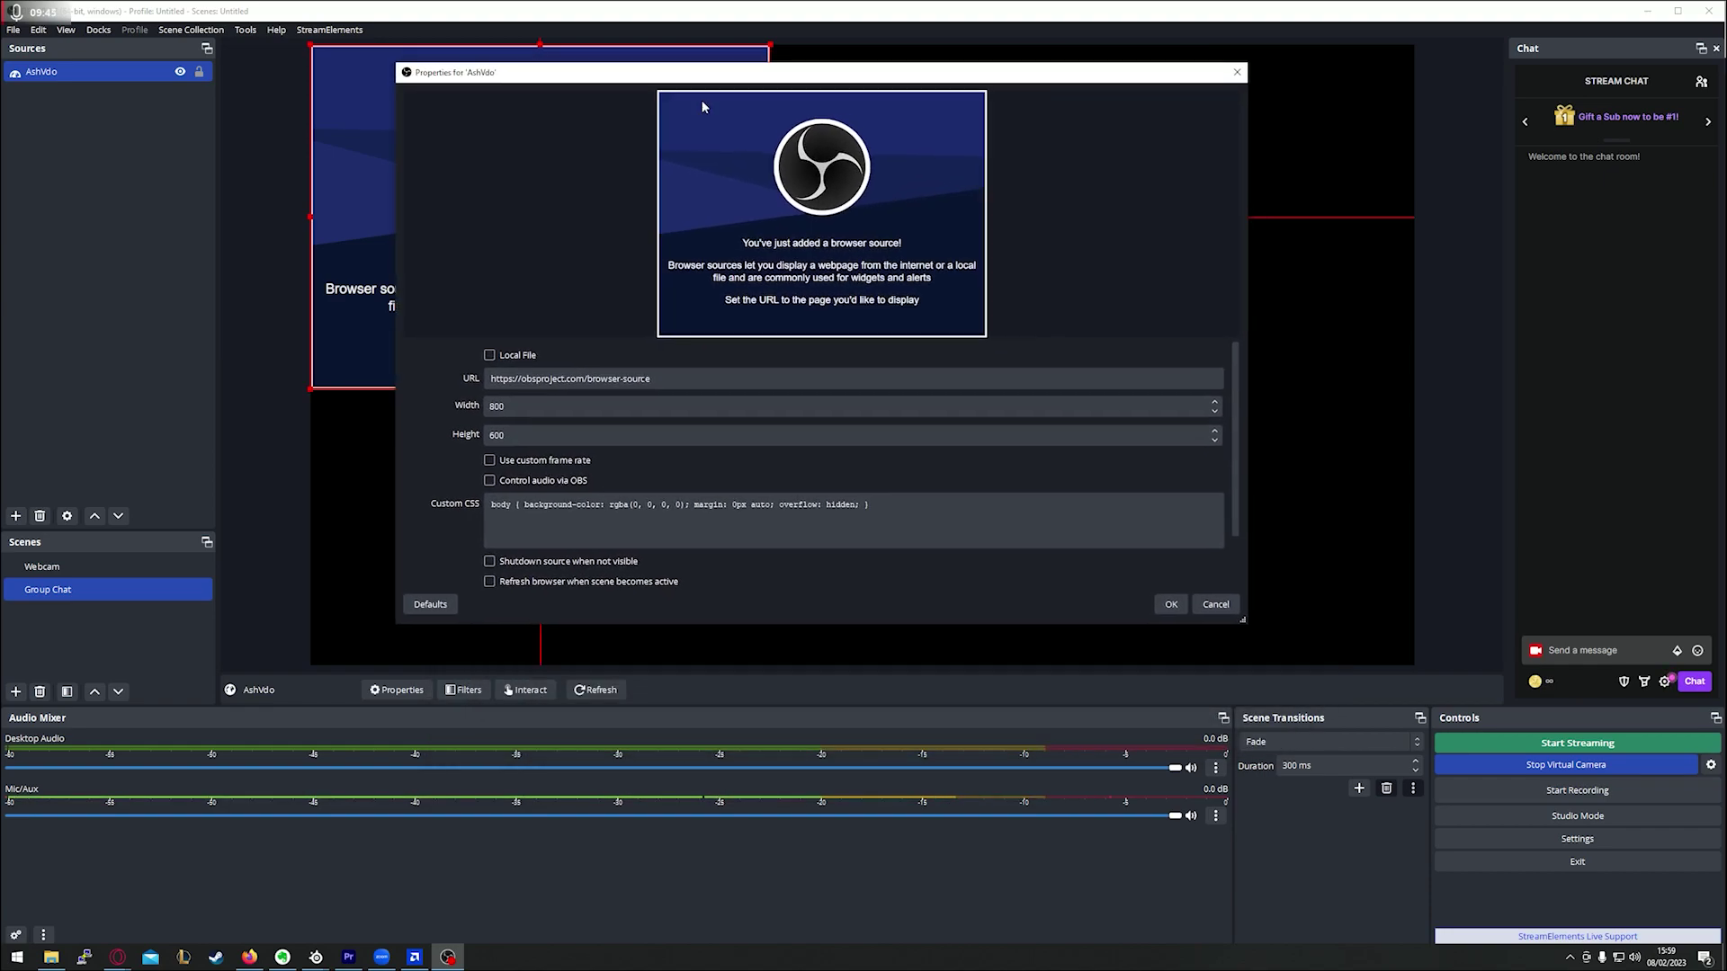
triple_click(715, 378)
text(https://vdo.ninja/?view=WvDAvBNwM)
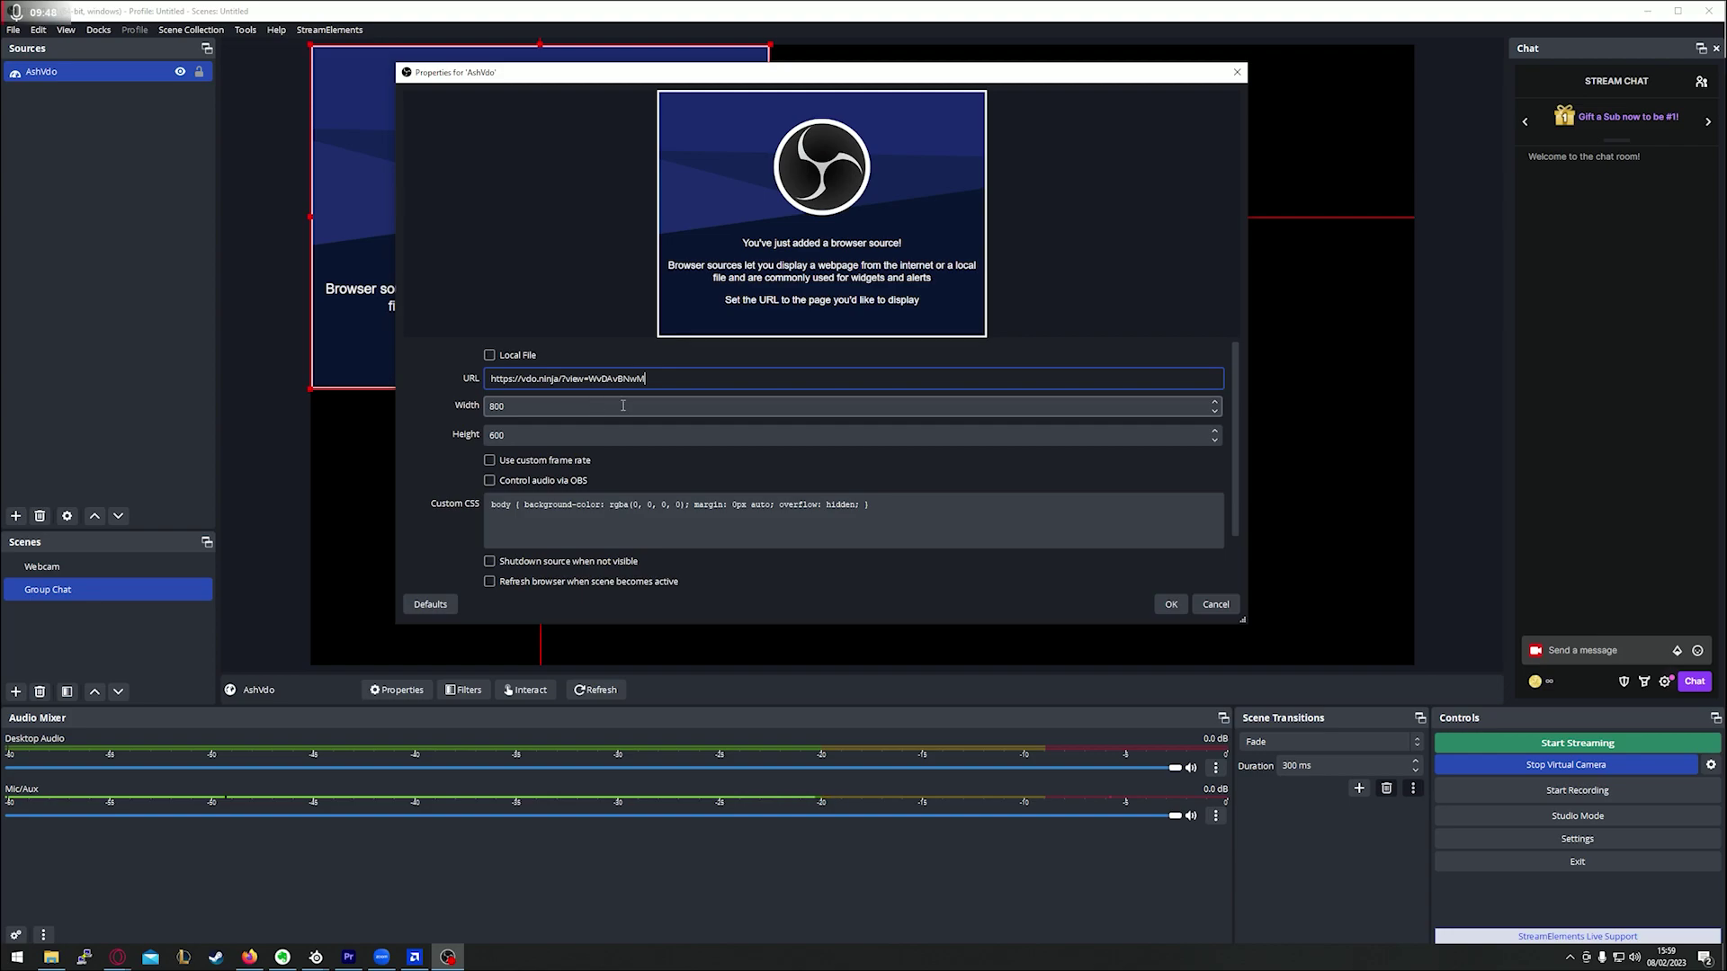
click(580, 406)
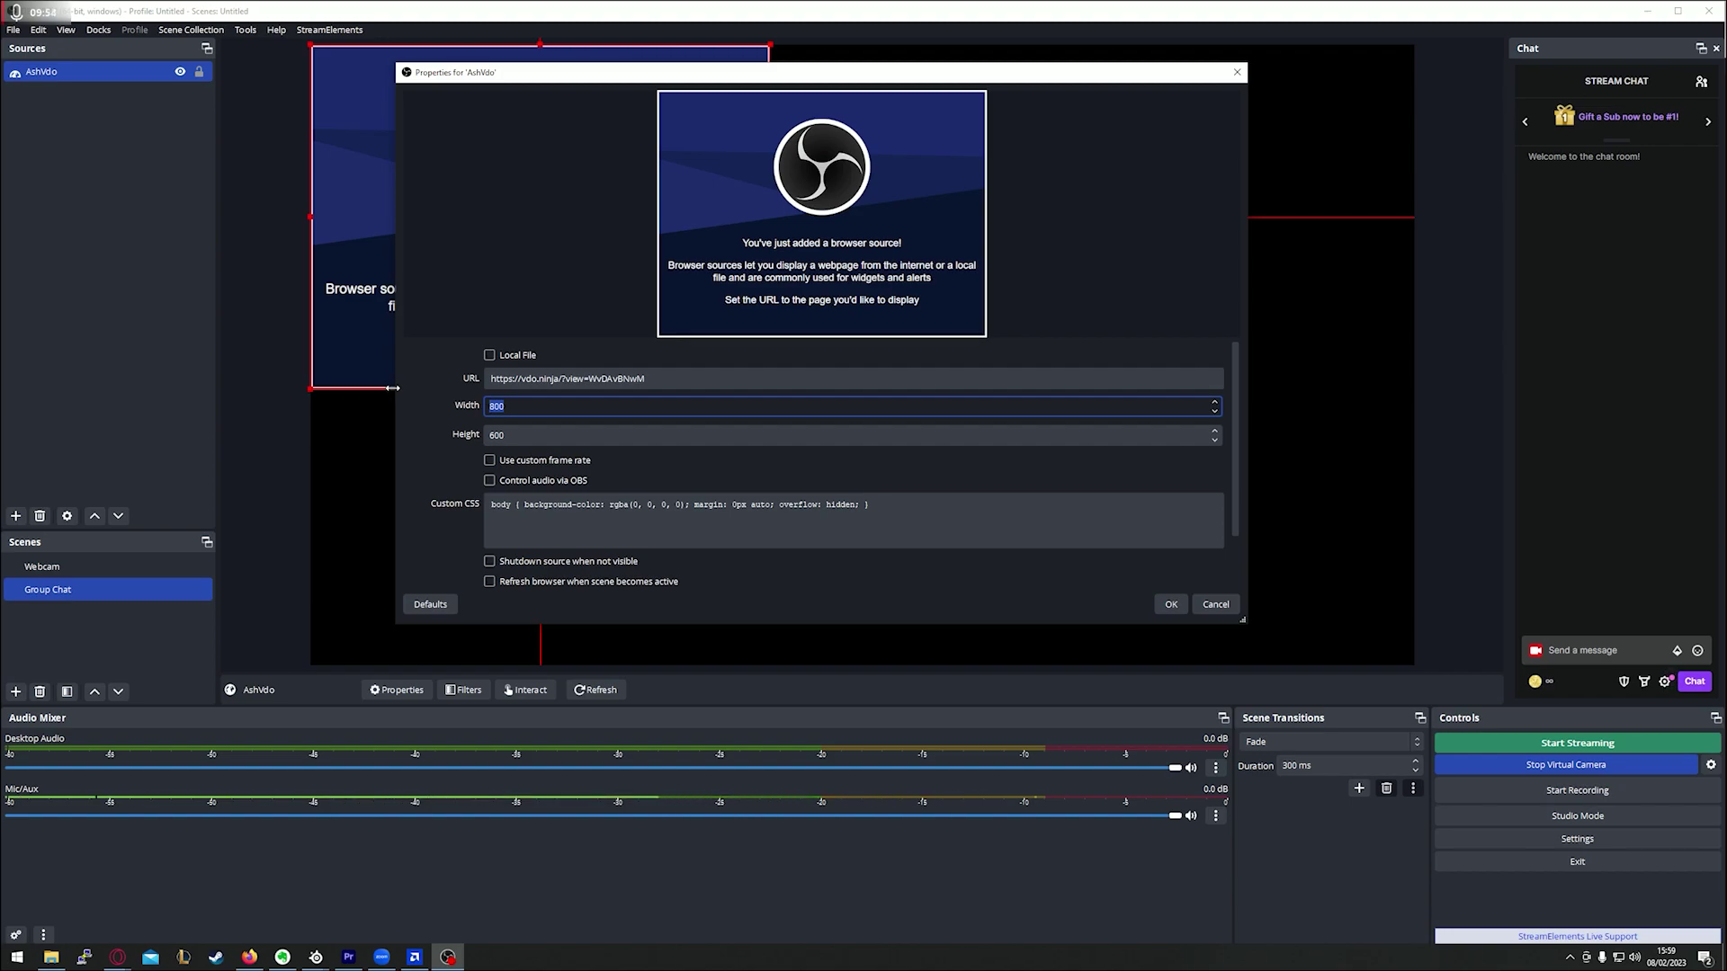
key(Tab)
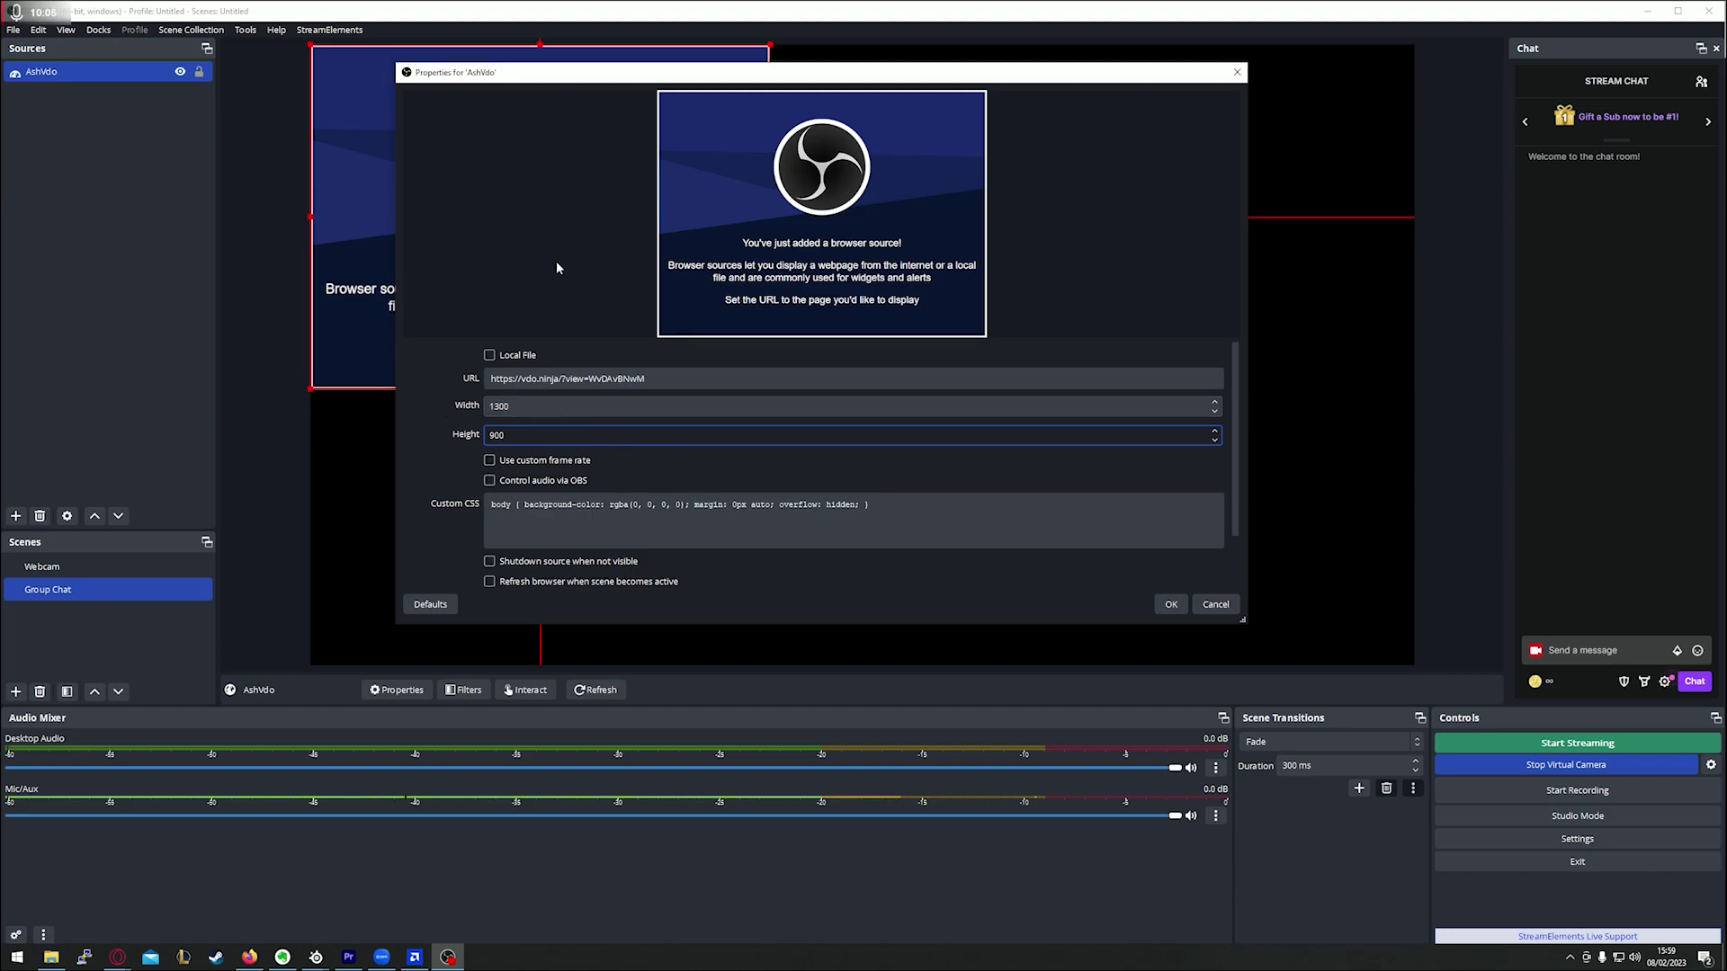
click(595, 410)
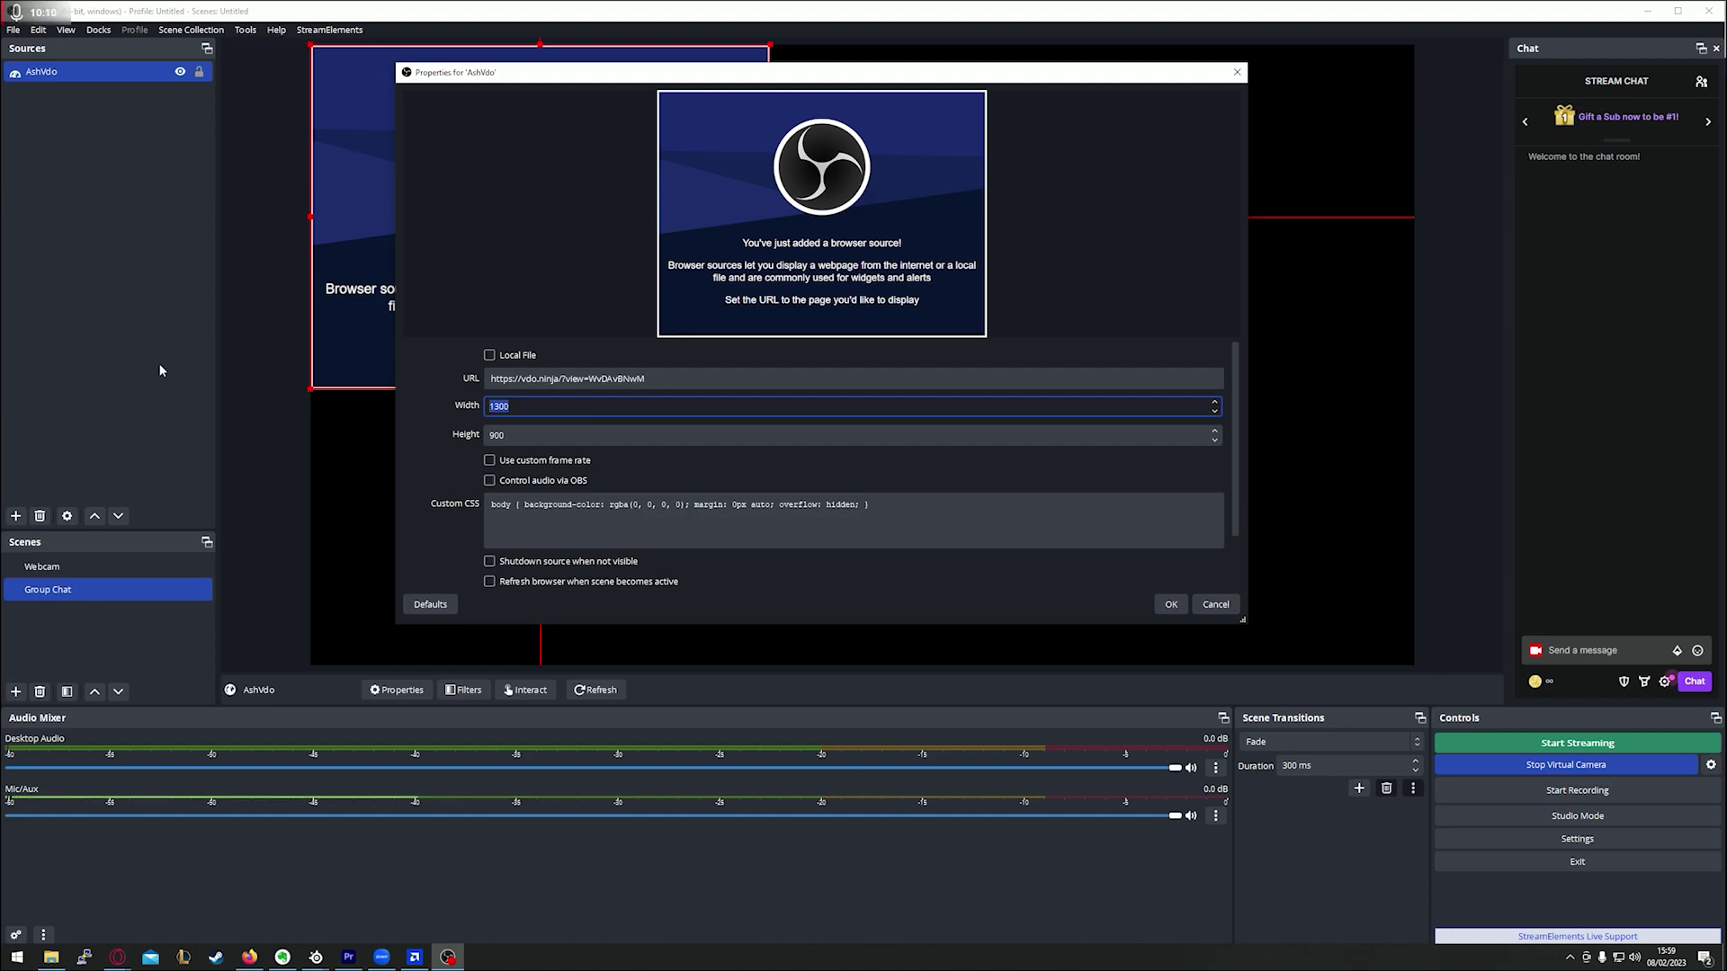
text(1920)
key(Tab)
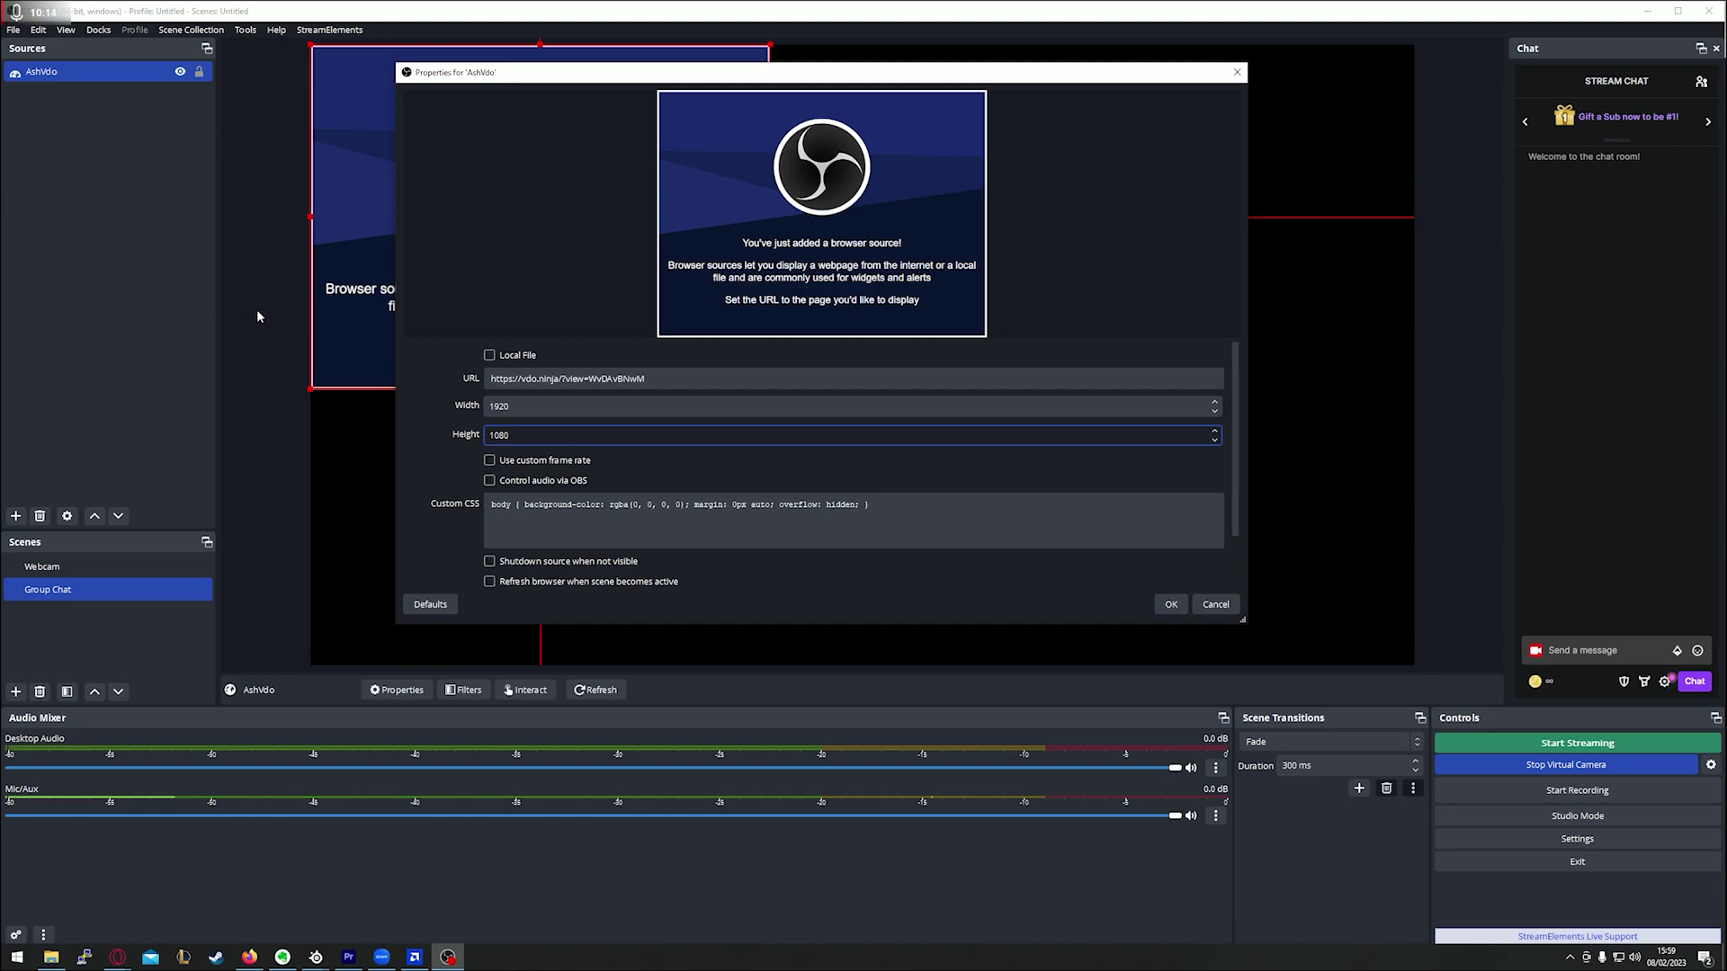
Step: Enable Control audio via OBS, set Page permissions to Full access, and apply
scroll(423, 442, down, 1)
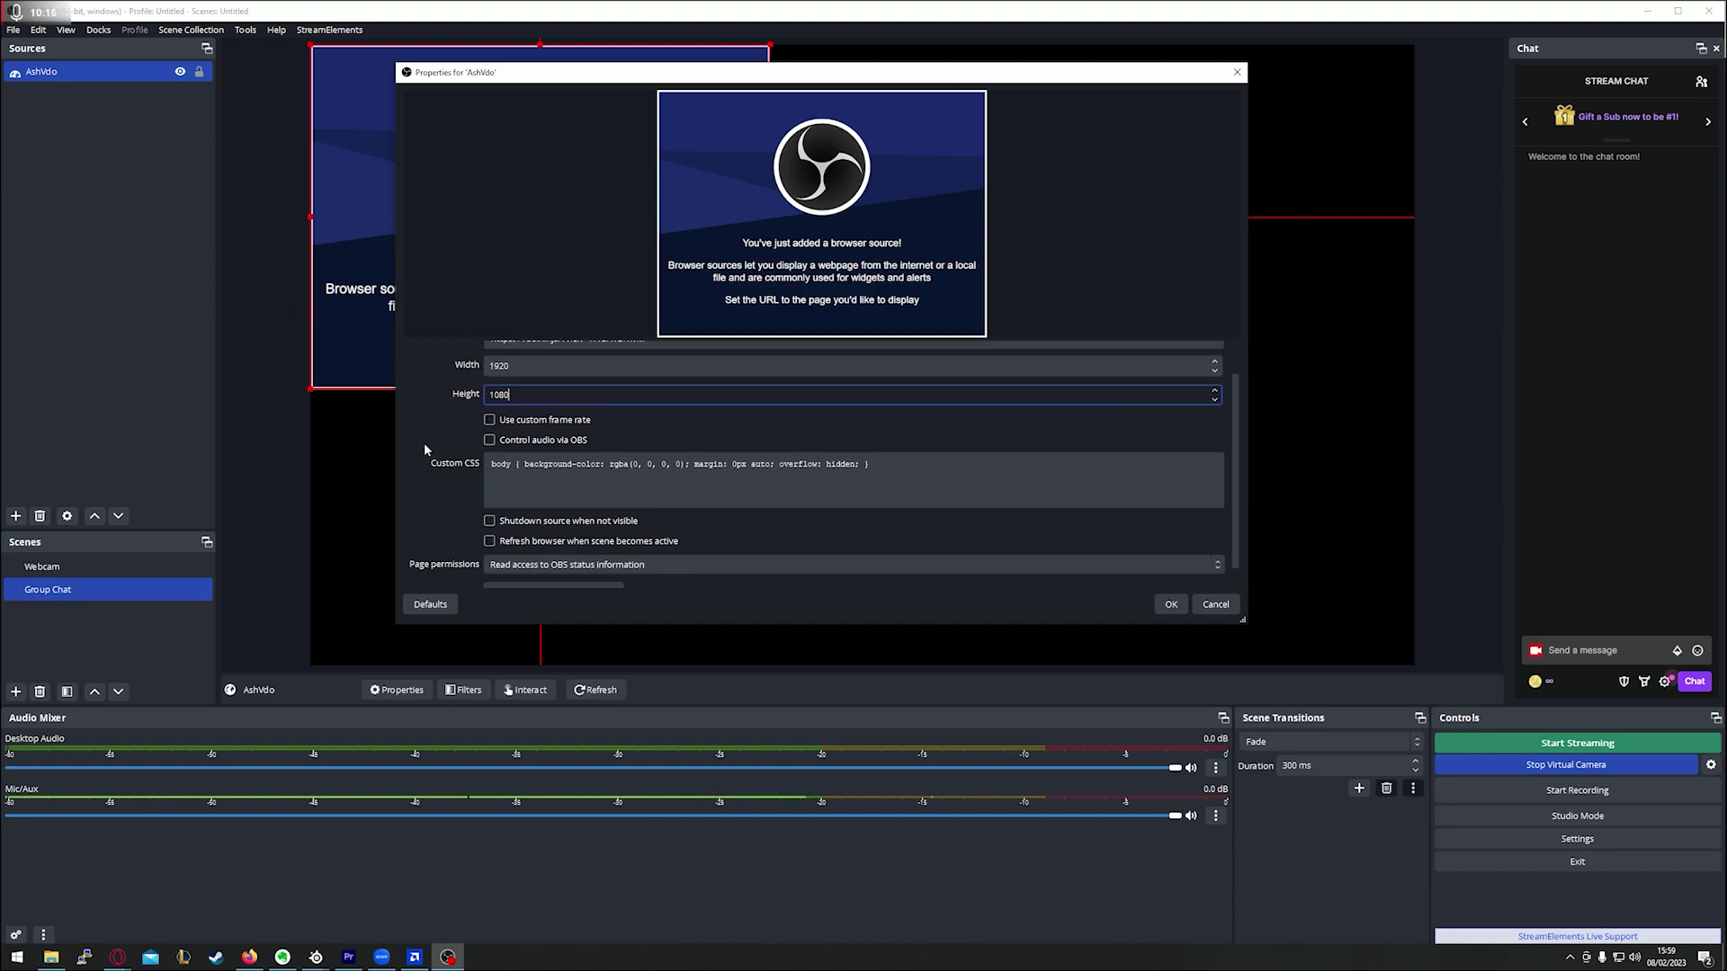
click(491, 441)
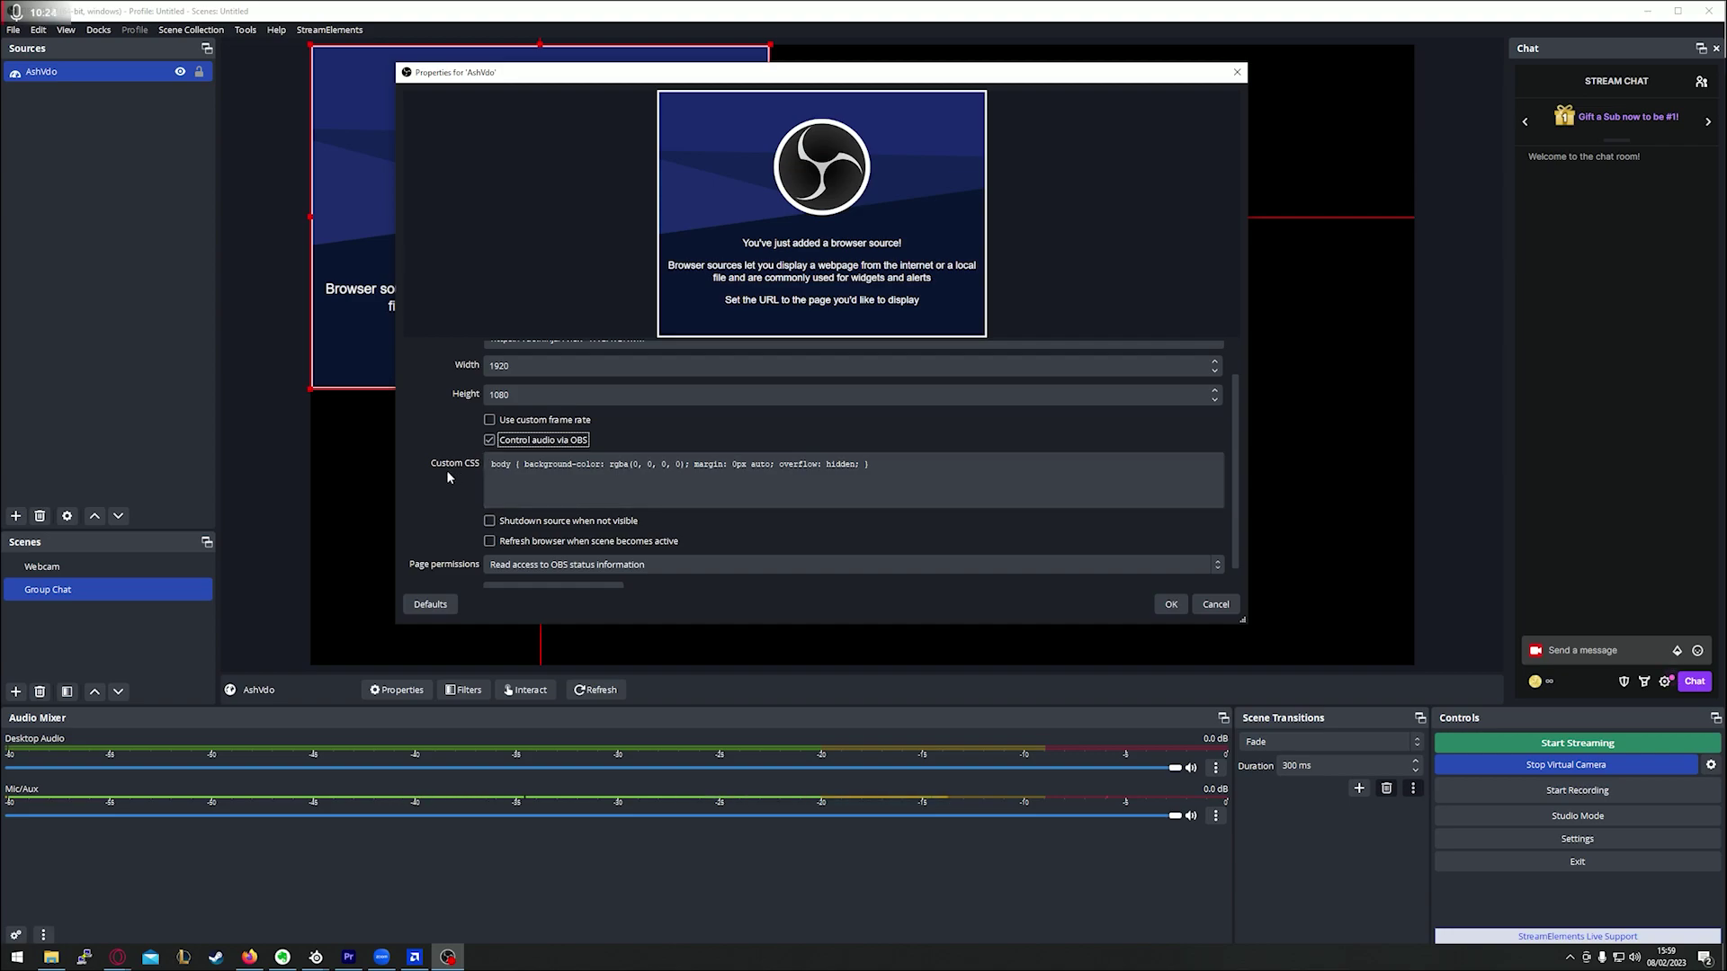
scroll(447, 476, down, 1)
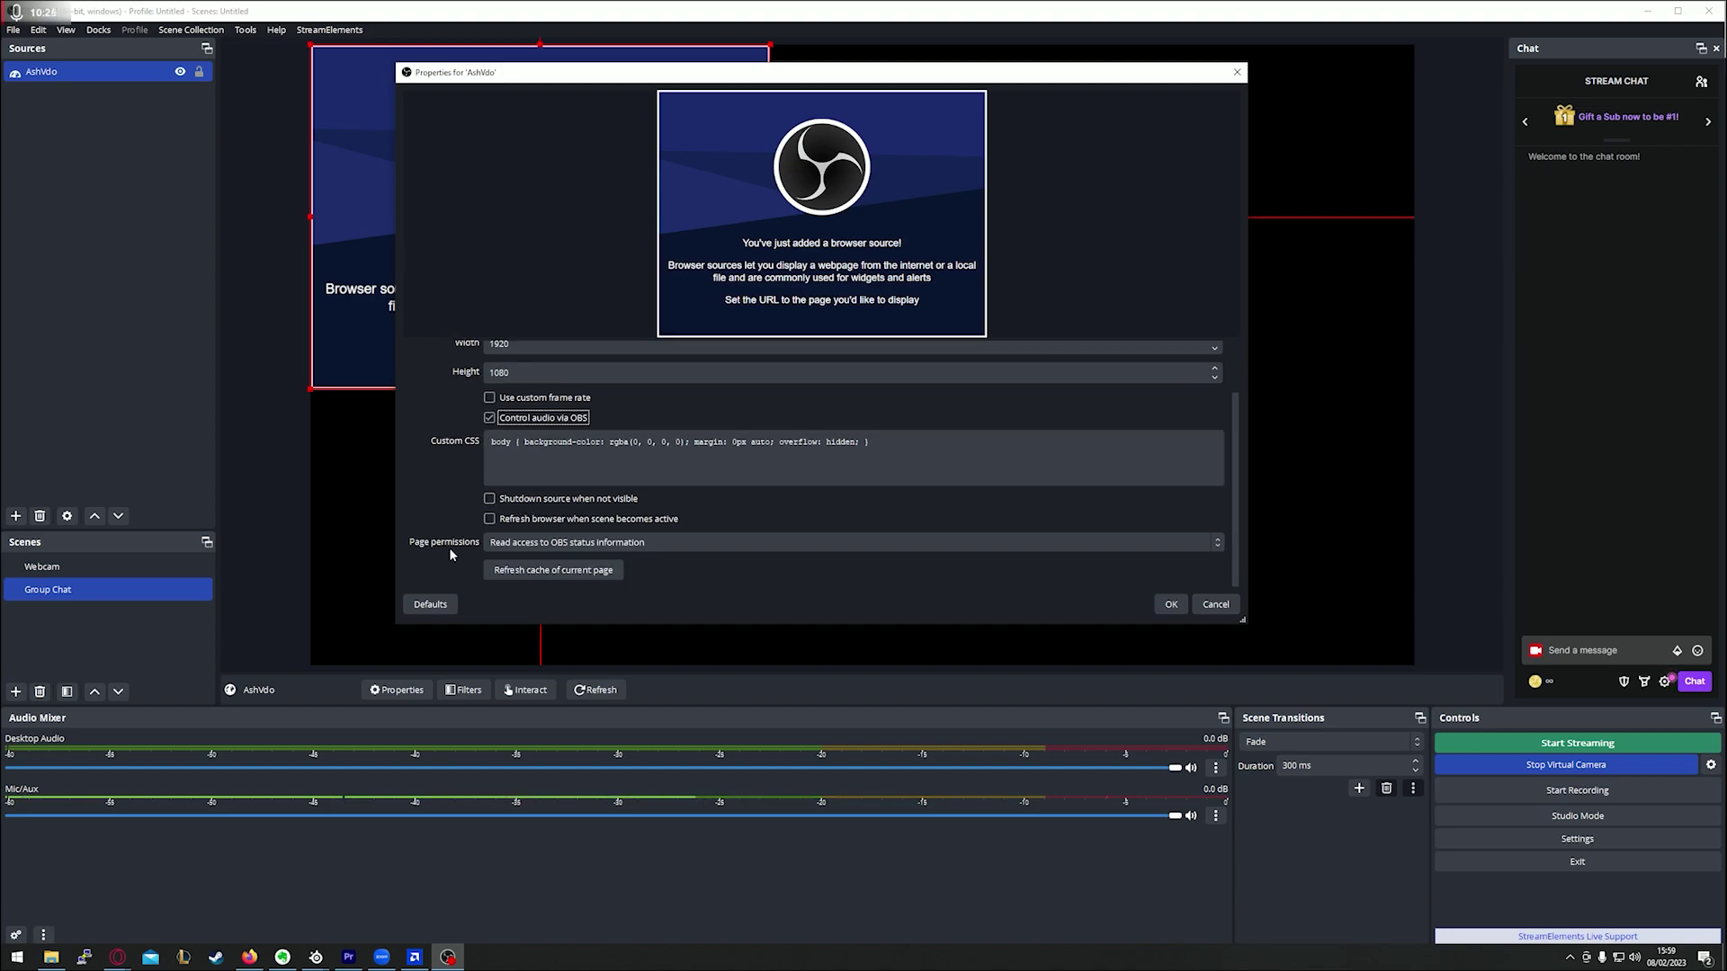
click(695, 543)
click(546, 628)
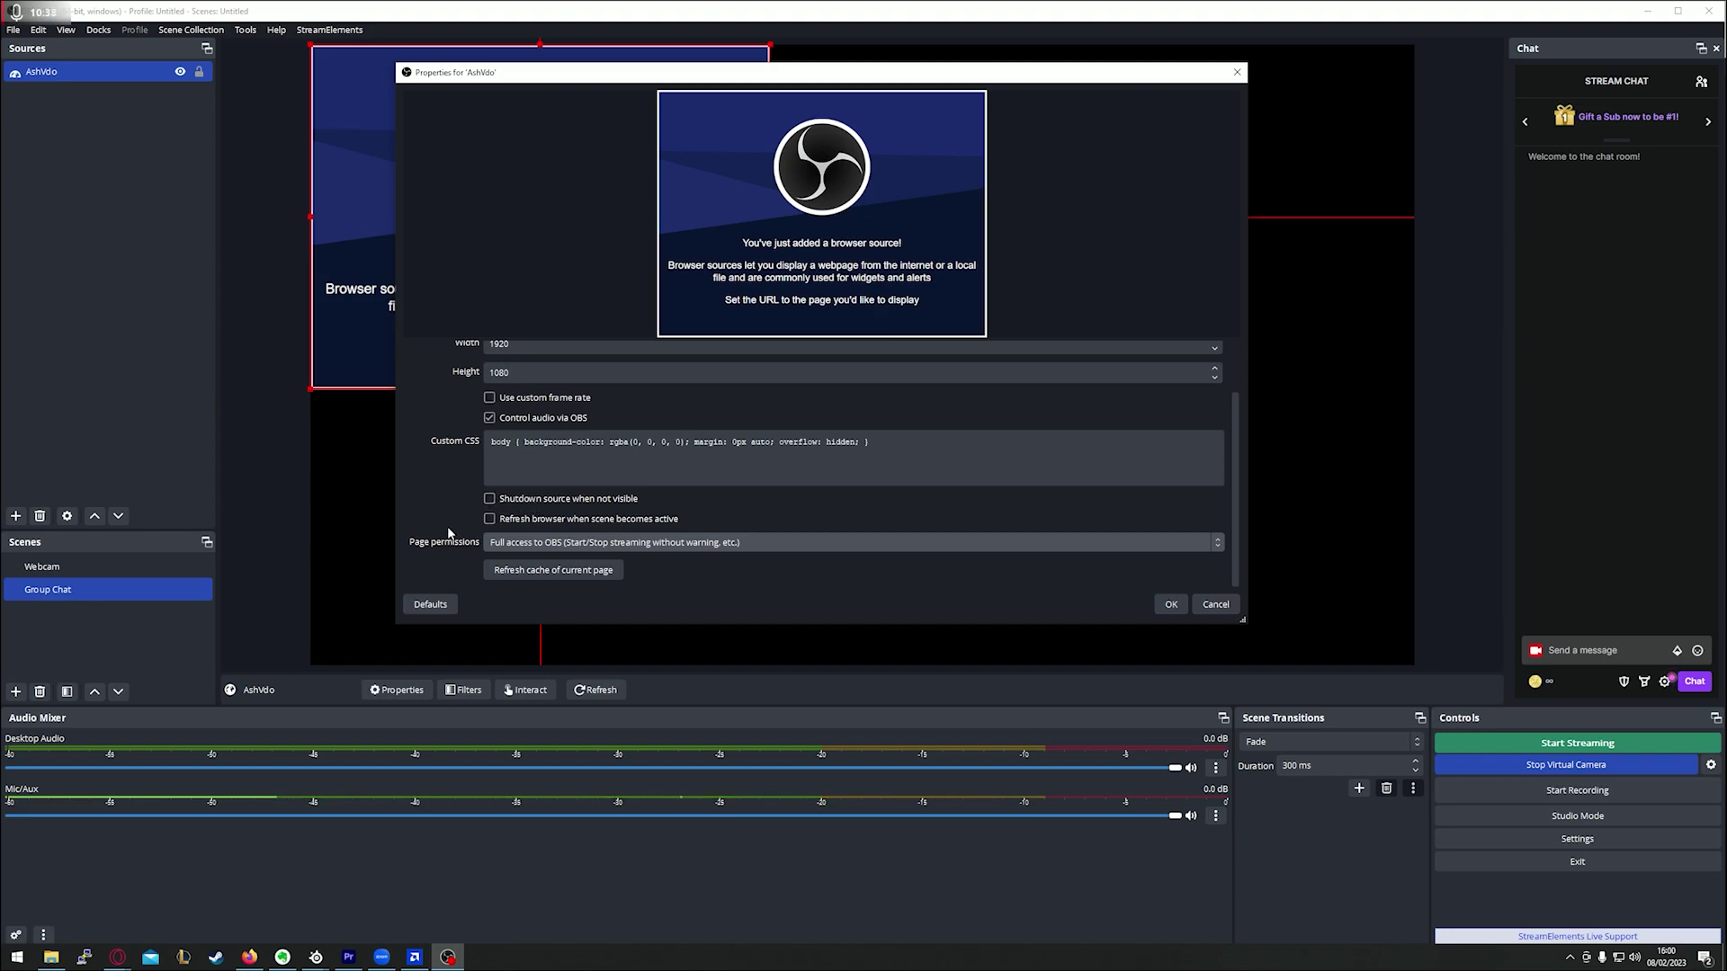
scroll(446, 526, up, 1)
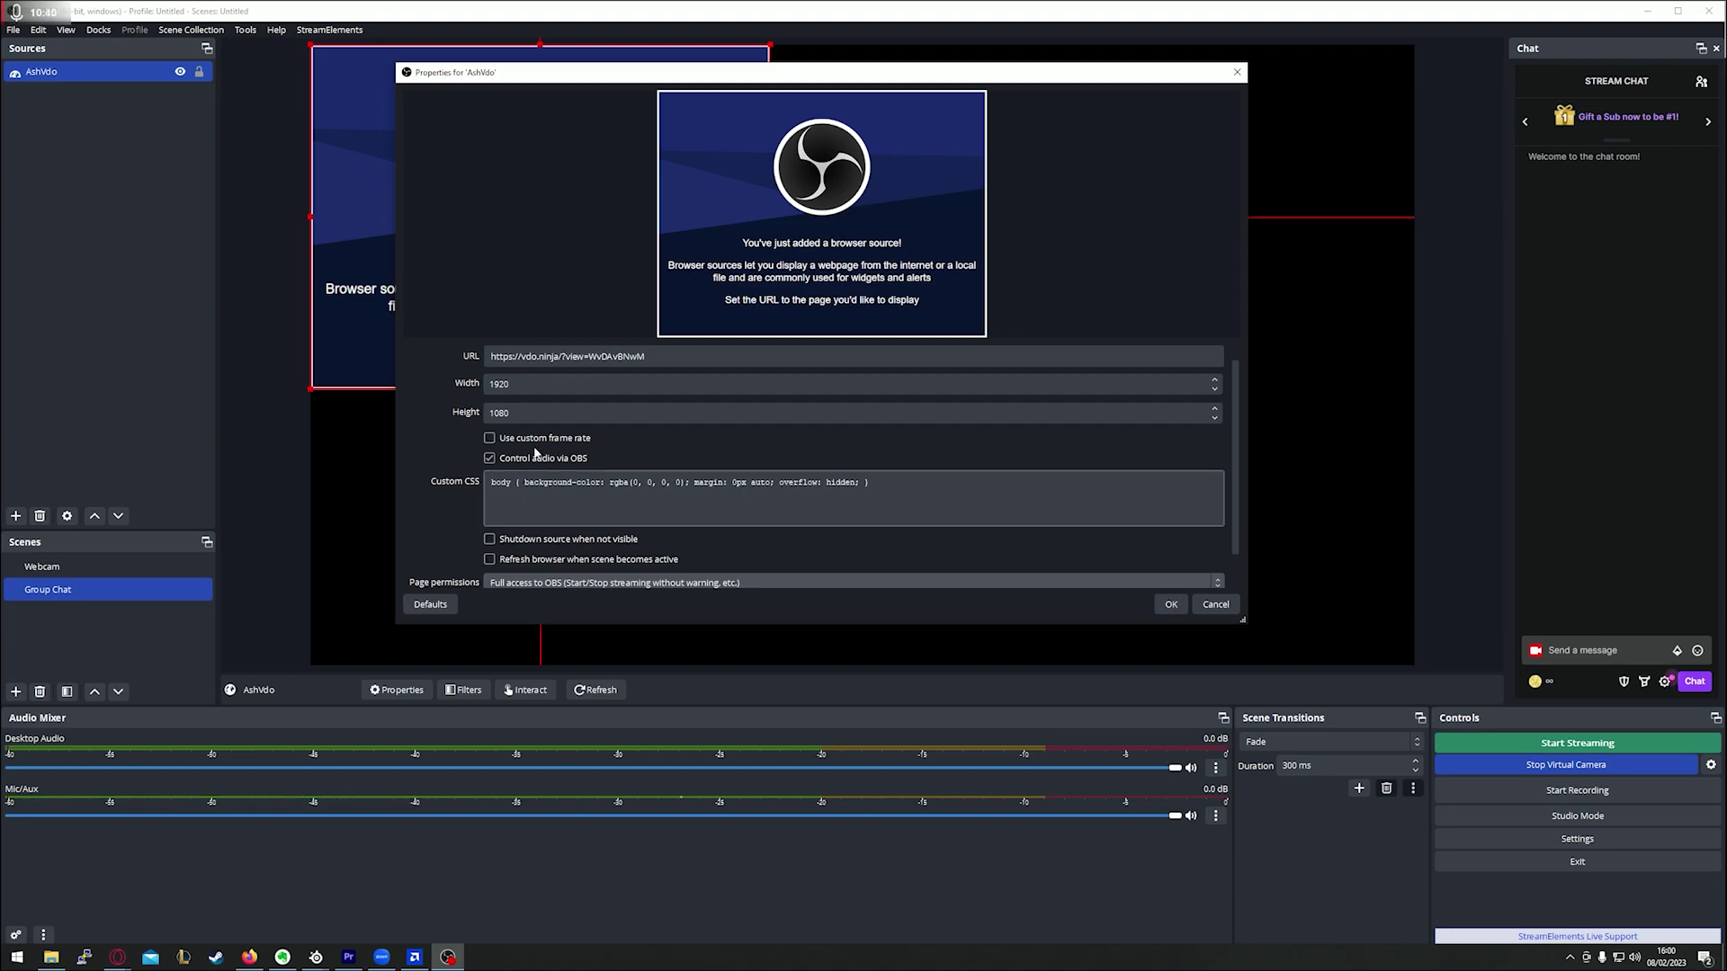
scroll(593, 459, up, 1)
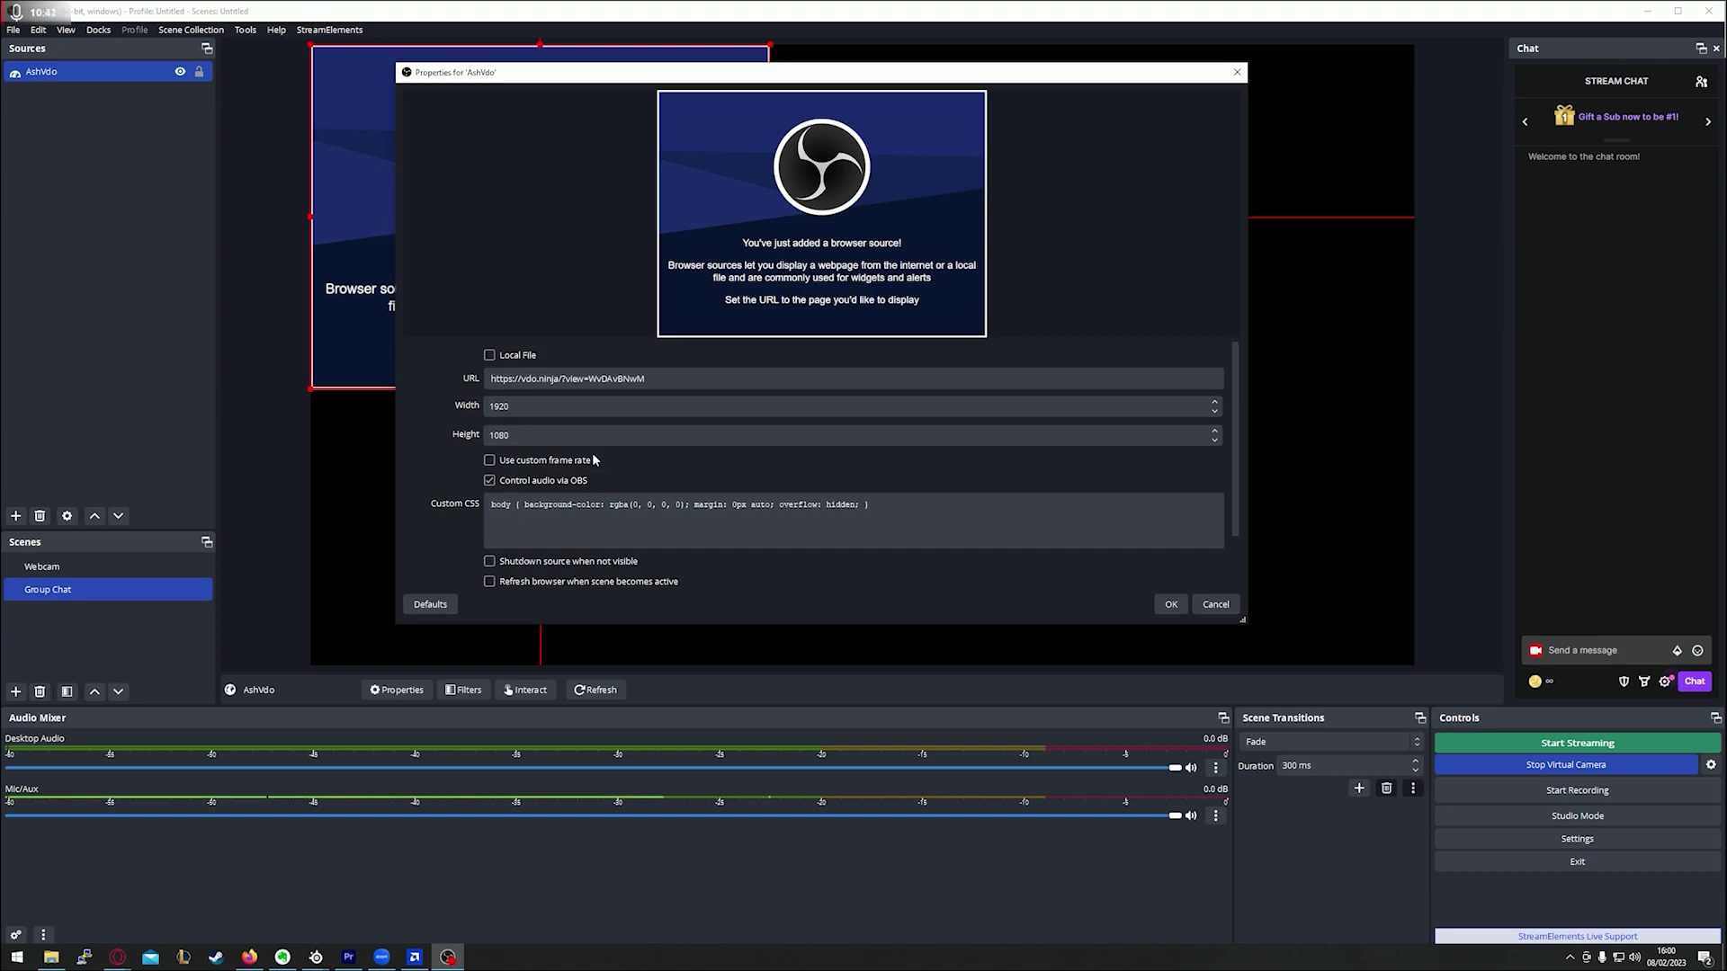
scroll(630, 468, down, 2)
click(1156, 607)
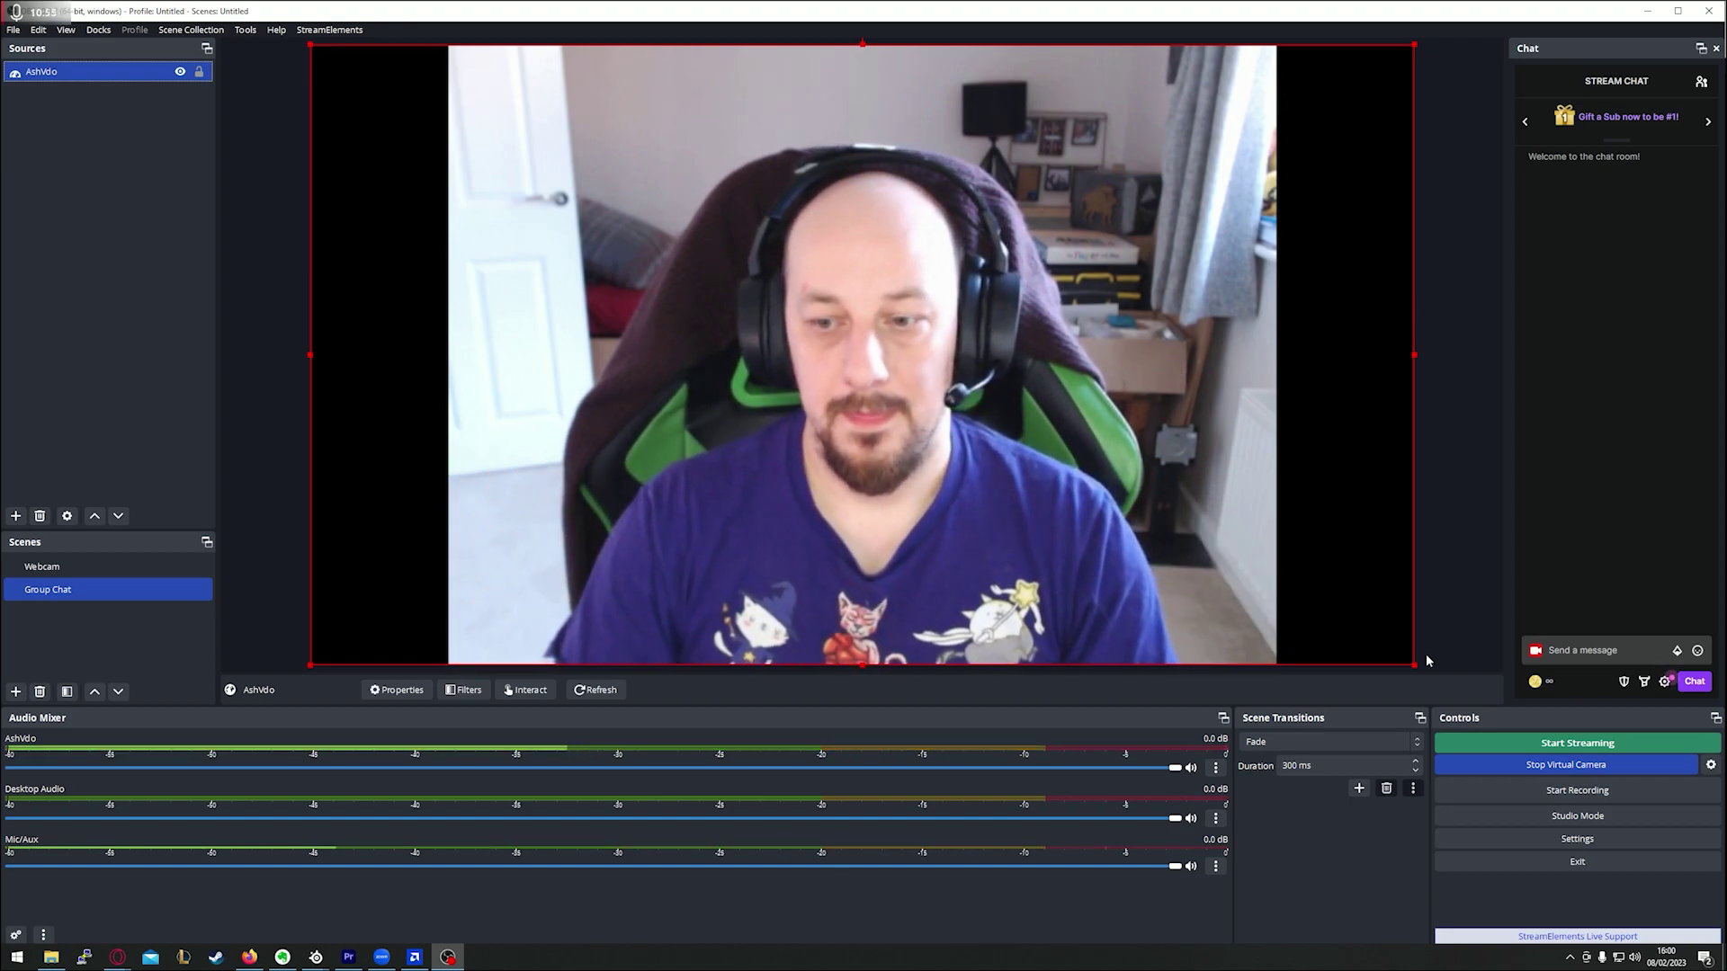
Step: Crop the feed's side black bars, shrink it into the top-right corner, and lock AshVdo
drag(1415, 664, 869, 358)
drag(306, 201, 396, 201)
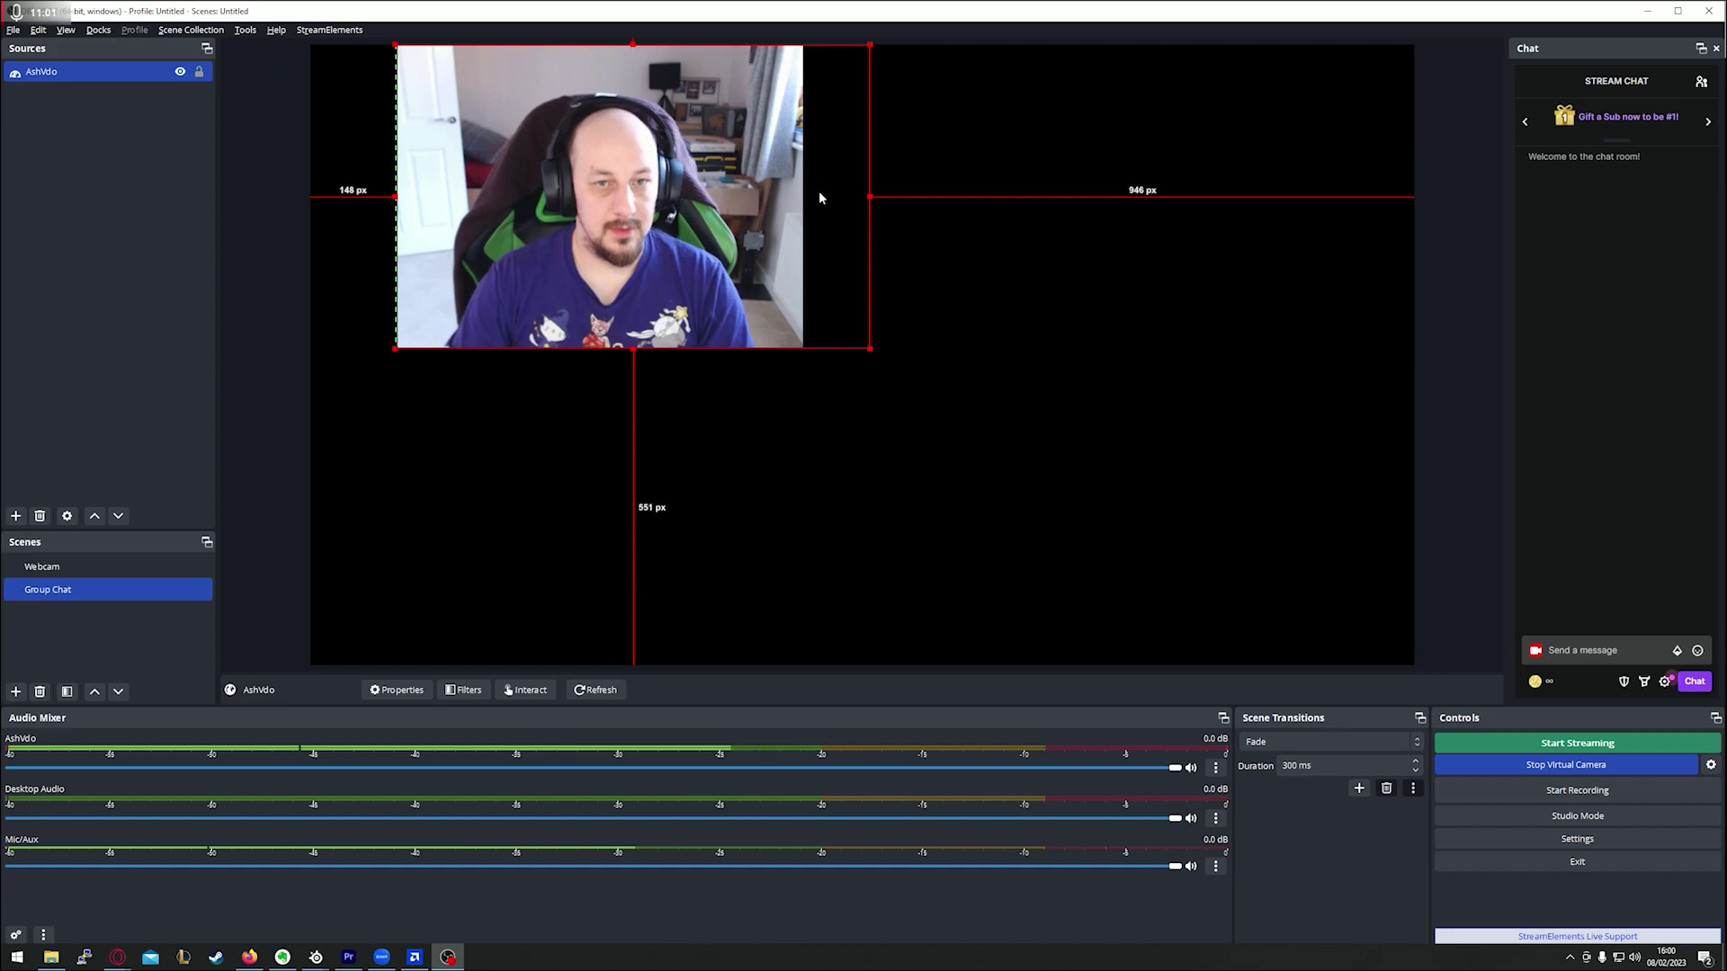
drag(869, 193, 808, 190)
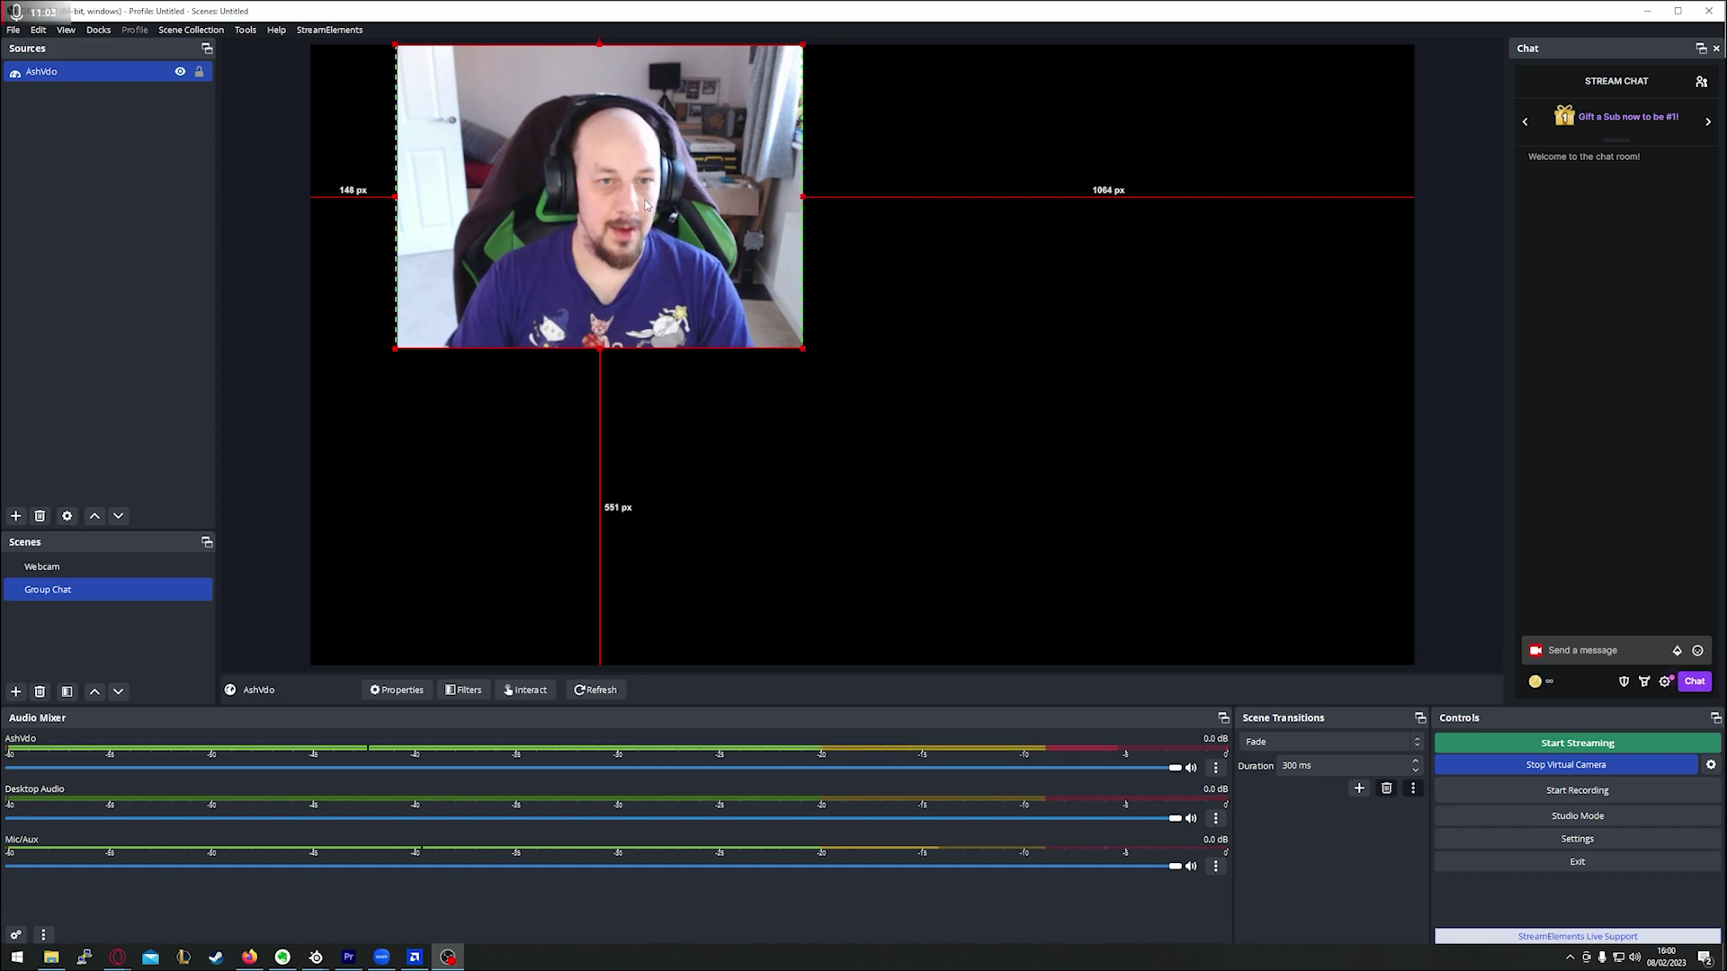
drag(782, 332, 706, 349)
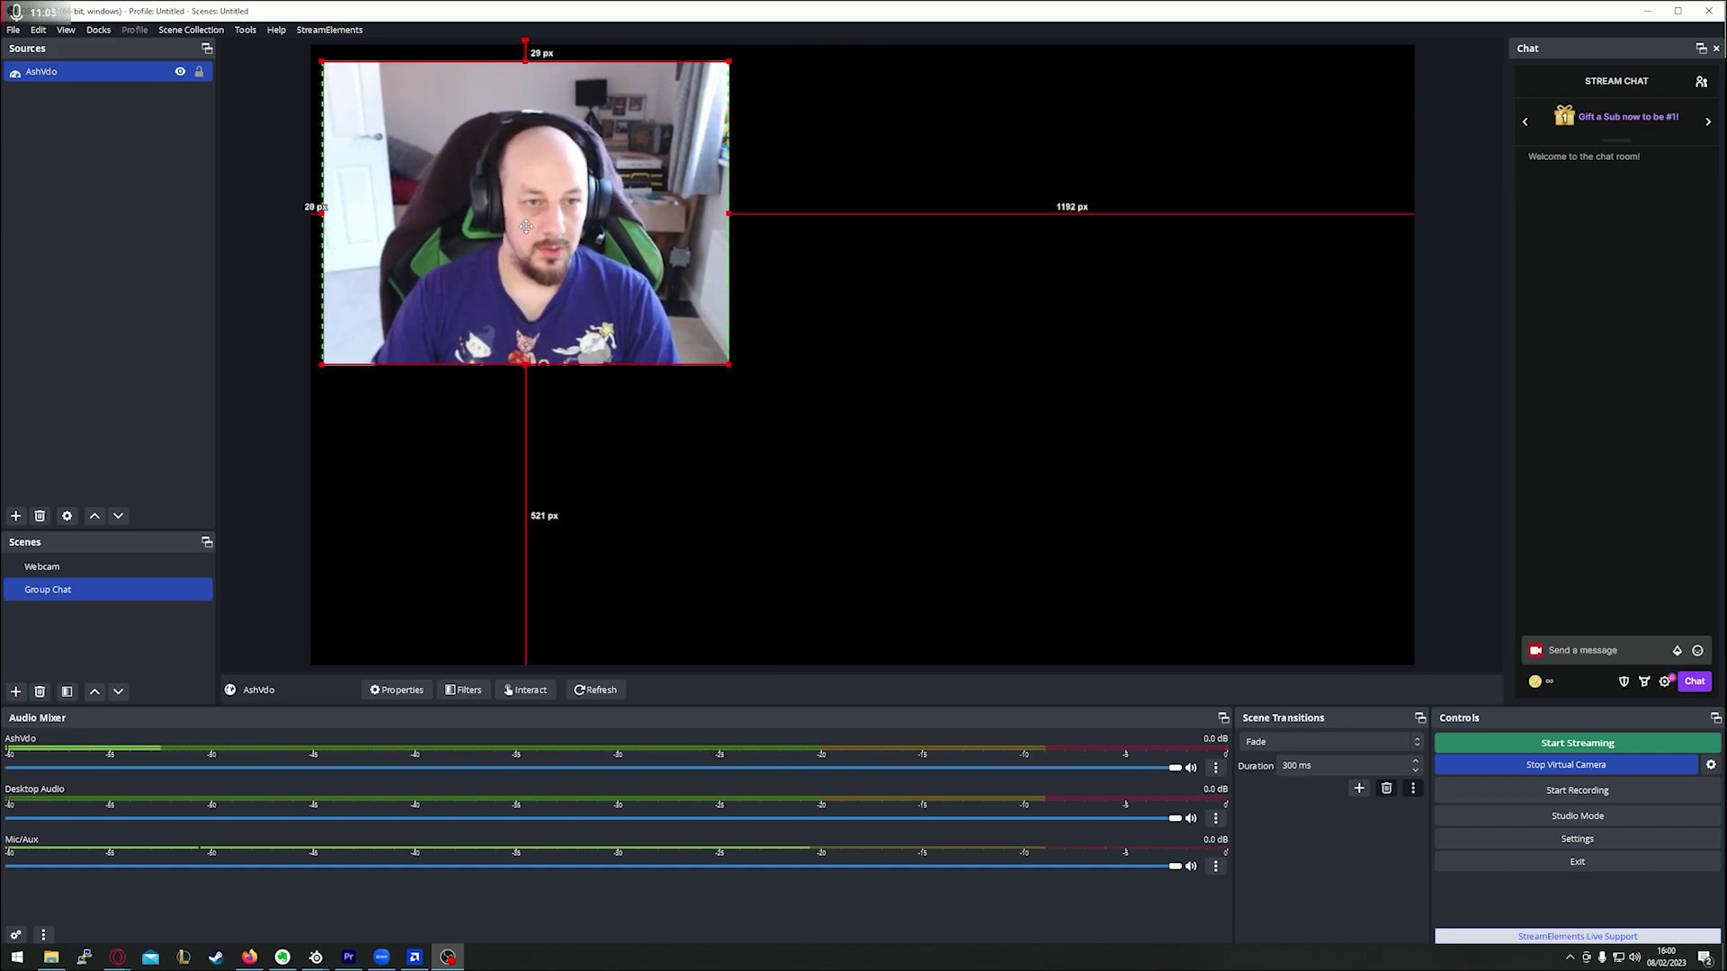
drag(517, 220, 1152, 224)
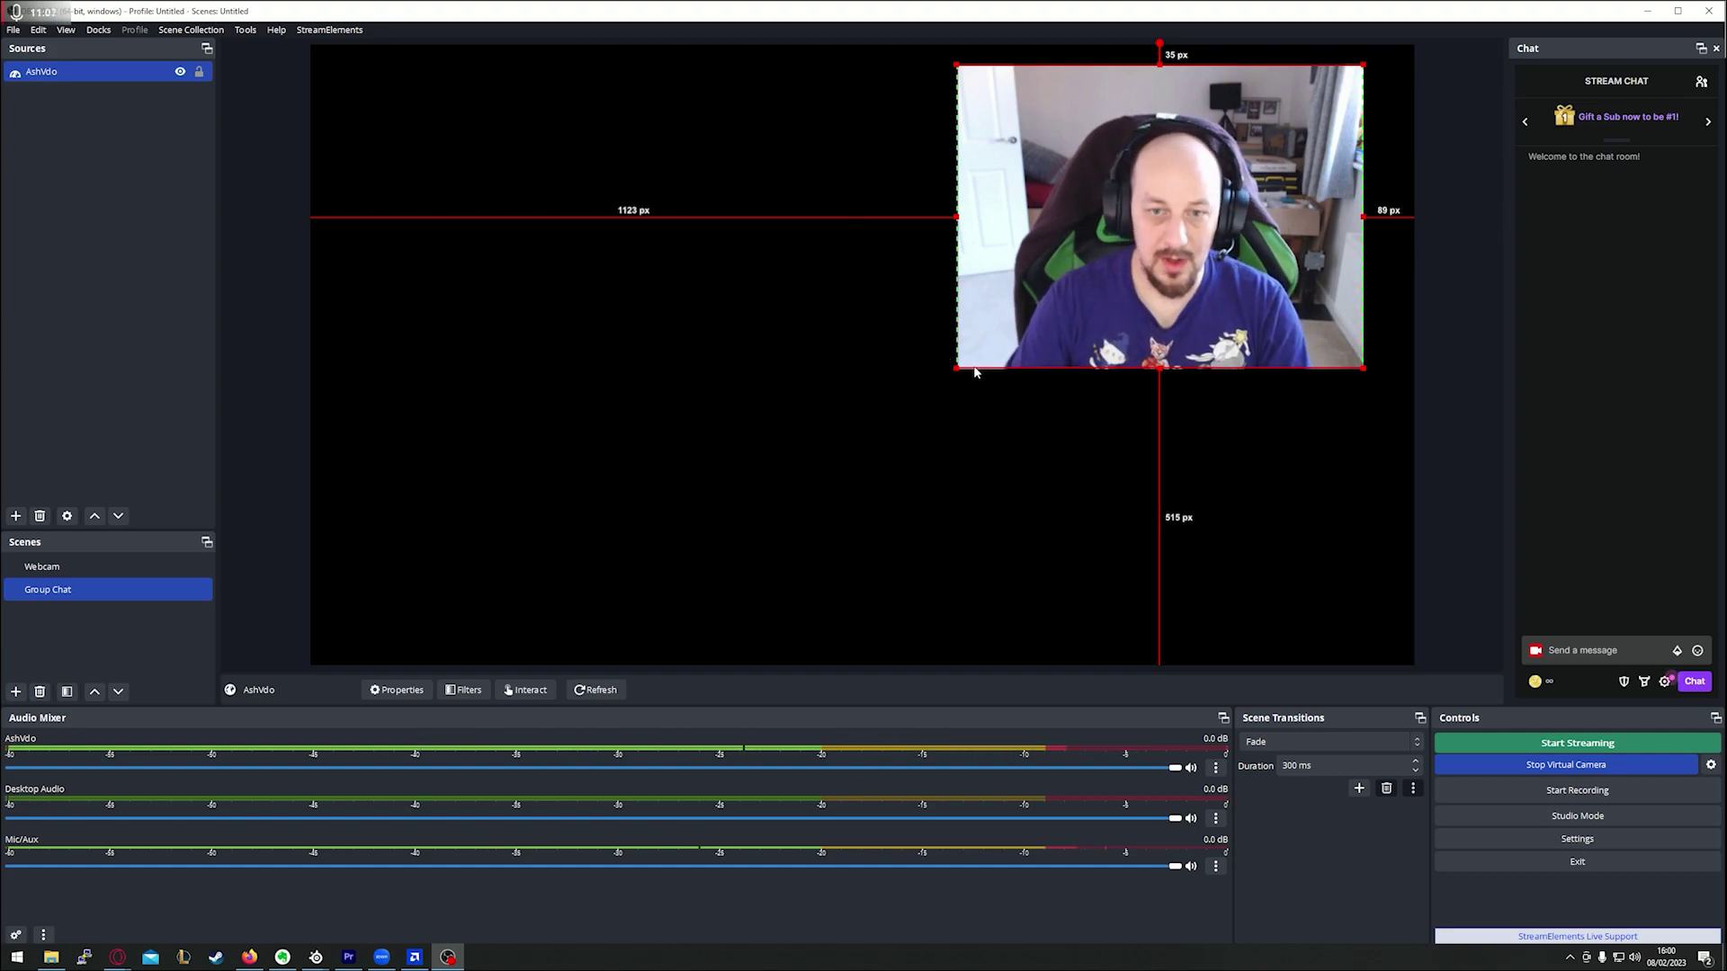
drag(957, 366, 1283, 257)
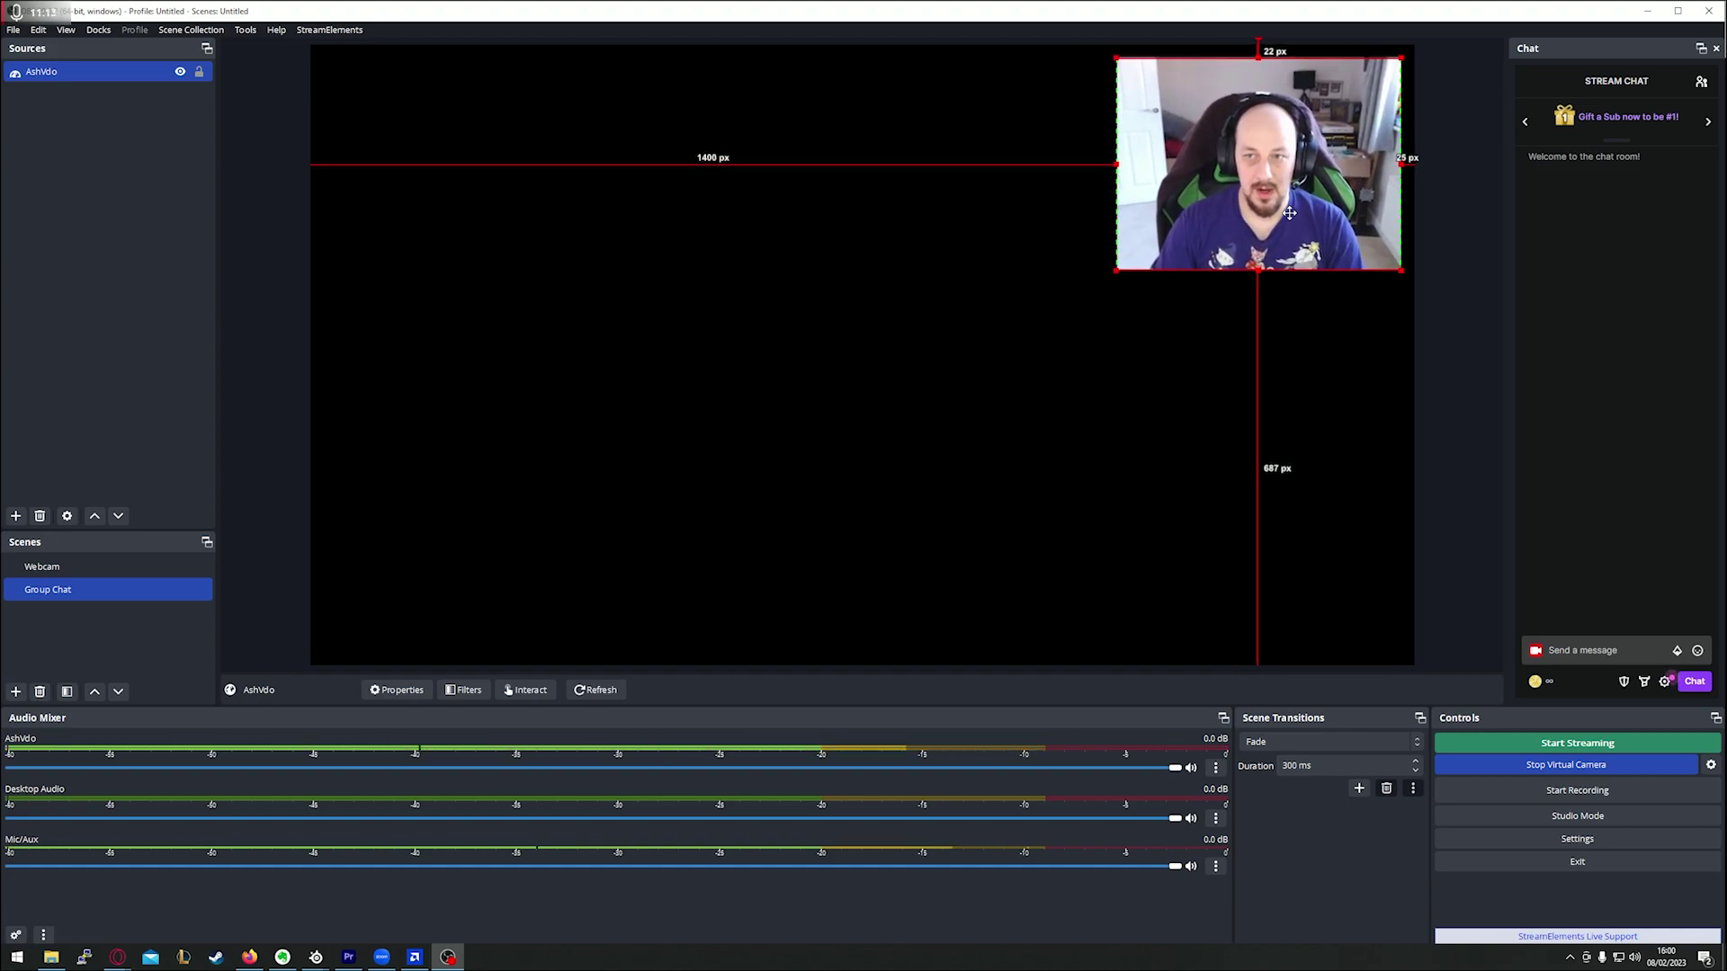
click(198, 71)
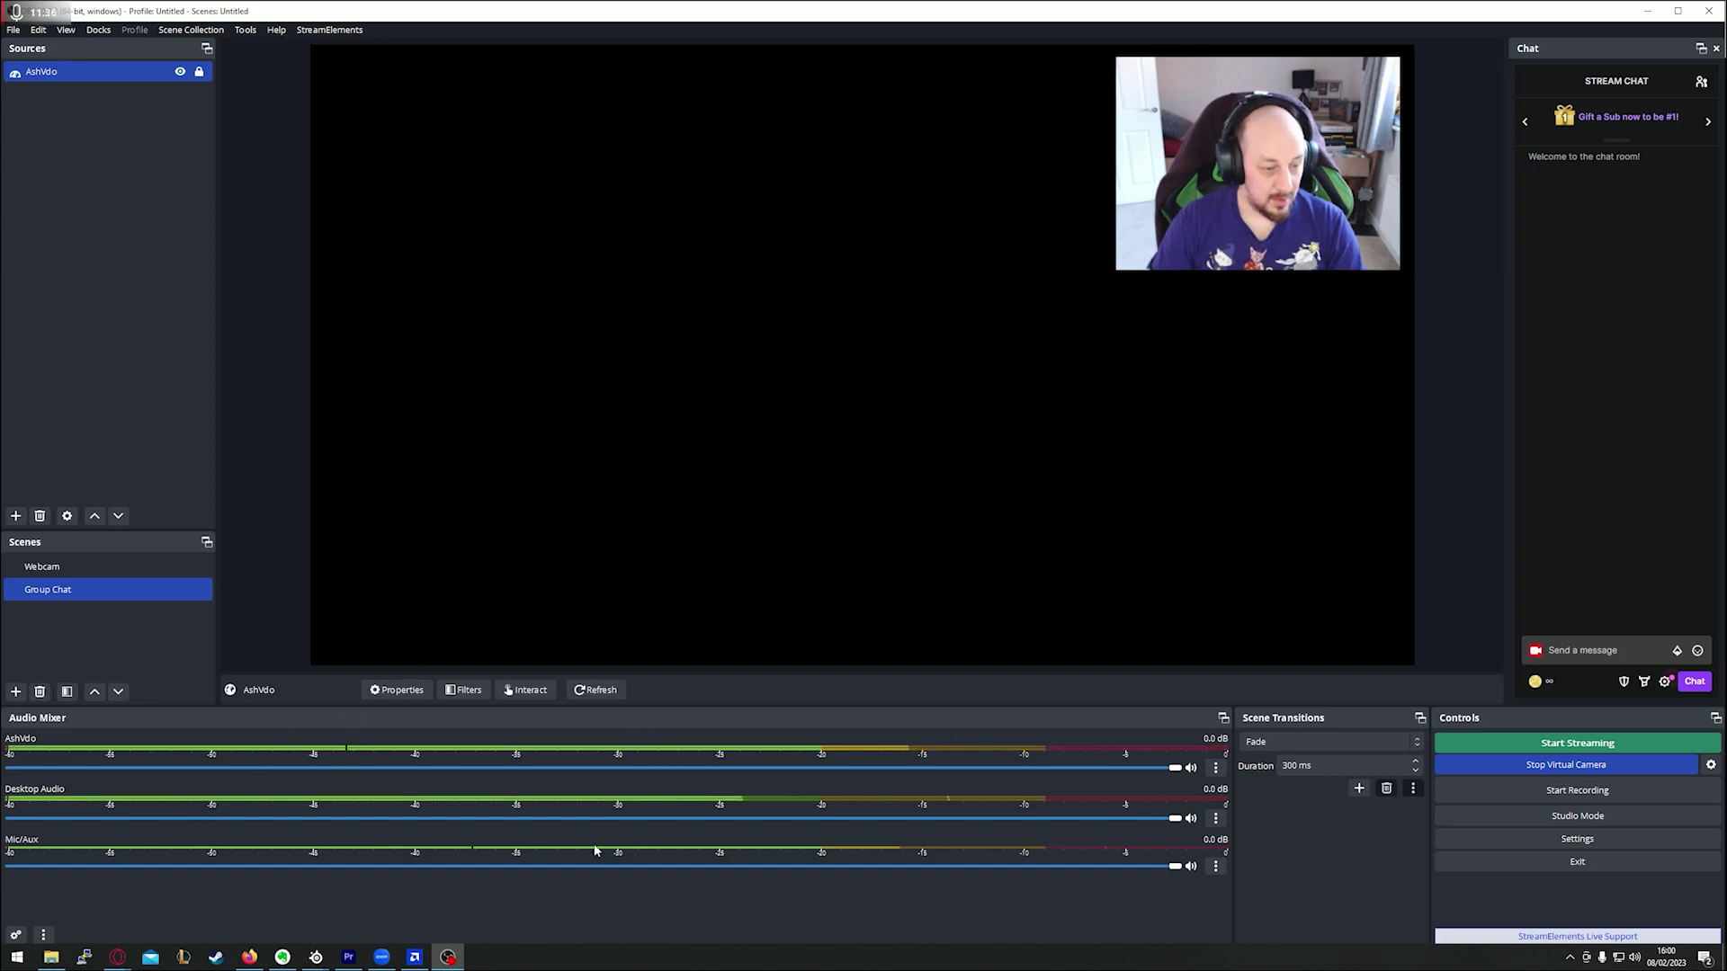
Step: Mute Mic/Aux and lower the AshVdo volume from -0.4 dB to about -2.5 dB
click(1190, 866)
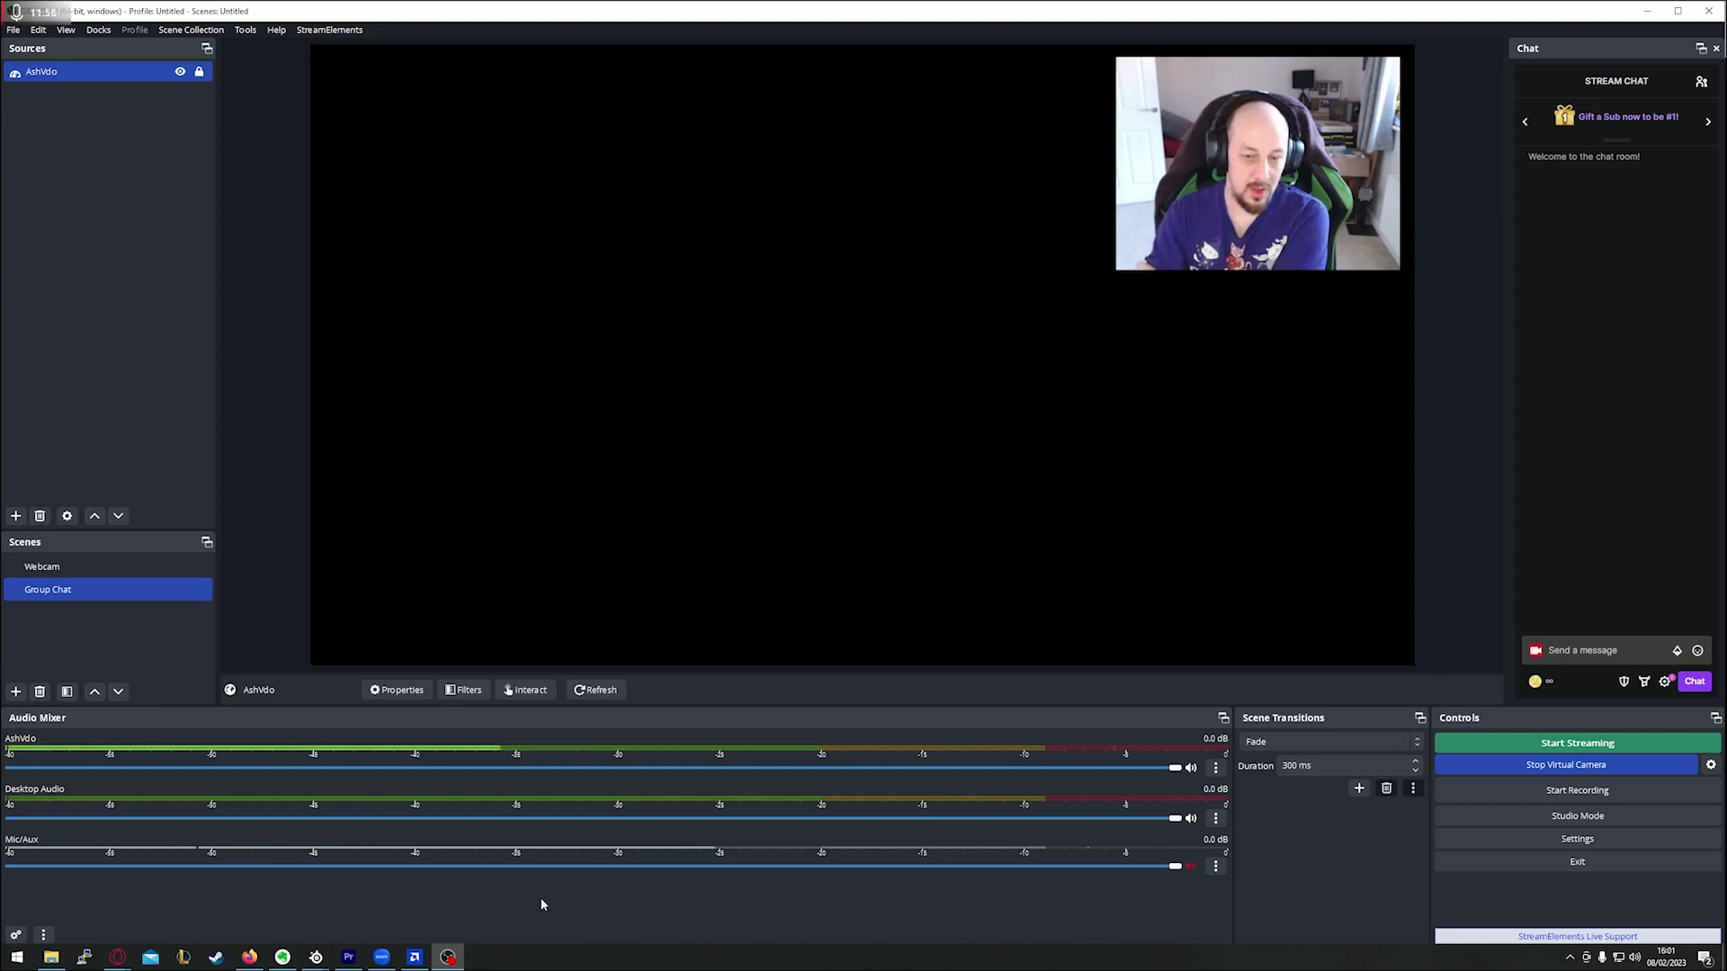
drag(1174, 769, 1145, 769)
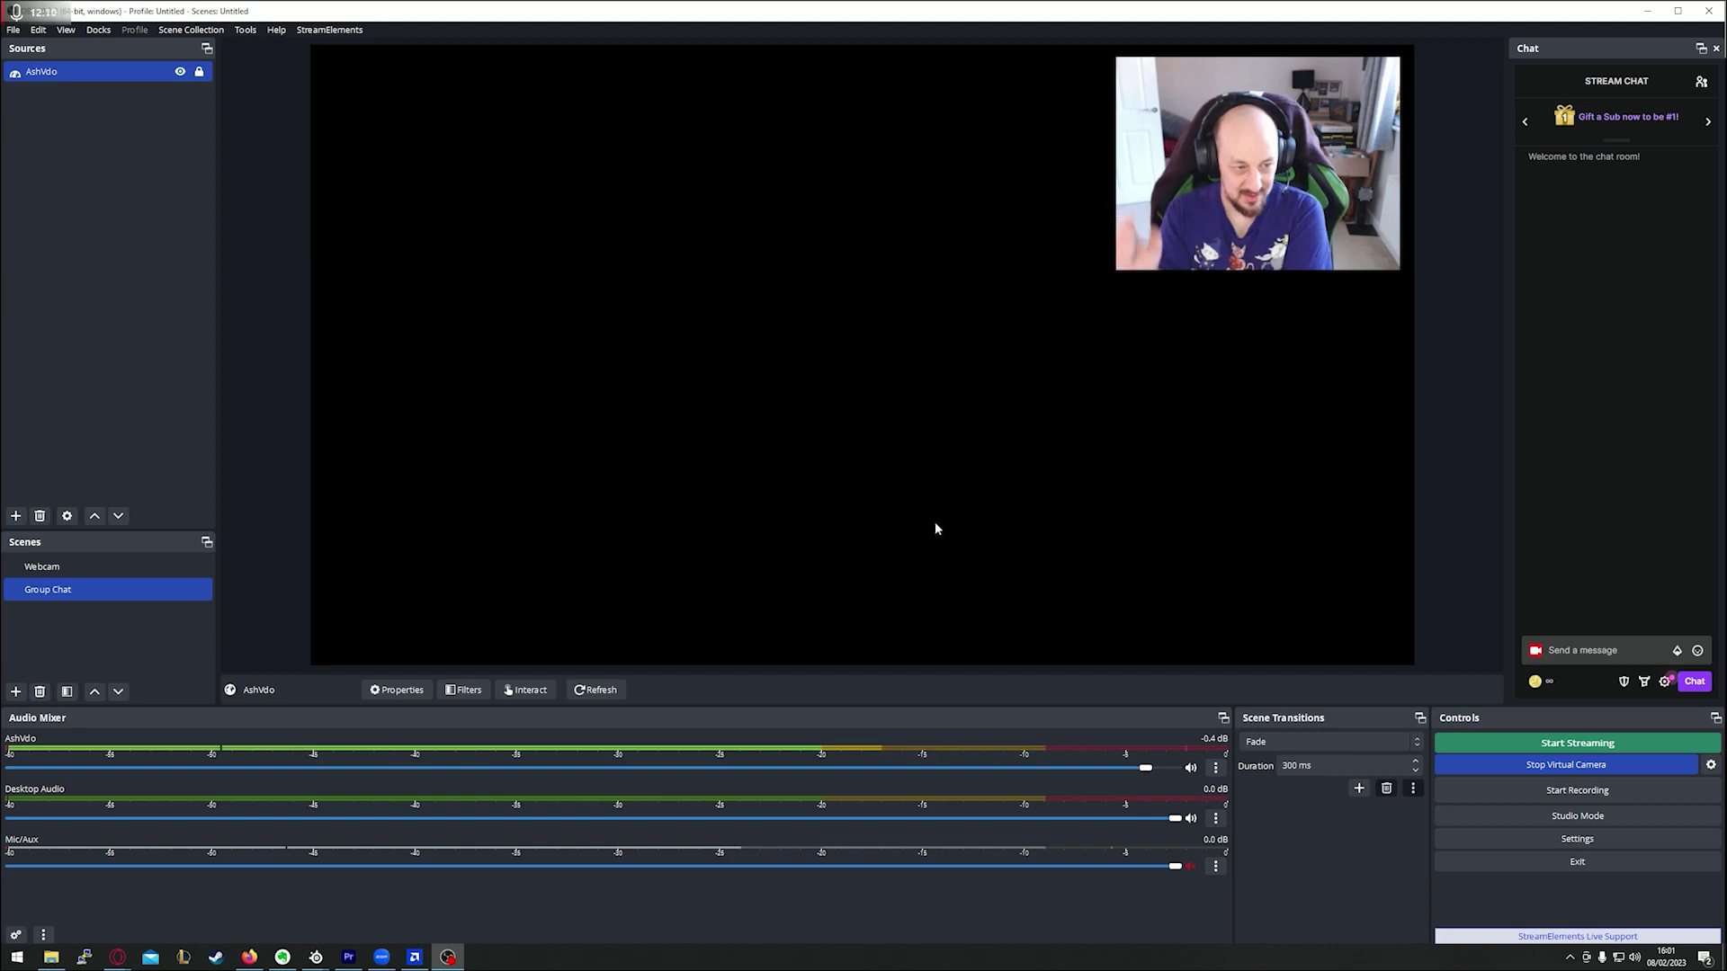
drag(1135, 766, 1029, 769)
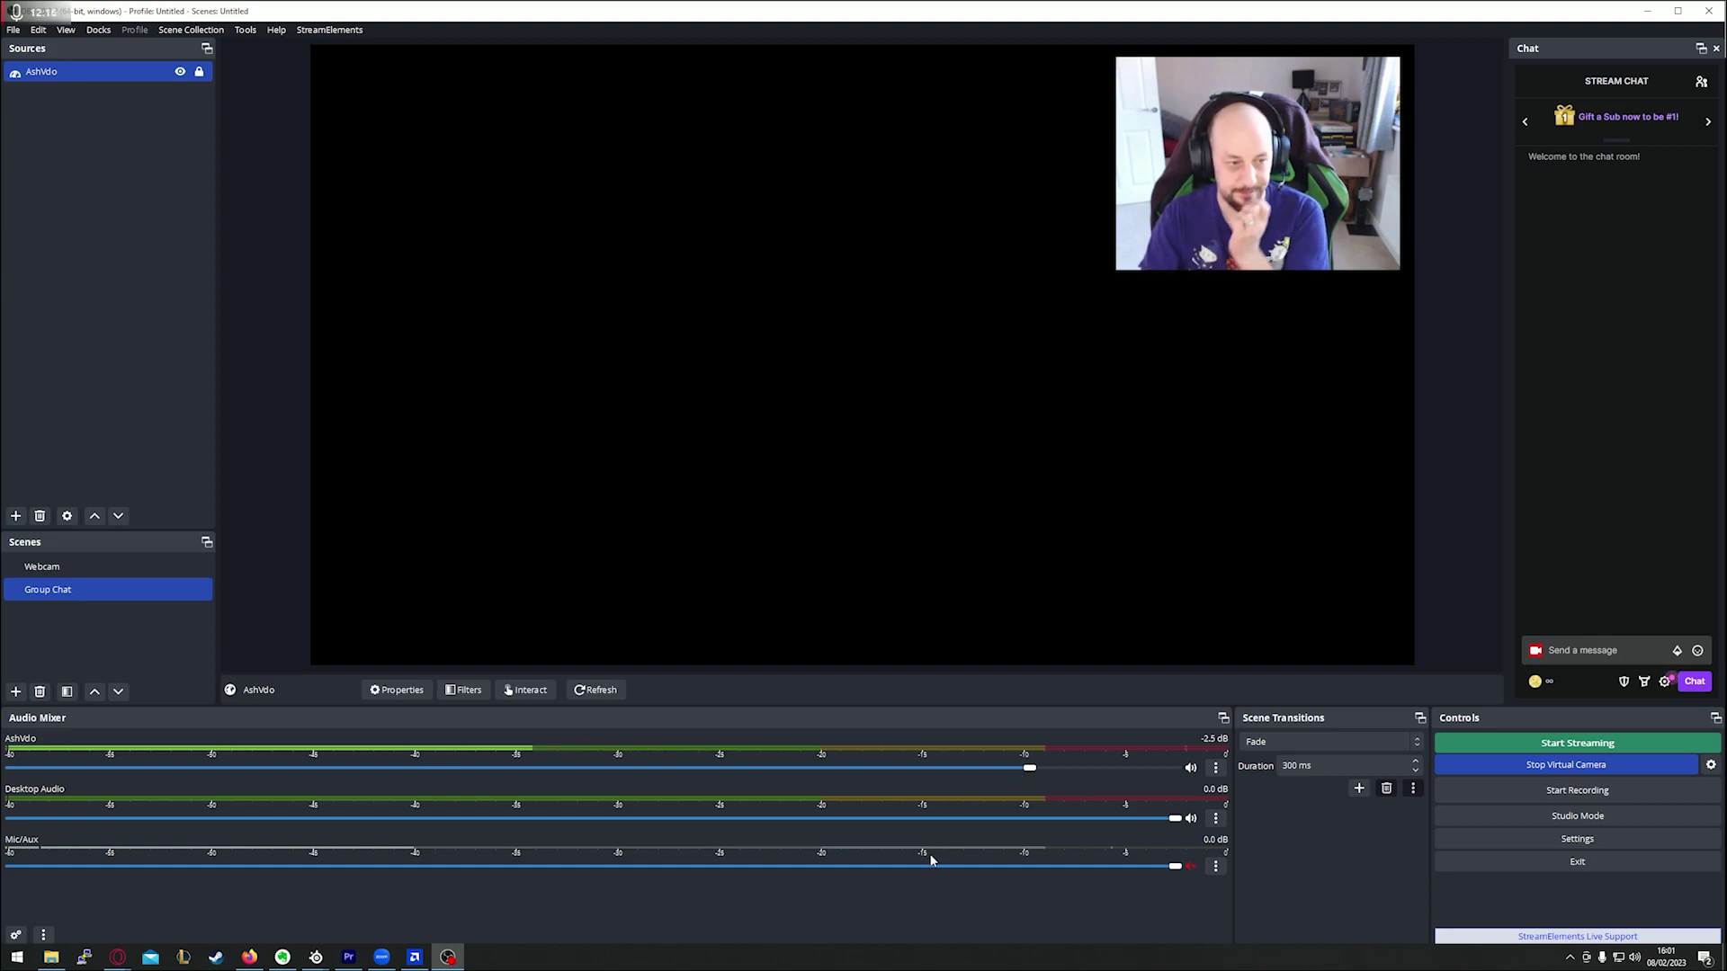